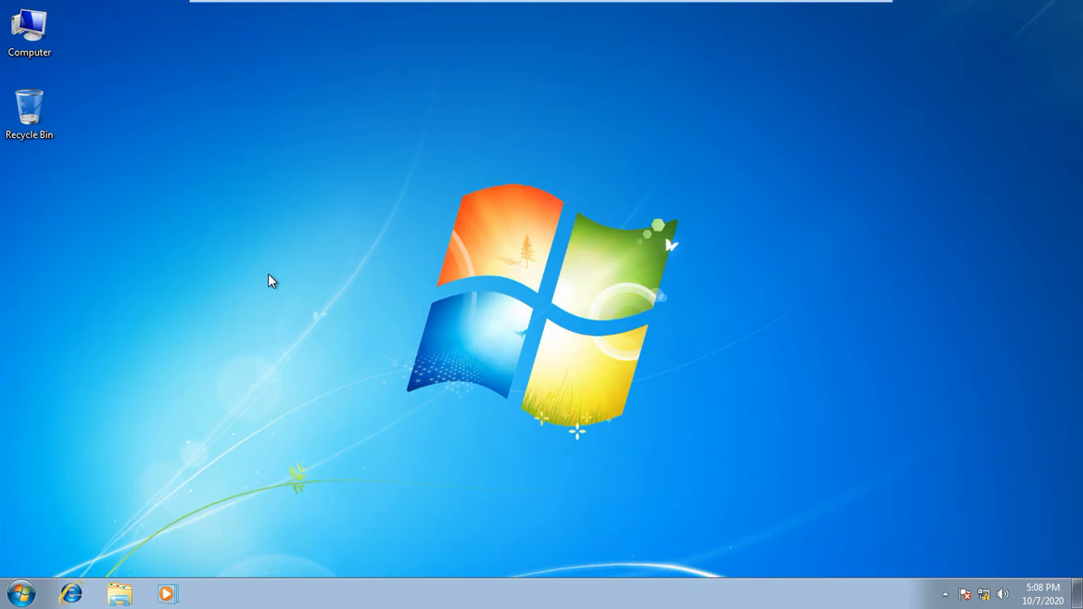
- Eject the VMware Tools disc from DVD Drive (D:) in Computer and close the window
double_click(30, 39)
click(265, 182)
right_click(264, 183)
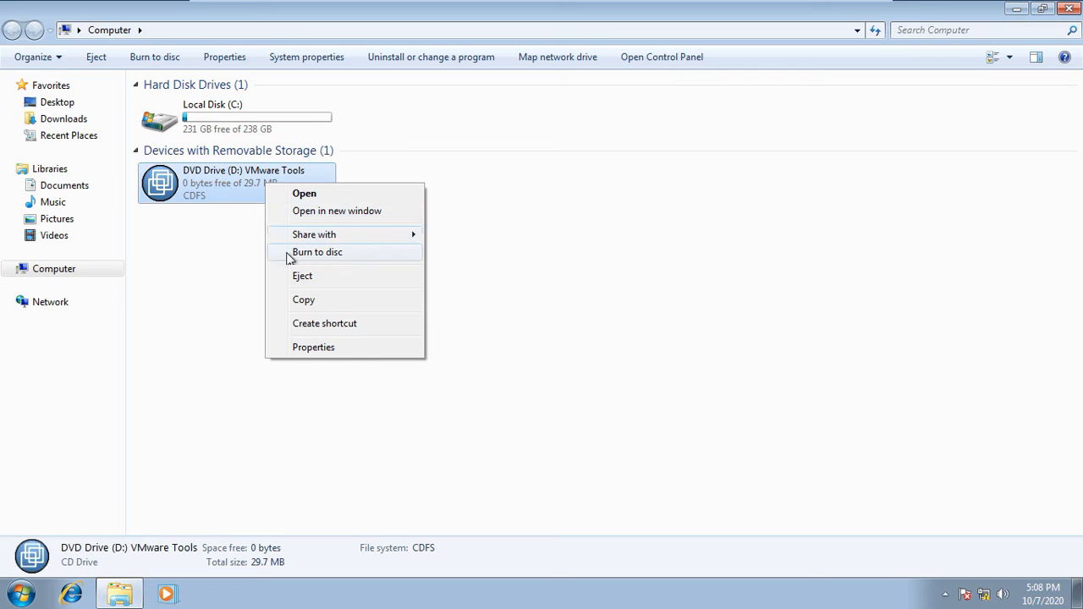
click(298, 277)
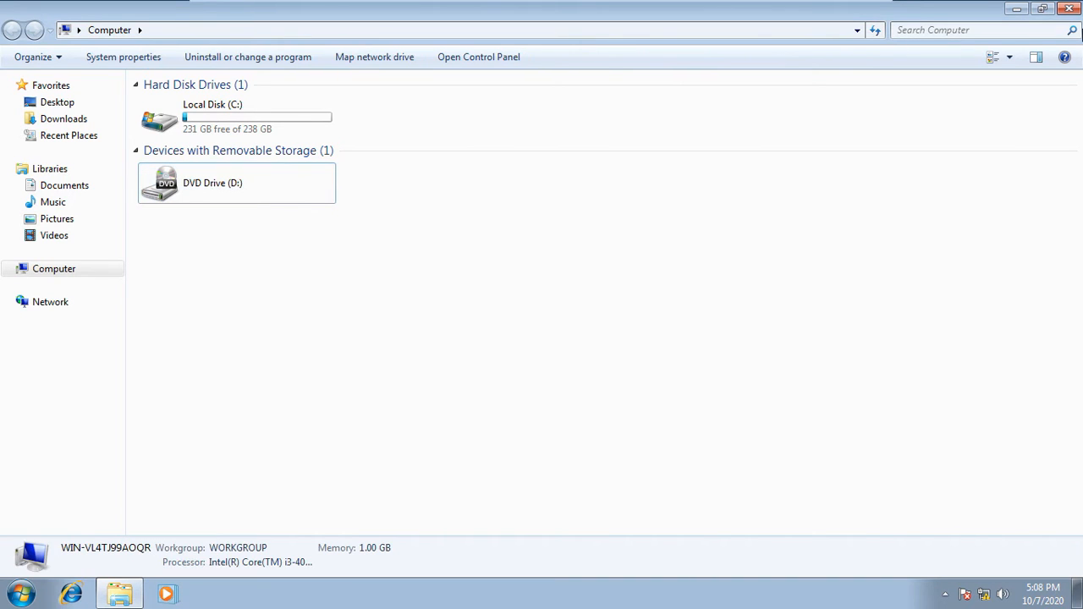
click(1068, 9)
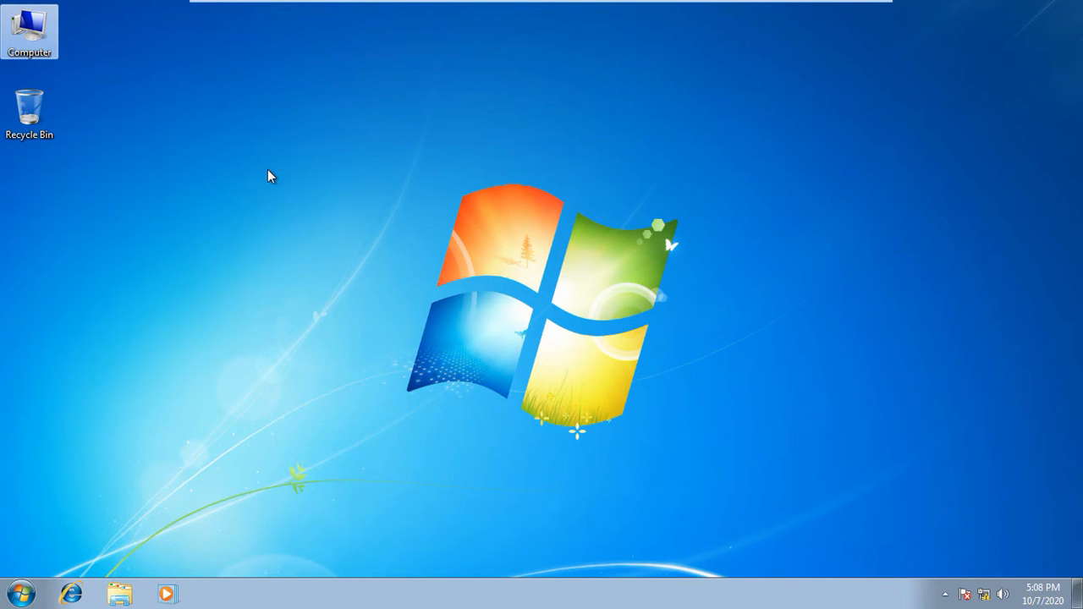
- Open Computer and check the details of Local Disk (C:) and DVD Drive (D:)
double_click(32, 37)
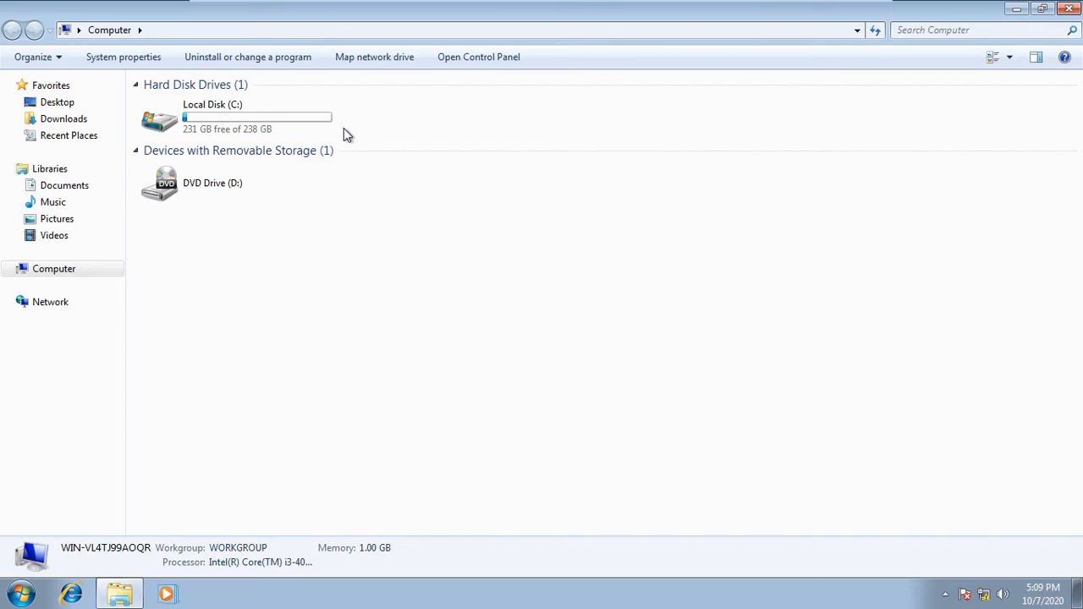
click(244, 122)
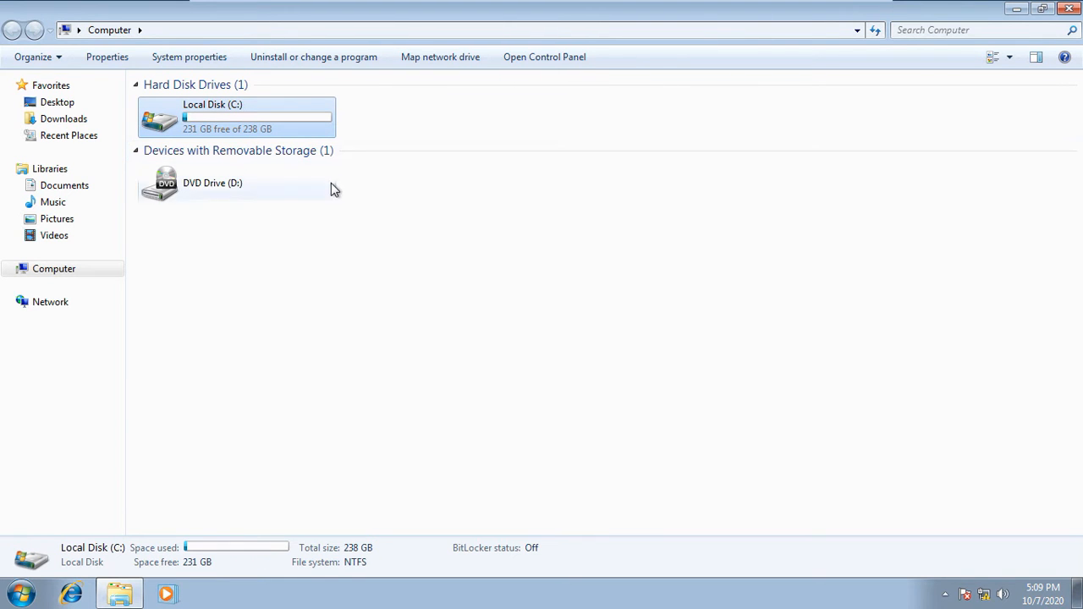
click(277, 182)
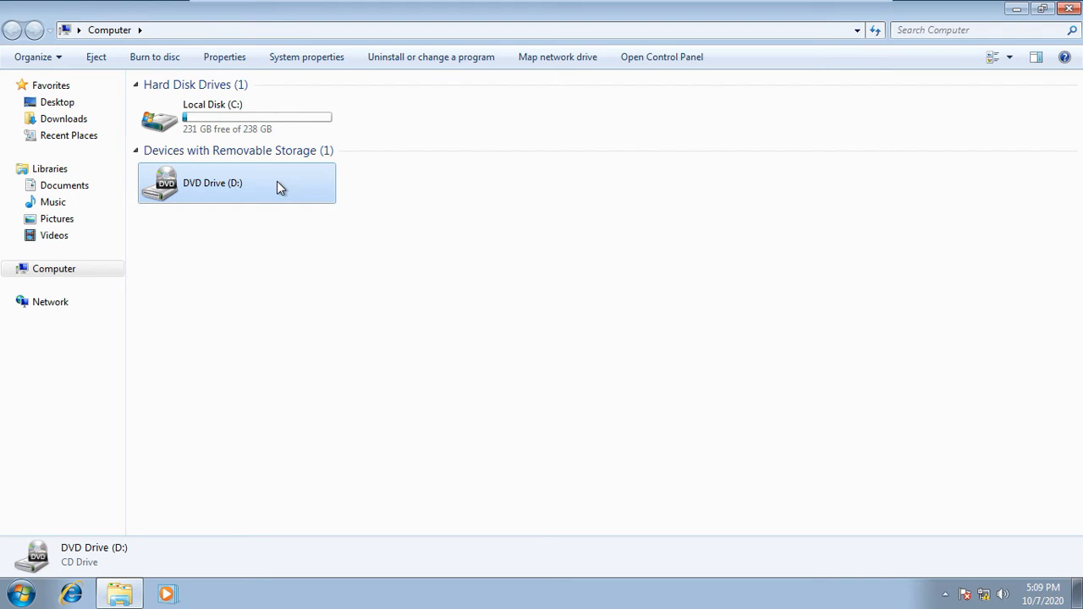
click(266, 109)
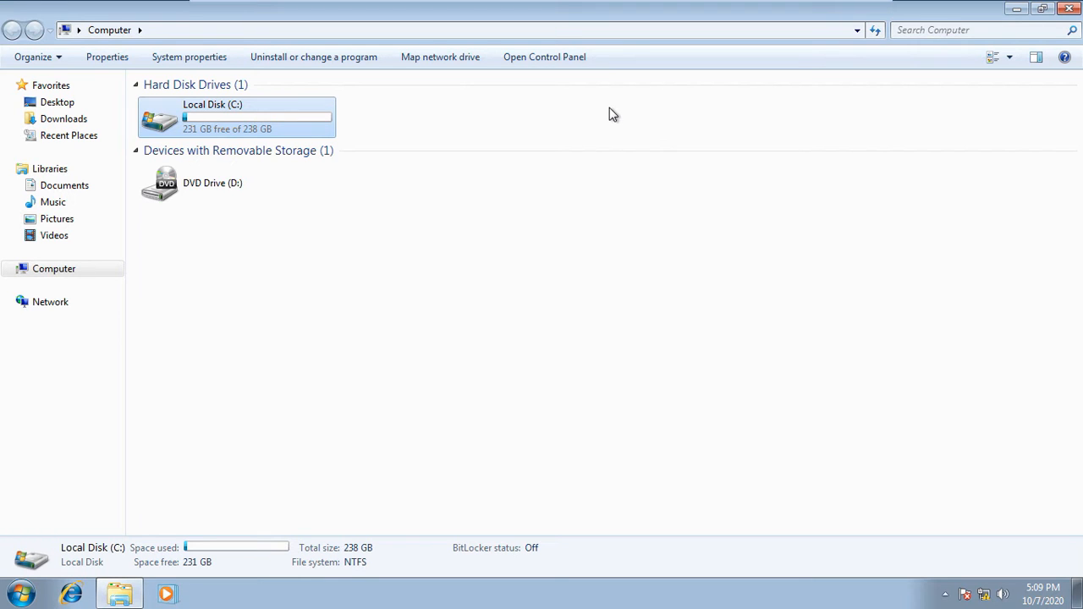
- Open Windows Help and Support in a maximized window and search it for "disk mangement"
key(F1)
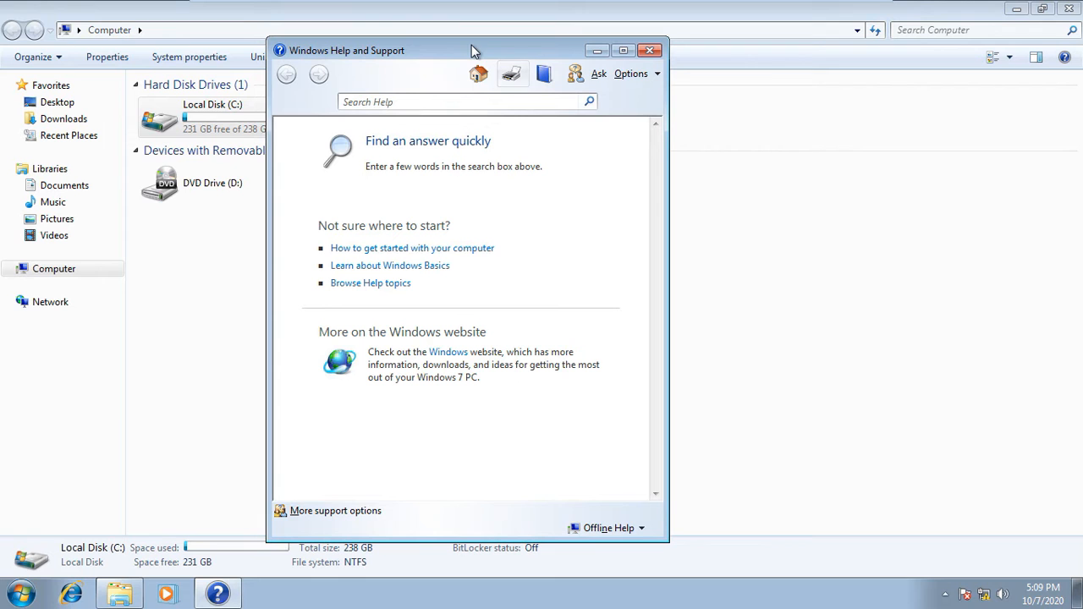
click(623, 50)
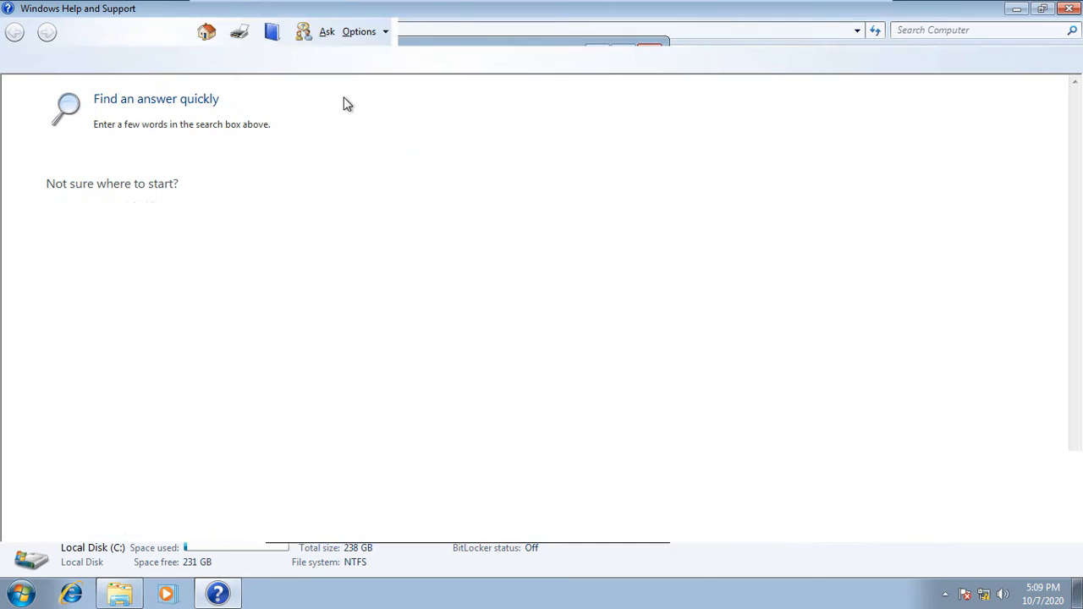
click(472, 65)
text(d)
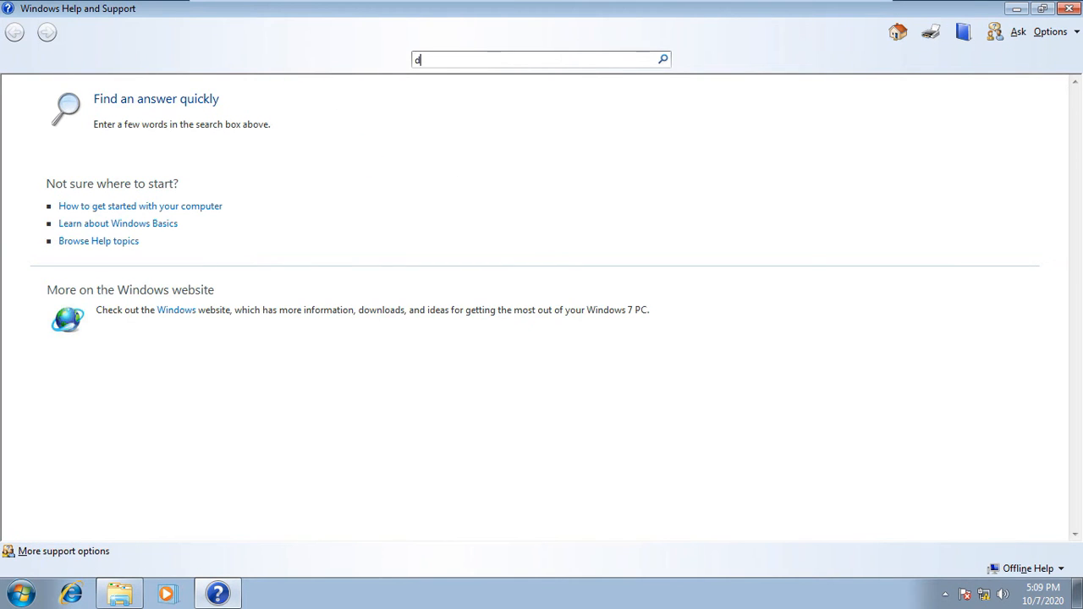
text(isk mangement)
key(Return)
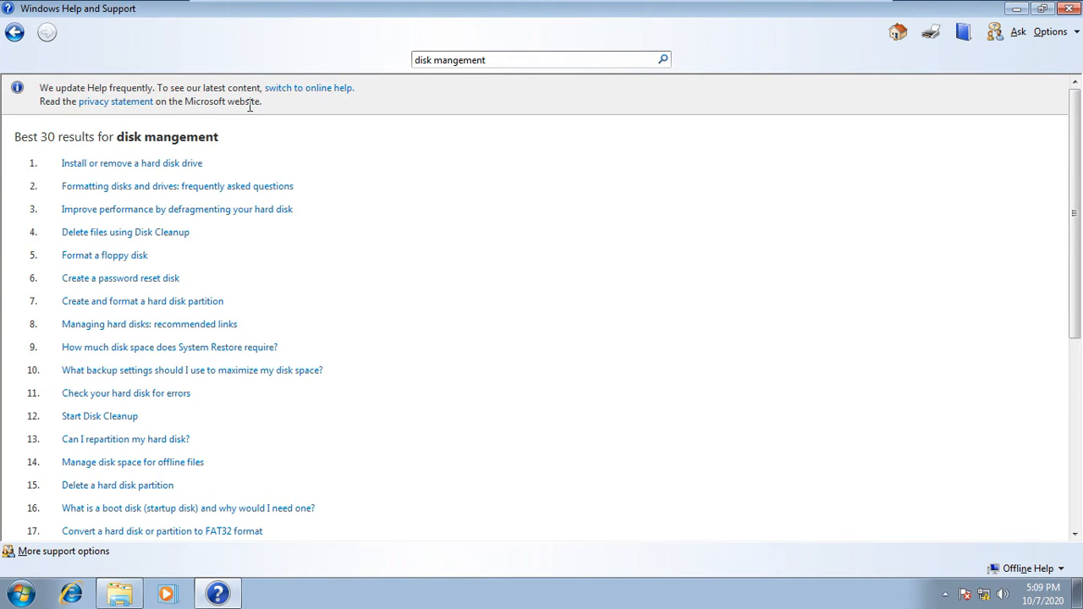
- Read through the "Install or remove a hard disk drive" help article and return to the search results
click(129, 170)
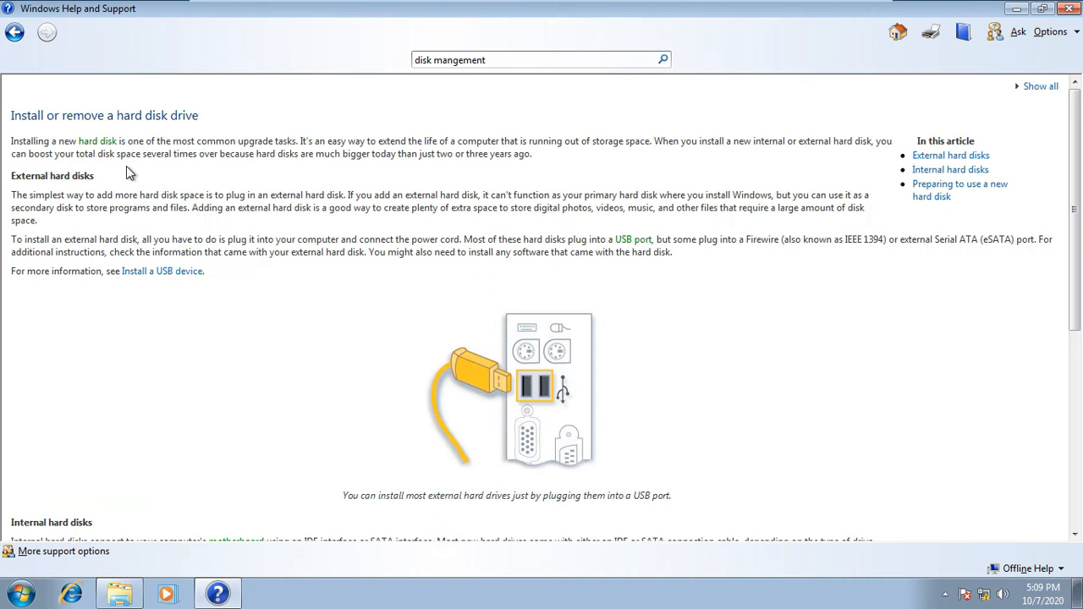
scroll(183, 247, down, 1)
scroll(203, 262, down, 4)
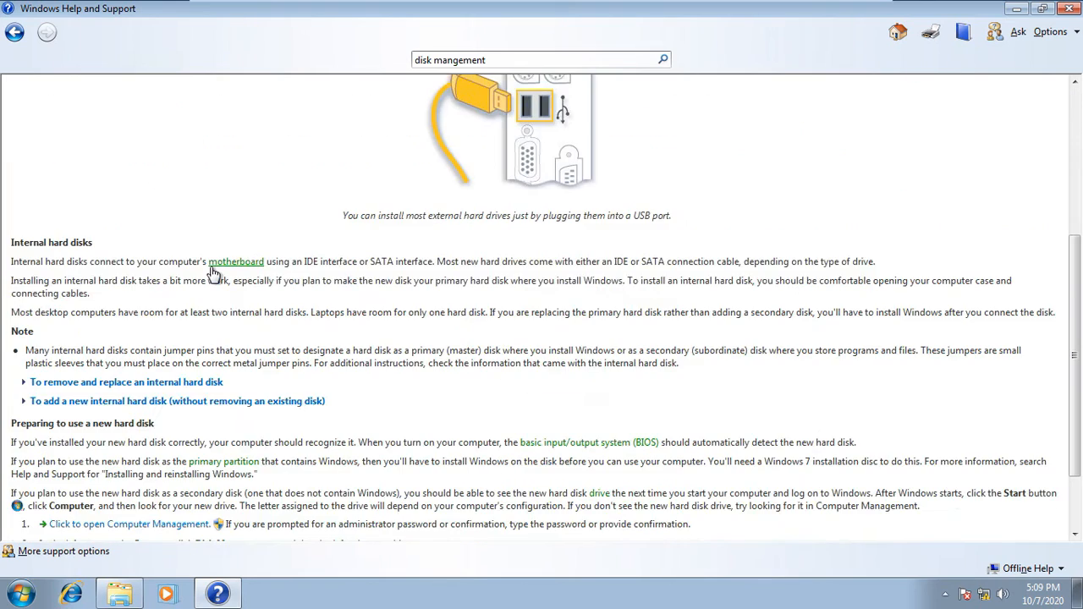
scroll(217, 279, up, 5)
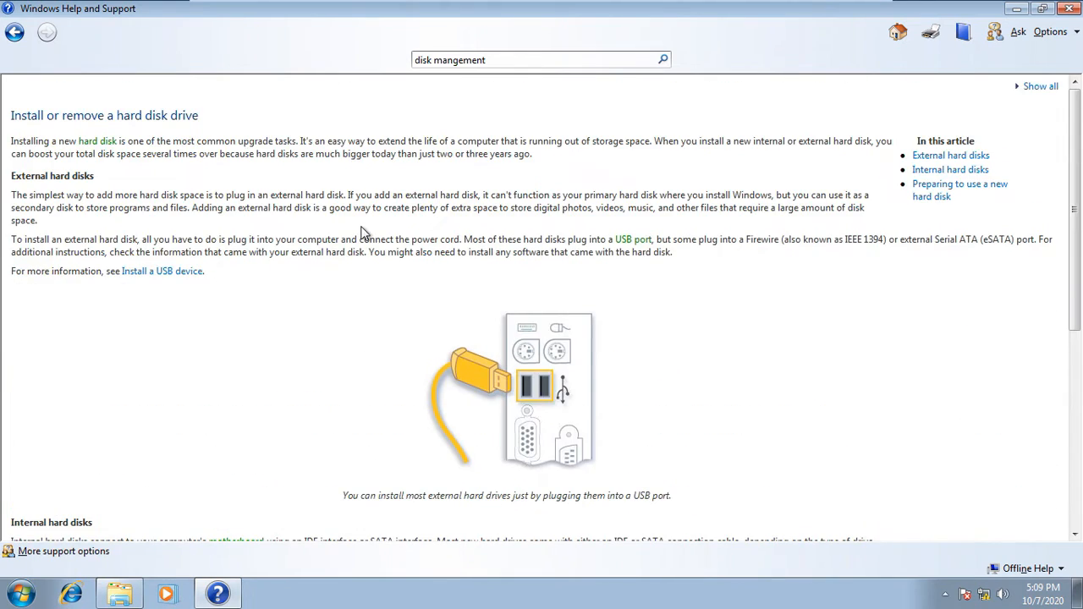
scroll(363, 233, down, 6)
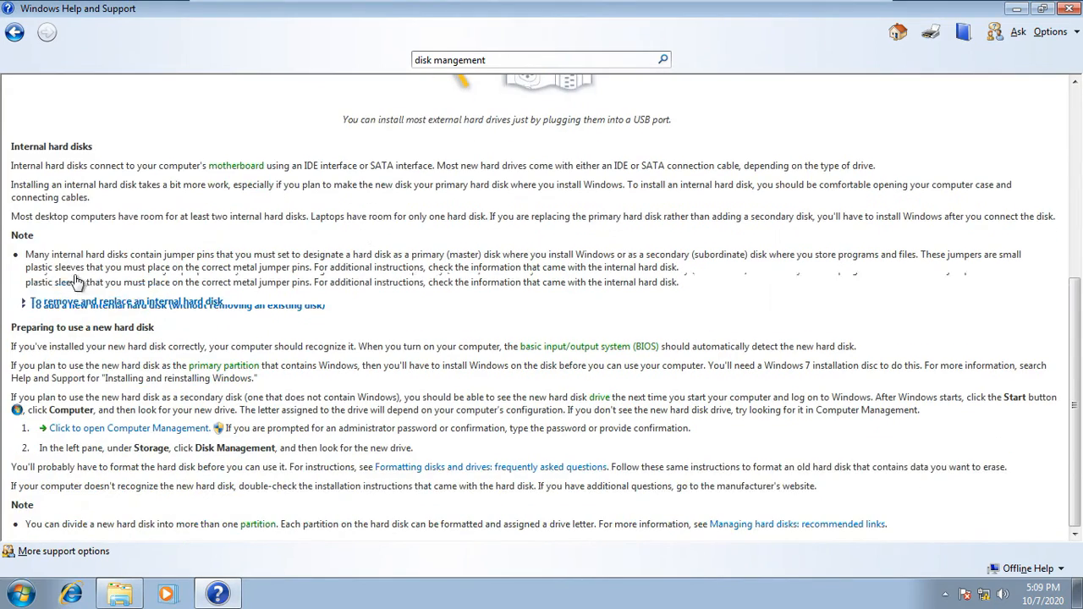
scroll(76, 281, up, 6)
click(15, 32)
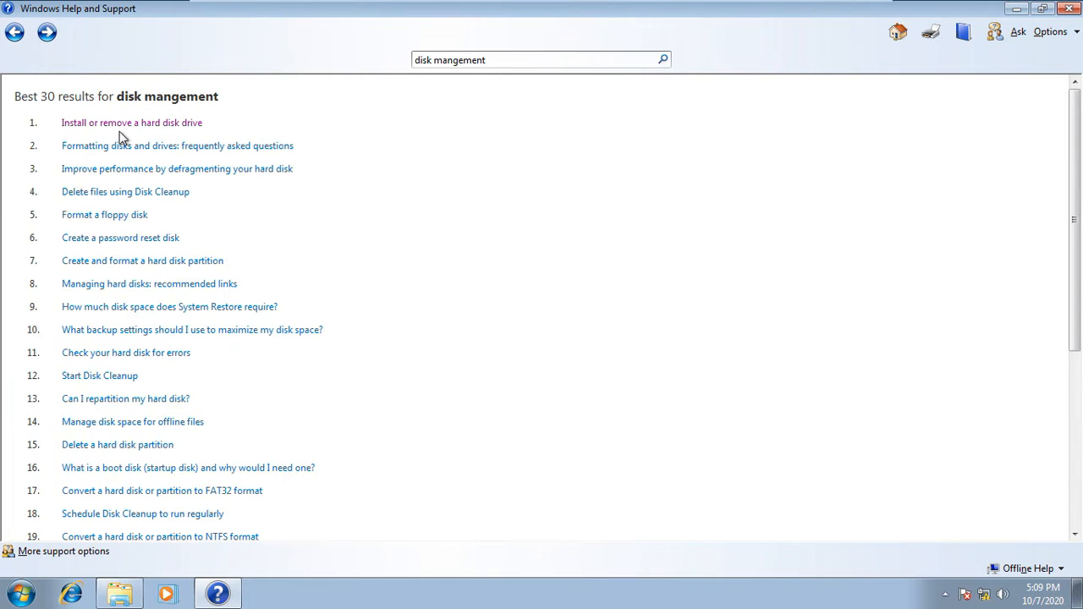
- View the answer to "When do I need to format a disk or drive?" in the disk formatting FAQ, then return to the results
click(168, 149)
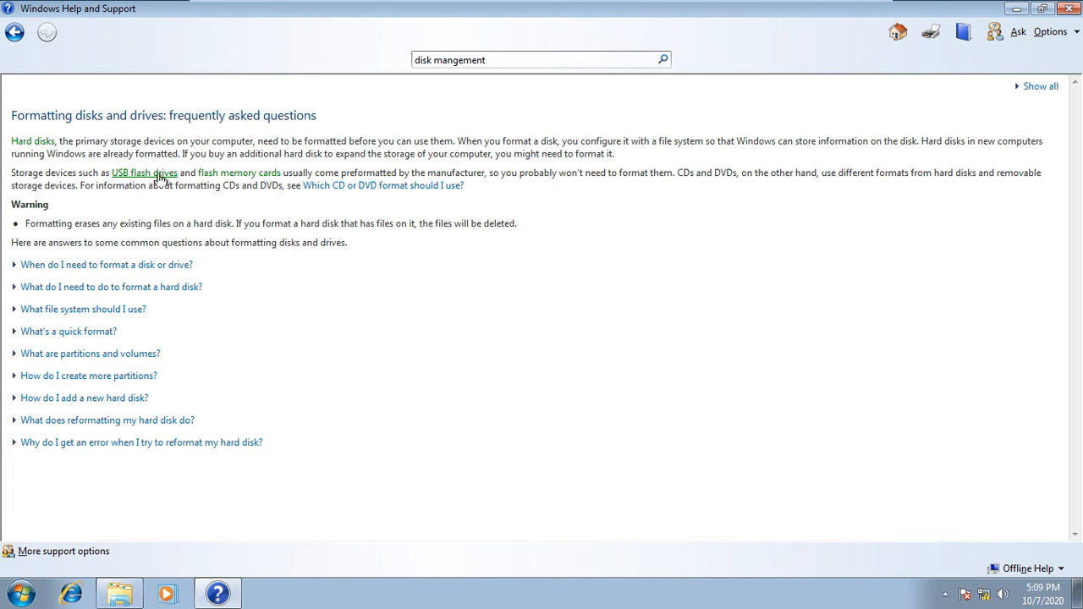
click(123, 266)
click(123, 265)
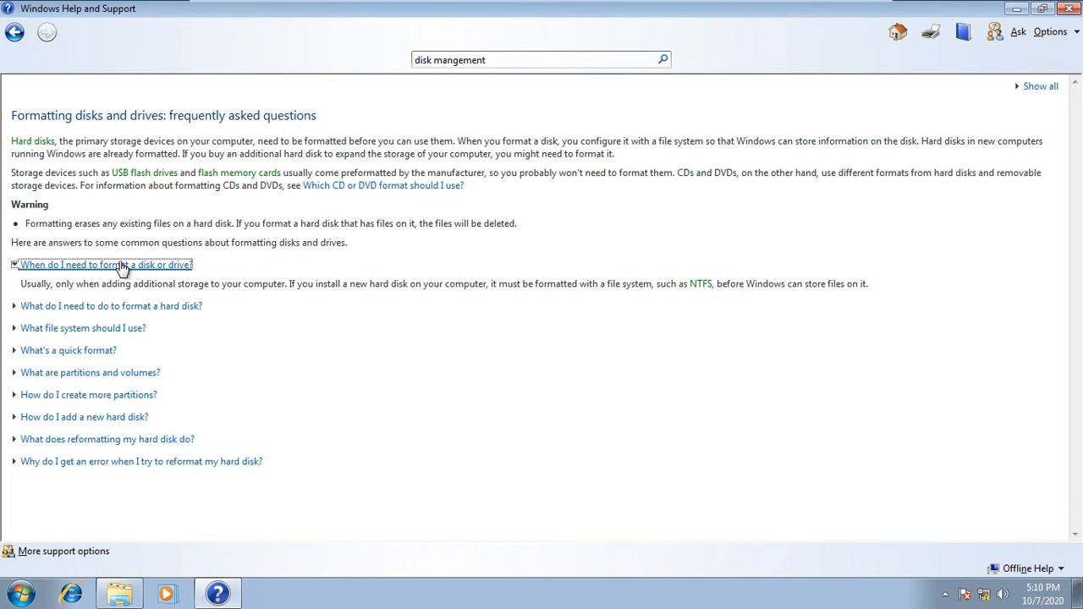
click(23, 38)
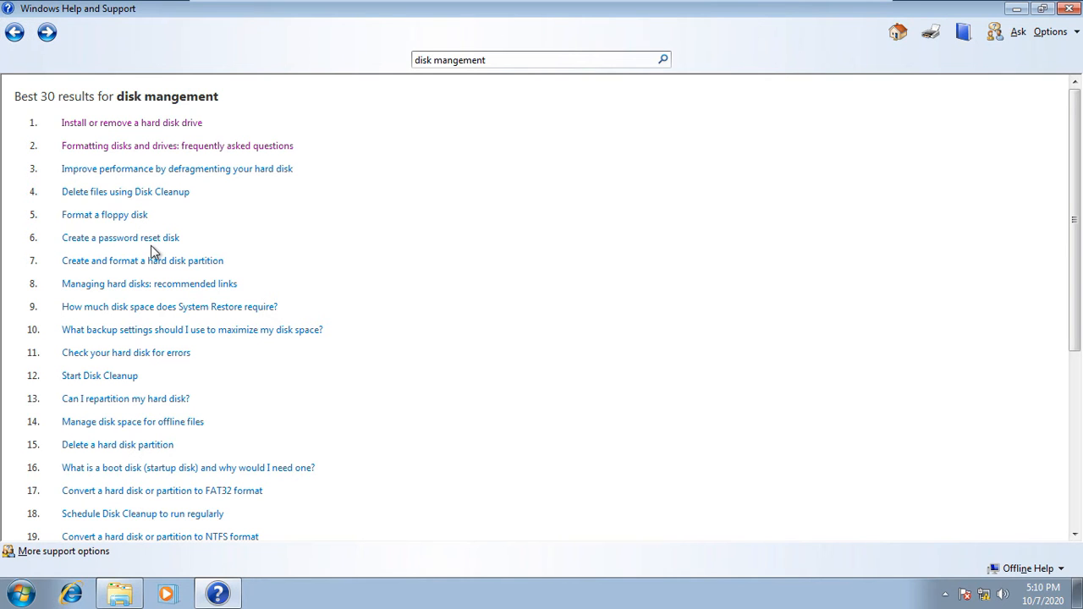
- Review the instructions for creating and formatting a new partition in the hard disk partition article, then return to the results
click(161, 266)
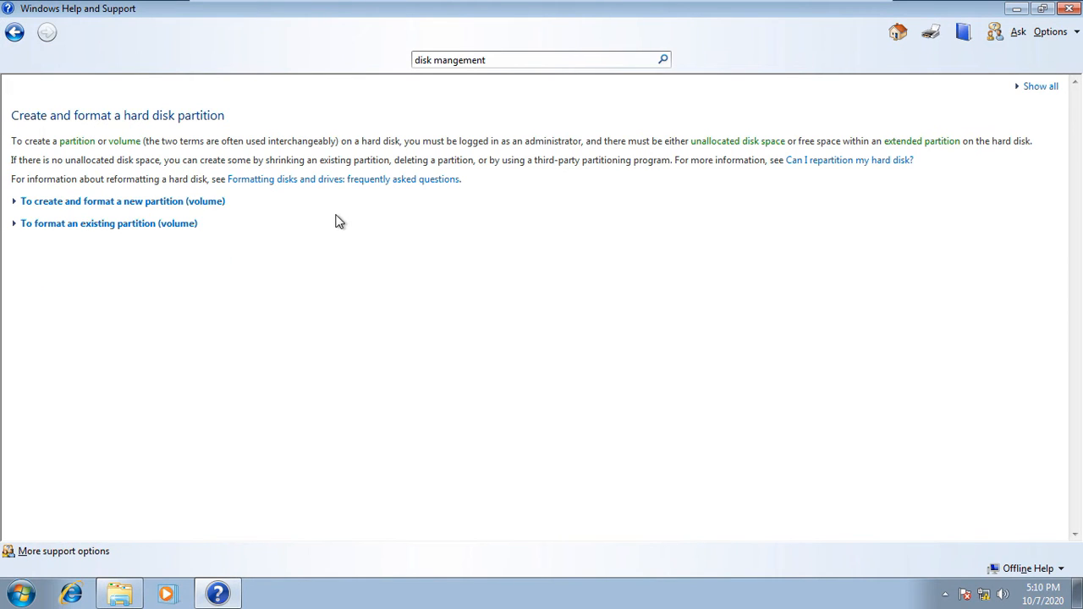
click(169, 203)
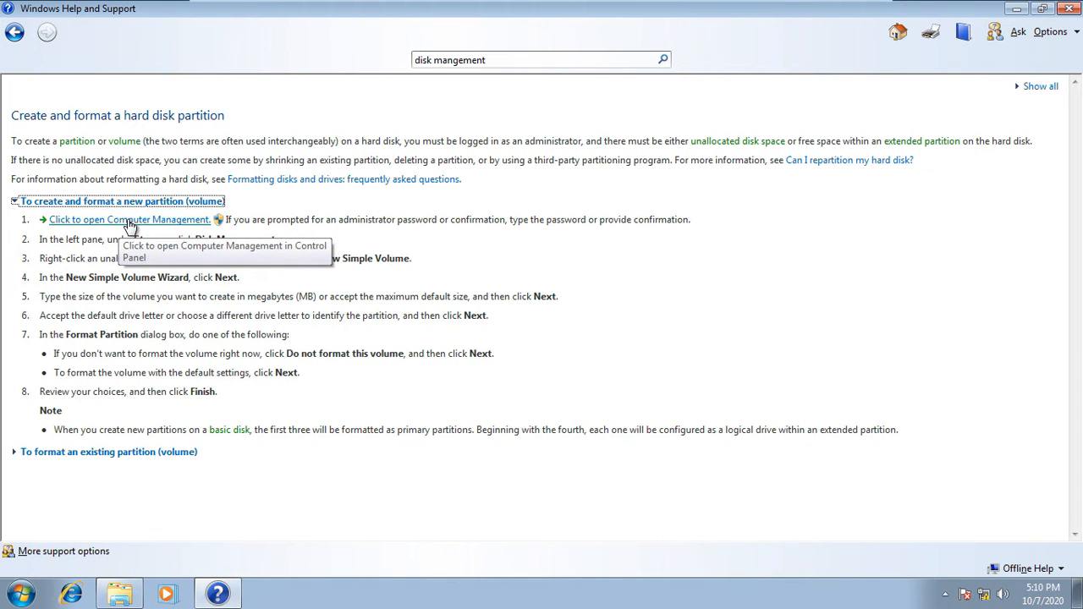
drag(260, 407, 7, 140)
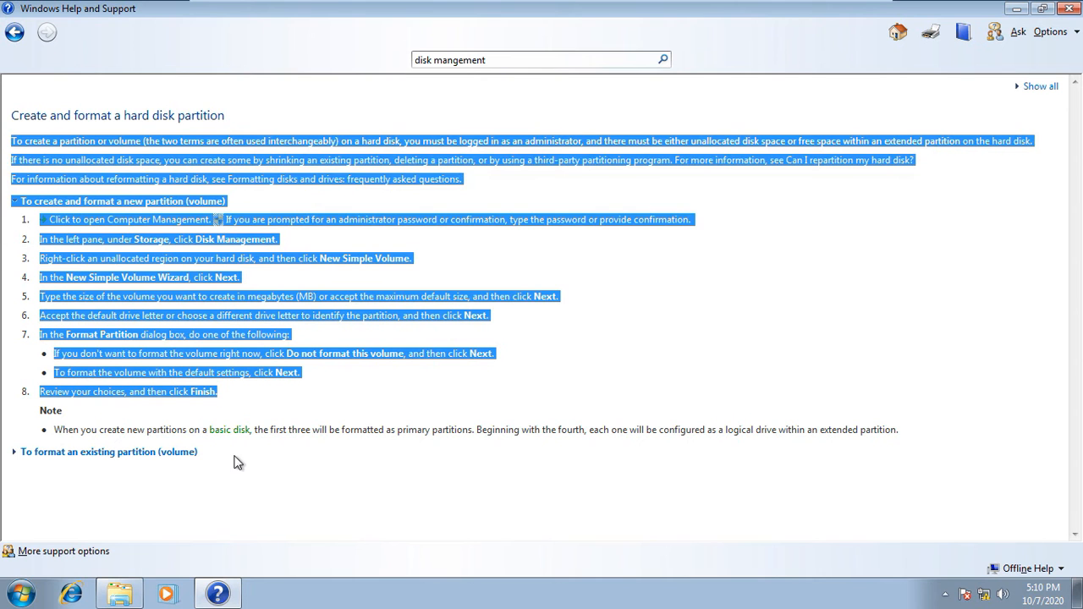
key(ctrl+a)
click(14, 32)
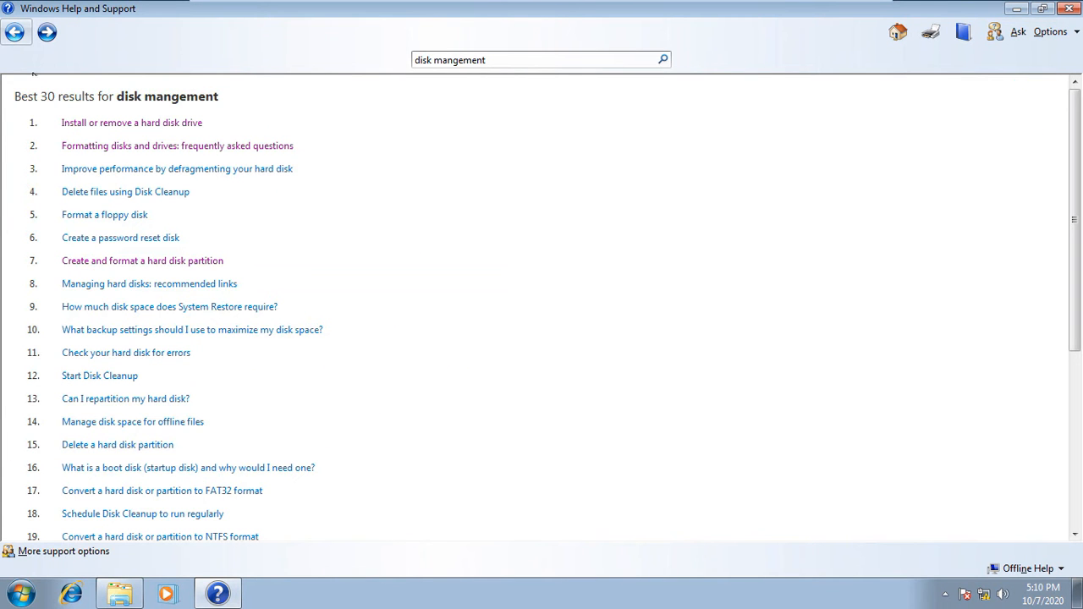
- View the "Managing hard disks: recommended links" article and look through the full list of search results
click(200, 285)
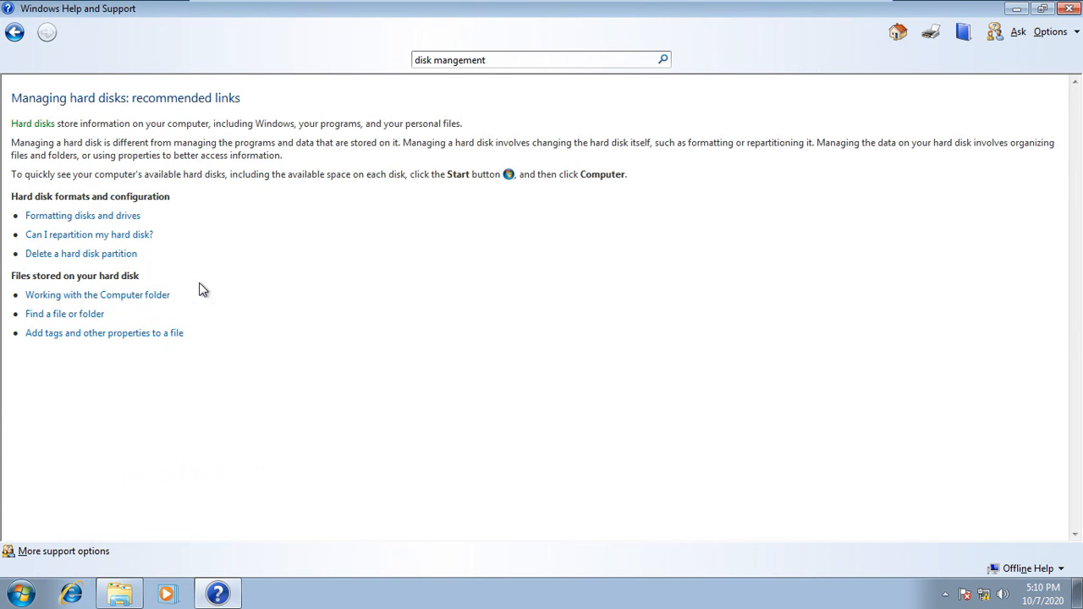
click(15, 34)
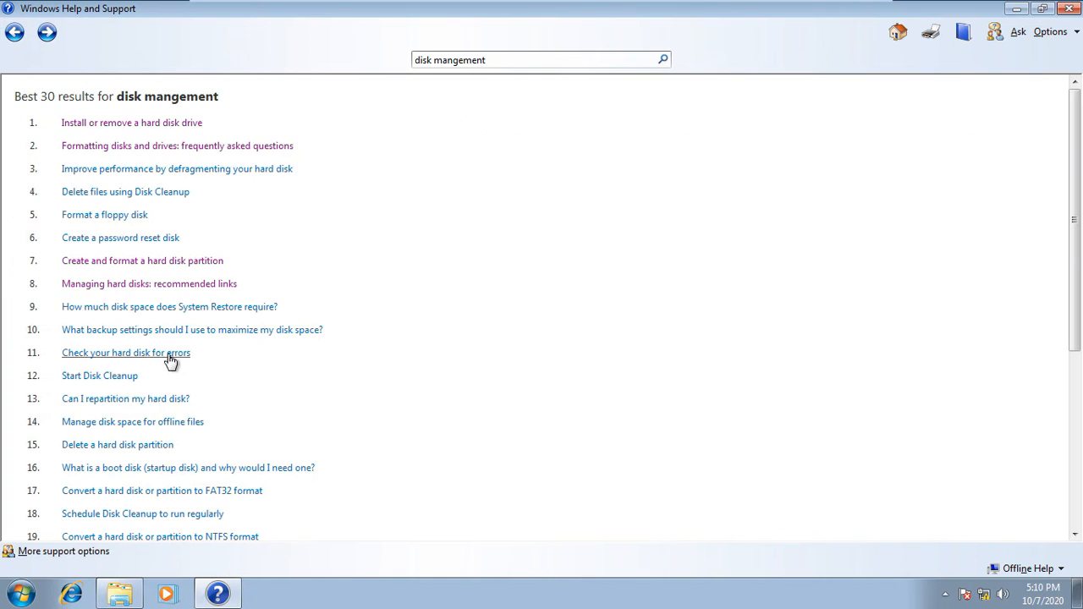
scroll(158, 452, down, 5)
scroll(148, 439, up, 5)
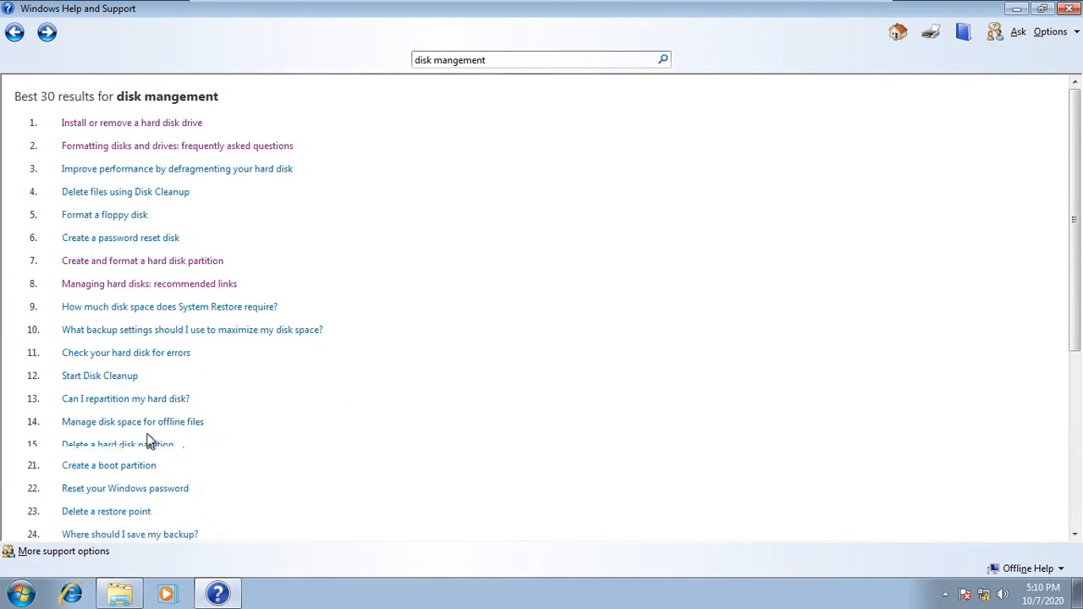
scroll(148, 401, down, 5)
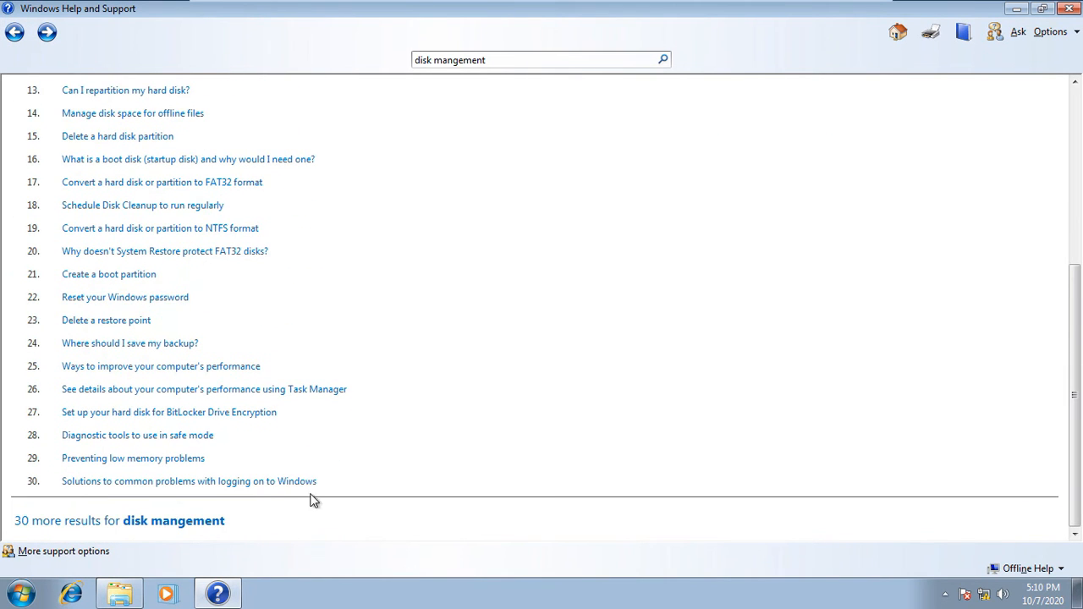
scroll(93, 279, up, 5)
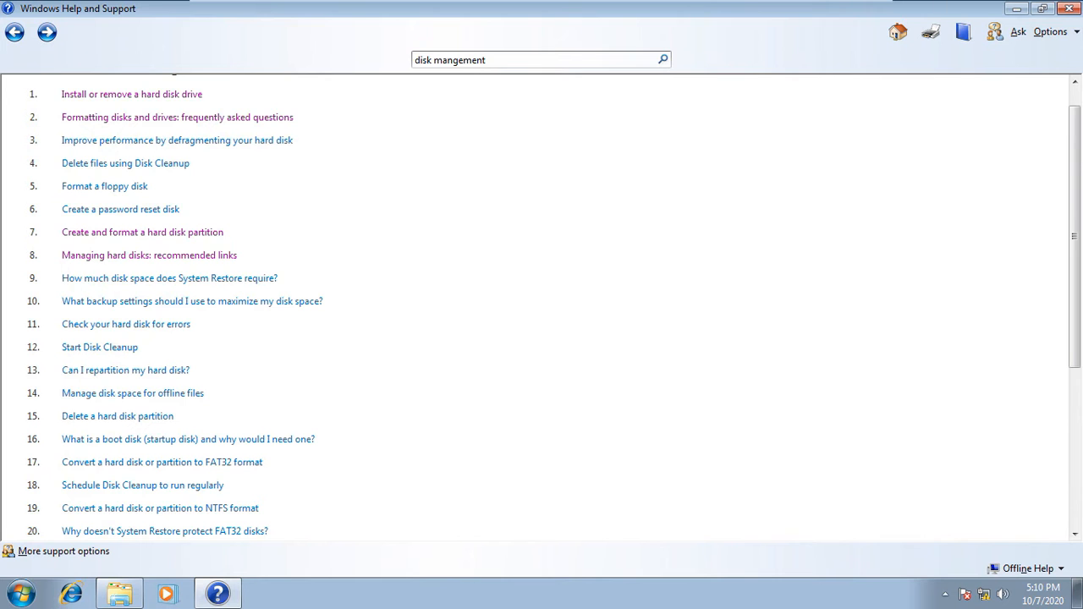
scroll(152, 347, down, 5)
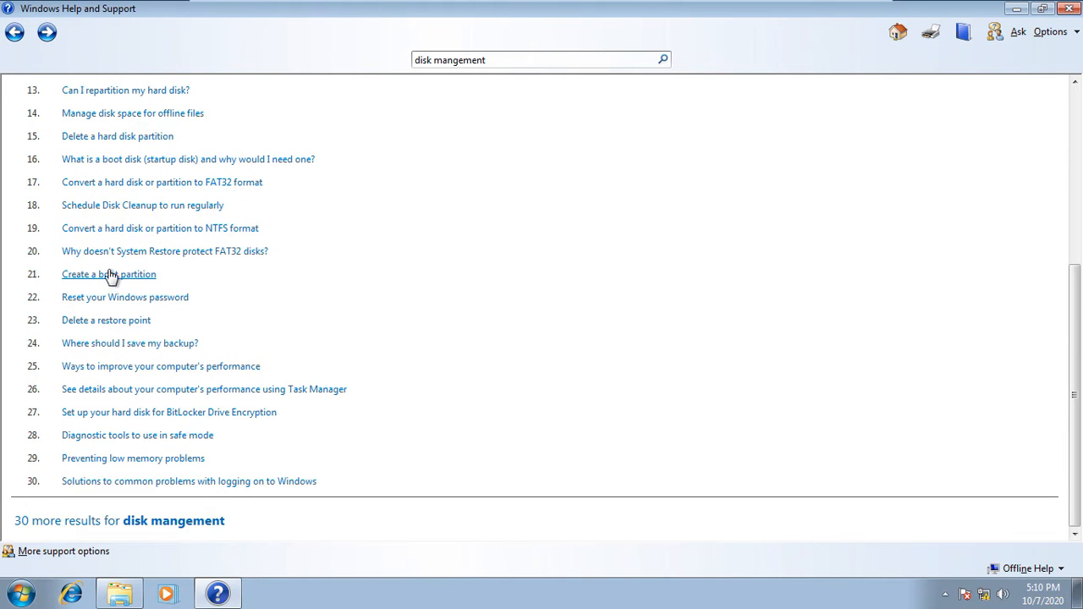
- View the "Convert a hard disk or partition to FAT32 format" article, then close the help and Computer windows
click(129, 183)
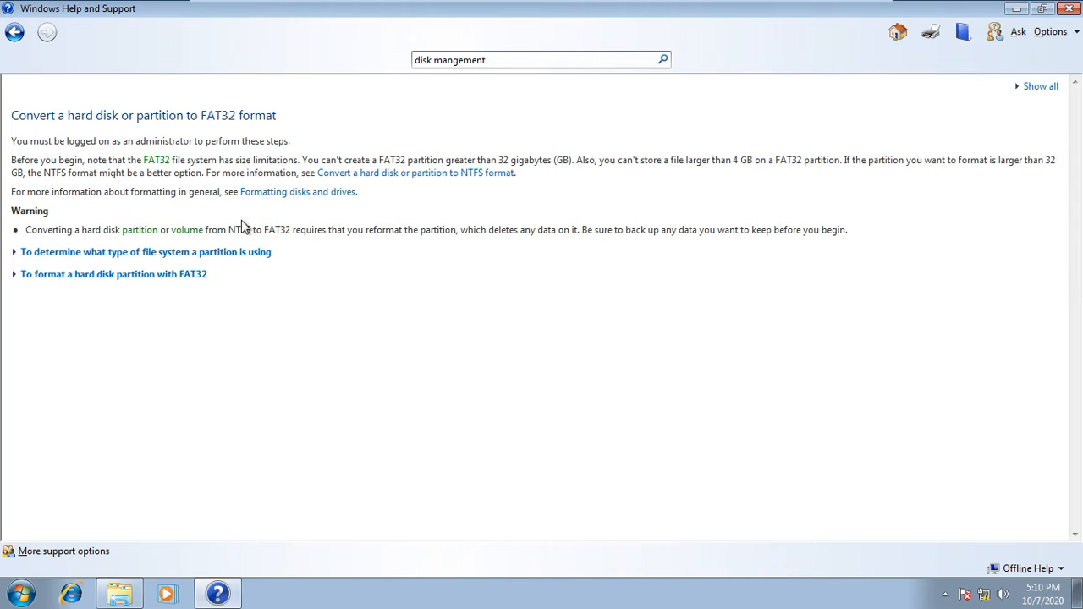
click(118, 278)
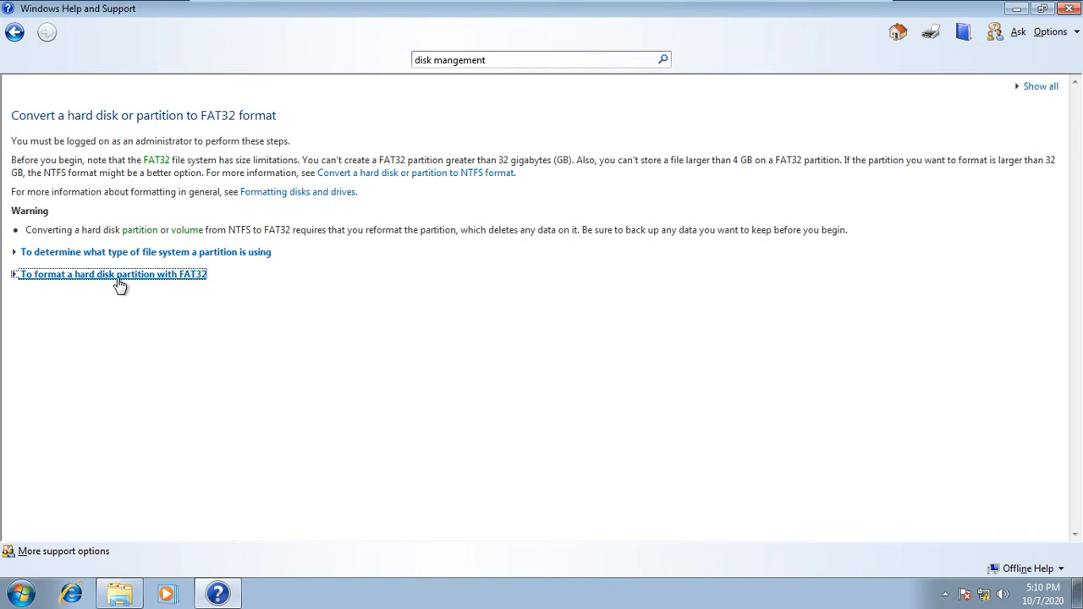
click(178, 252)
click(1069, 8)
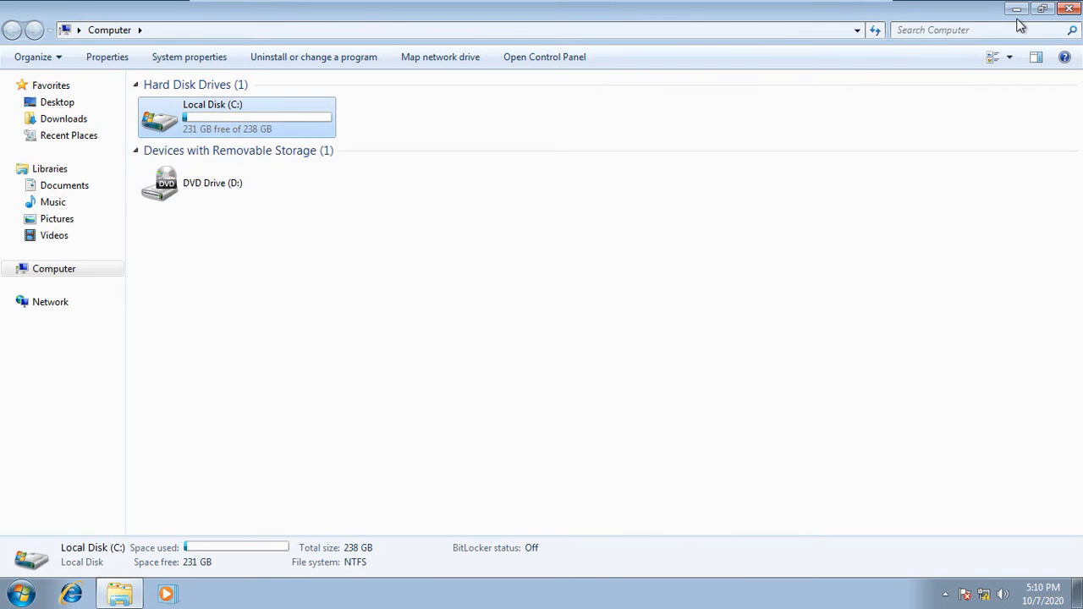
click(1069, 8)
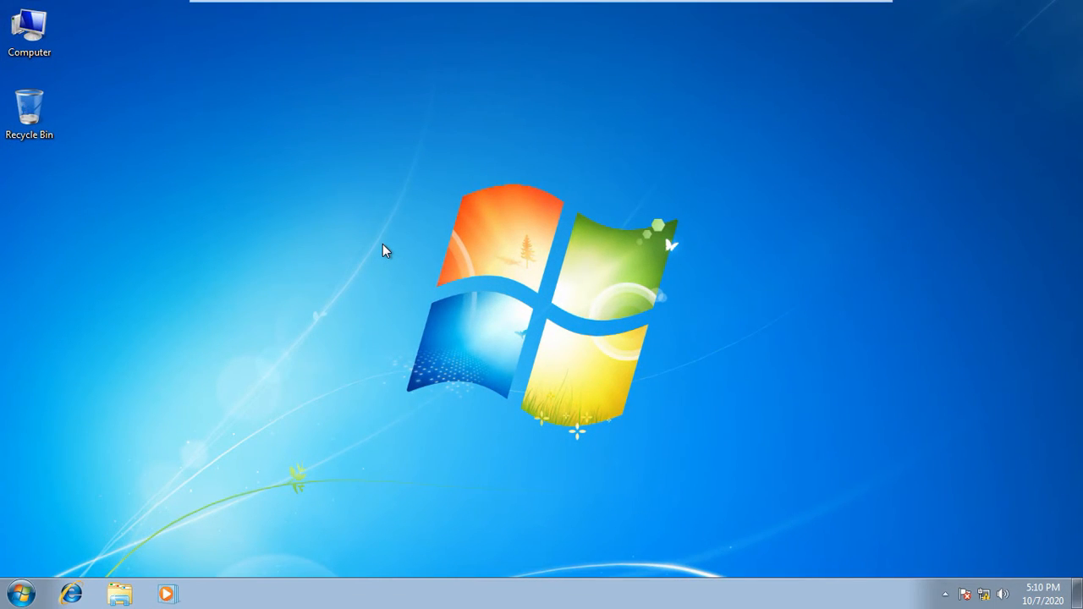
- Open the User Accounts settings for the current Windows account
right_click(245, 175)
click(272, 221)
click(19, 592)
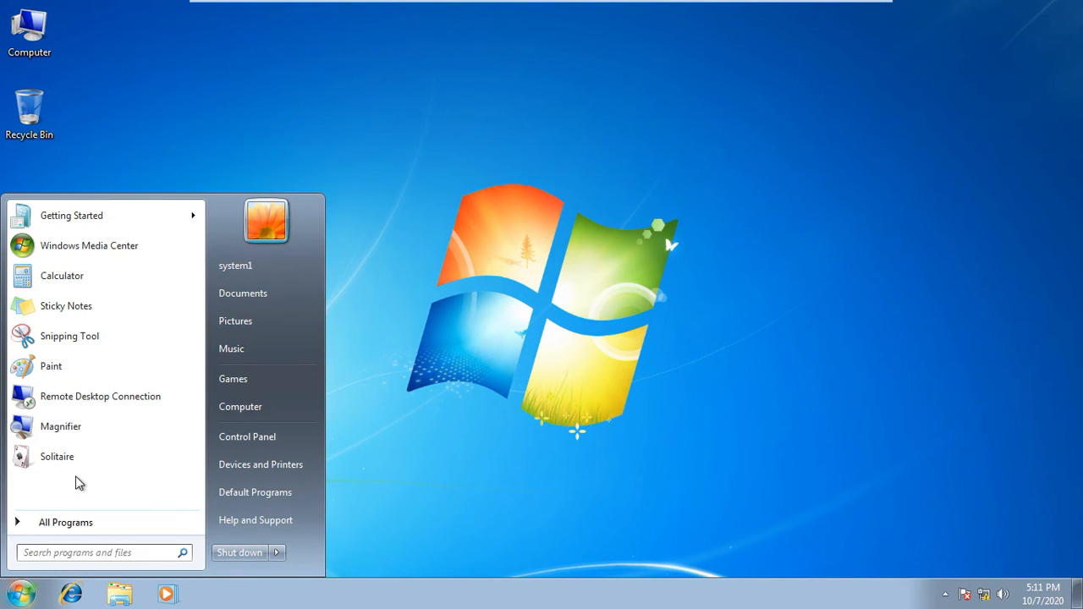
click(272, 240)
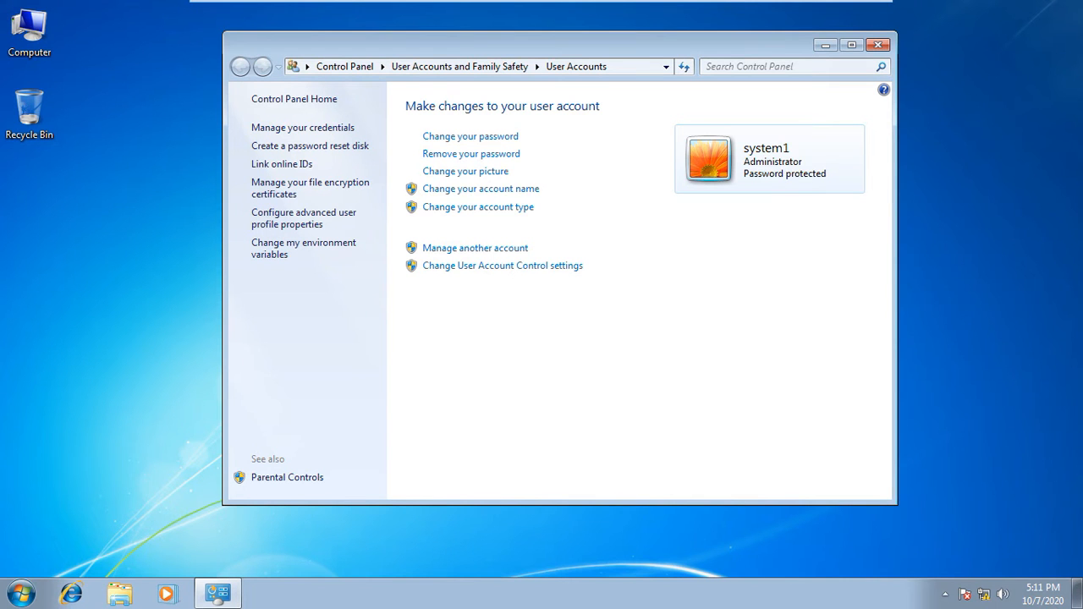
- Close the user account settings and view Disk Management in the Computer Management console, closing the console again
click(877, 45)
right_click(25, 41)
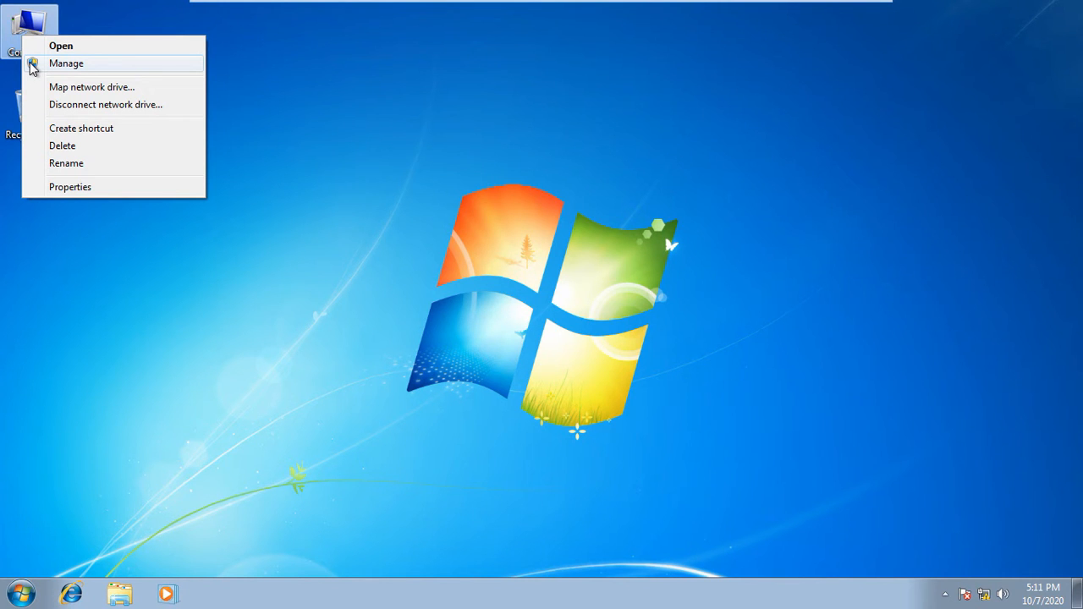
click(66, 63)
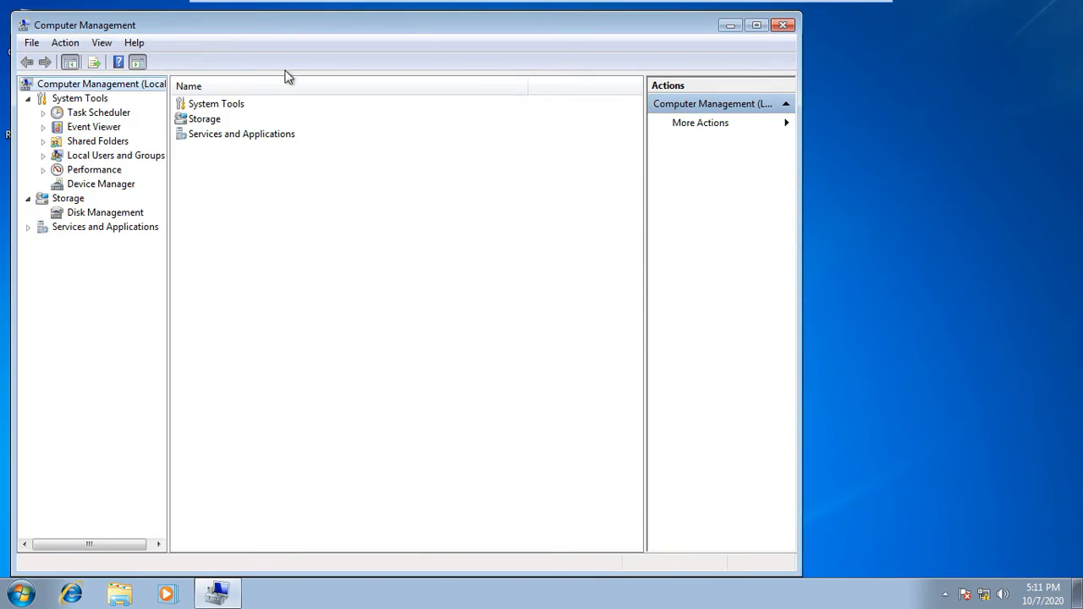
drag(304, 34, 403, 35)
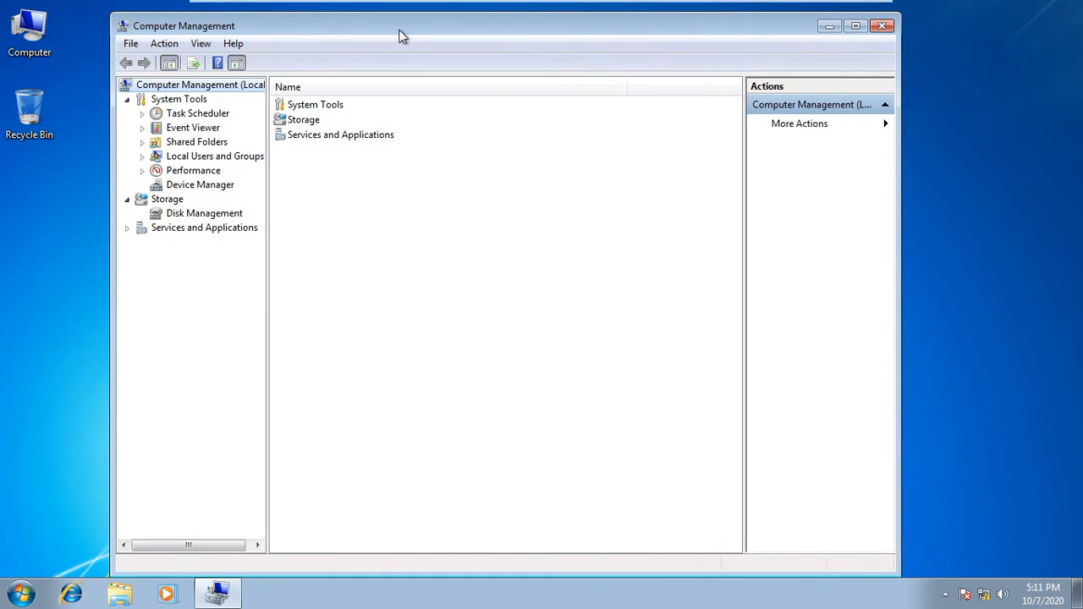
click(202, 215)
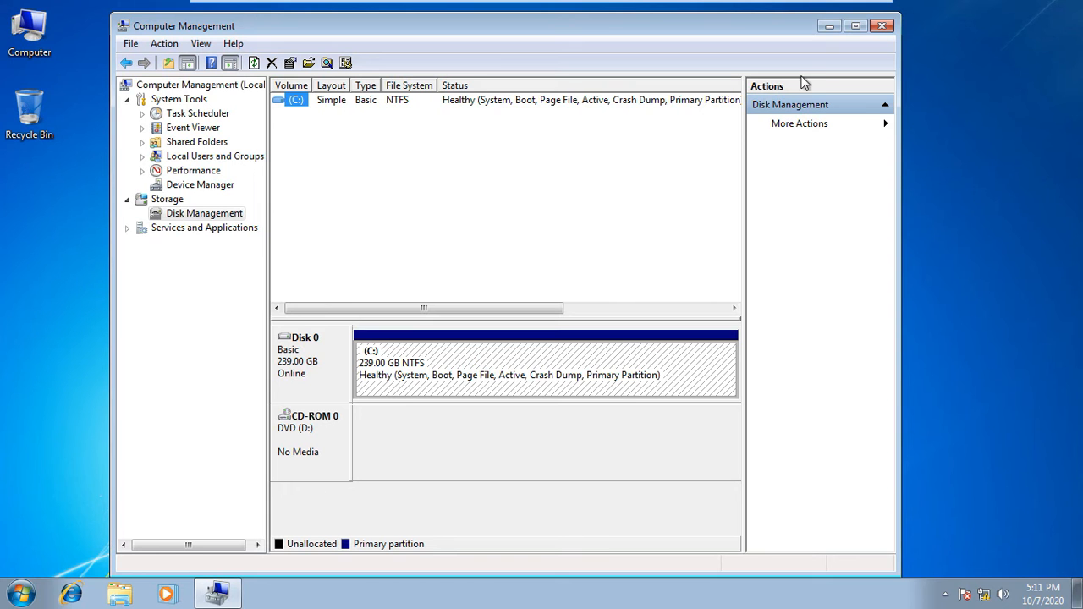
click(882, 27)
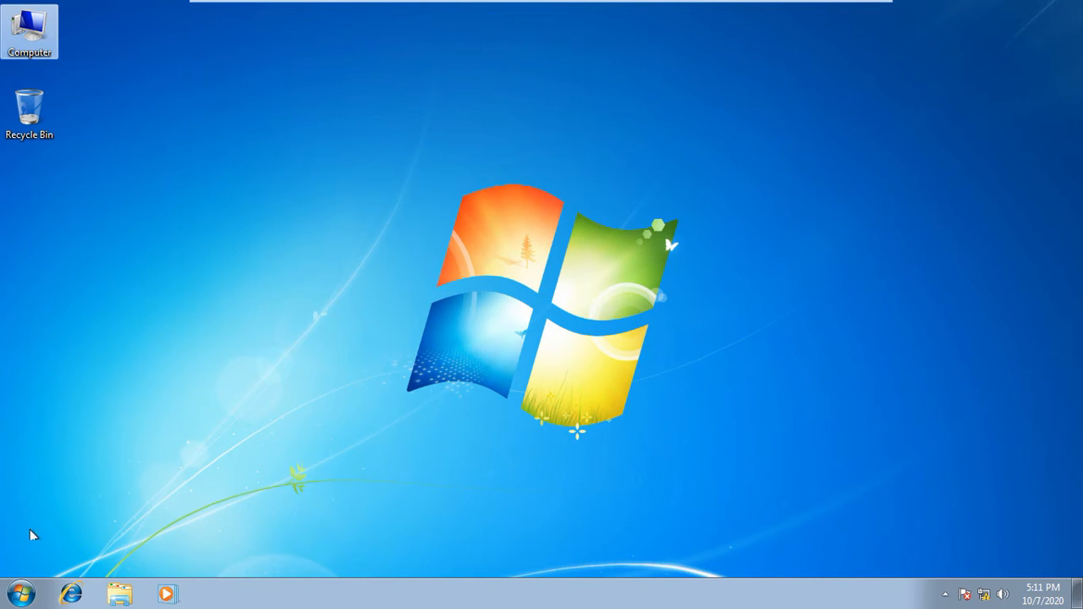
- Open a Command Prompt and launch Disk Management with the diskmgmt.msc command
click(25, 596)
text(cmd)
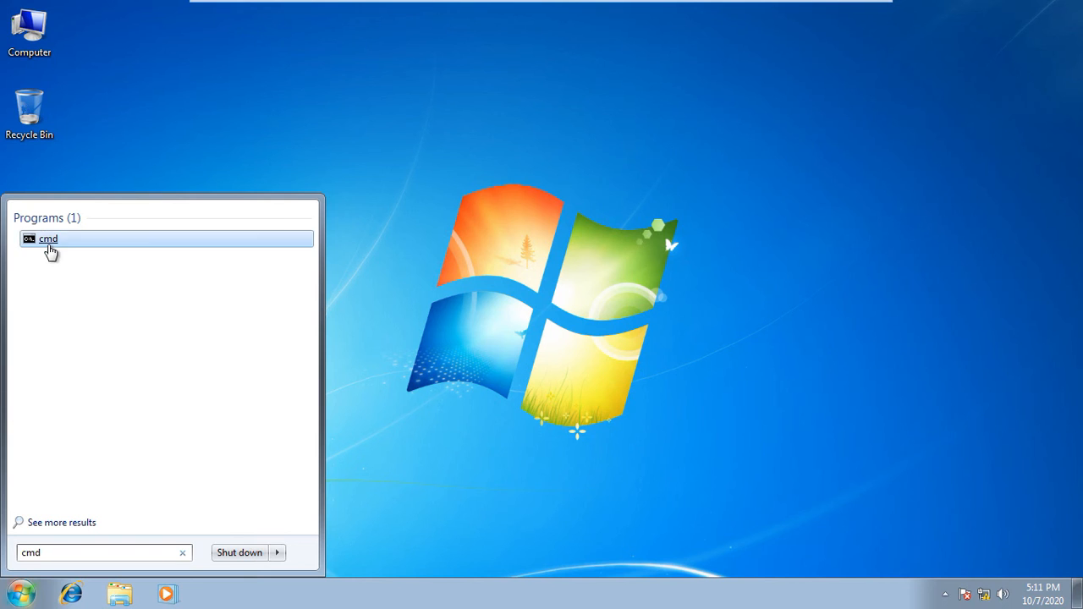
click(48, 247)
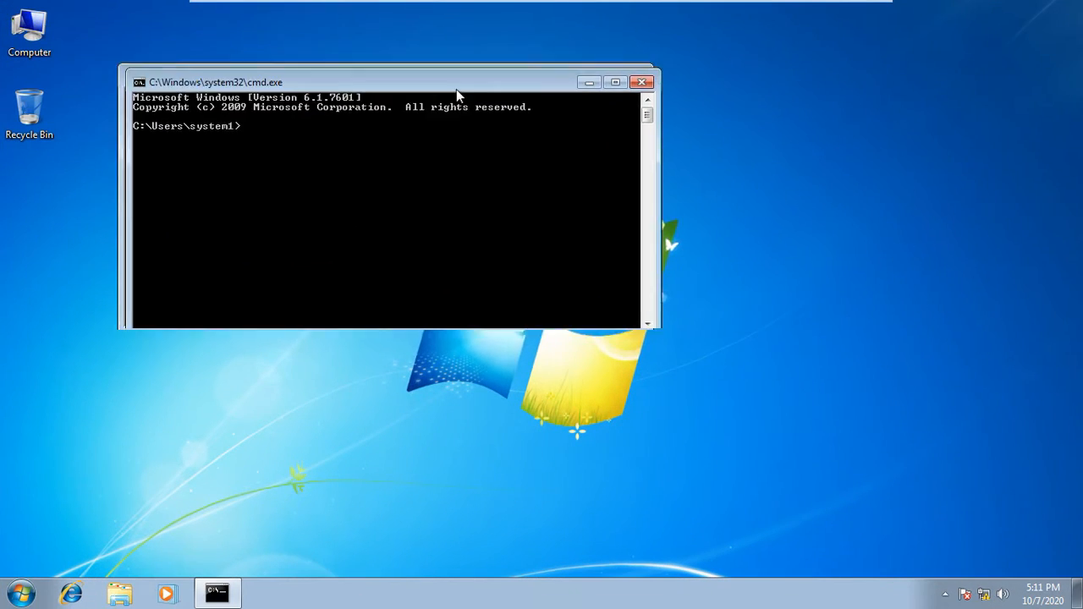
drag(456, 88, 471, 115)
text(diskmgmt)
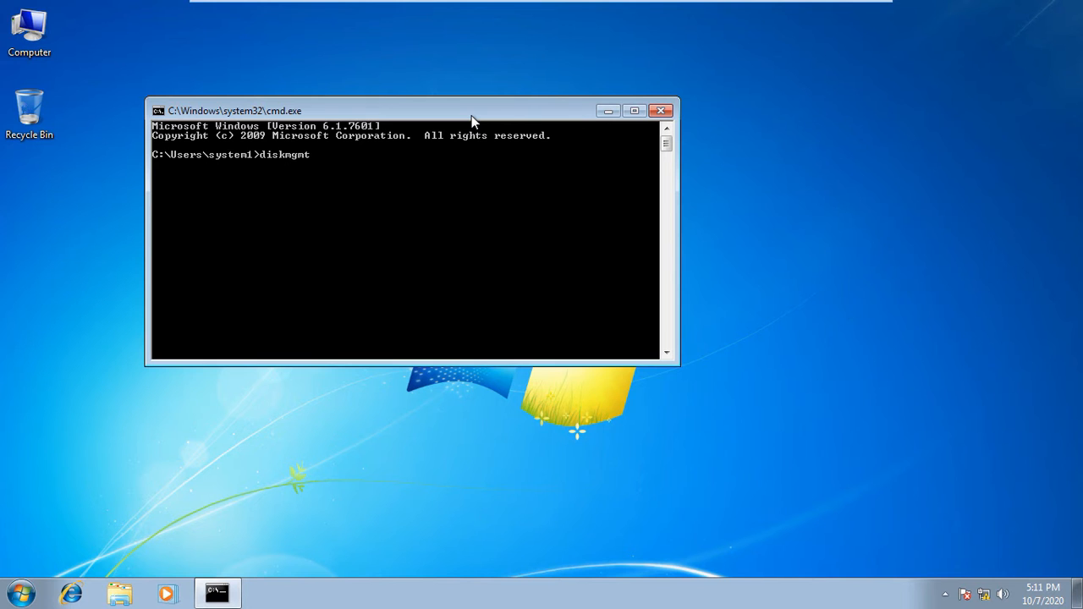
text(.msc)
key(Return)
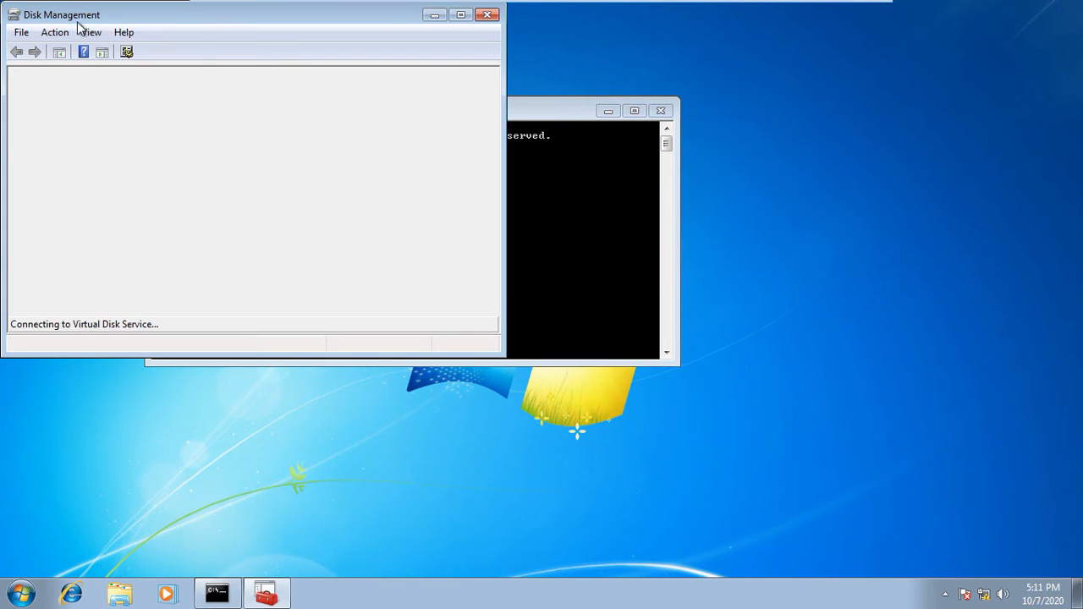
- View the disk layout in the maximized Disk Management window, then close it and the Command Prompt
drag(90, 18, 332, 73)
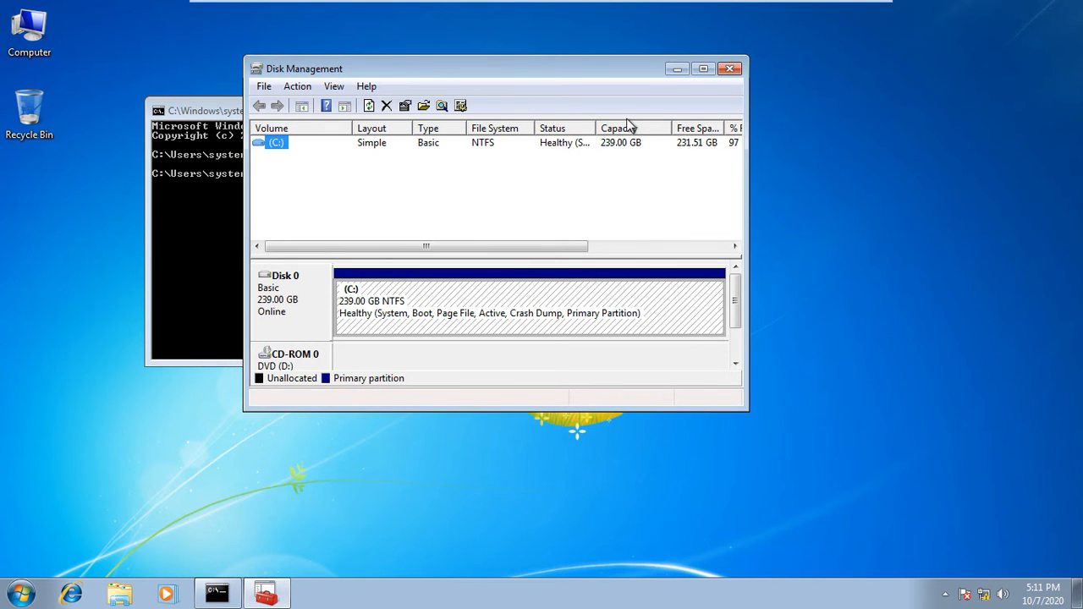
click(703, 69)
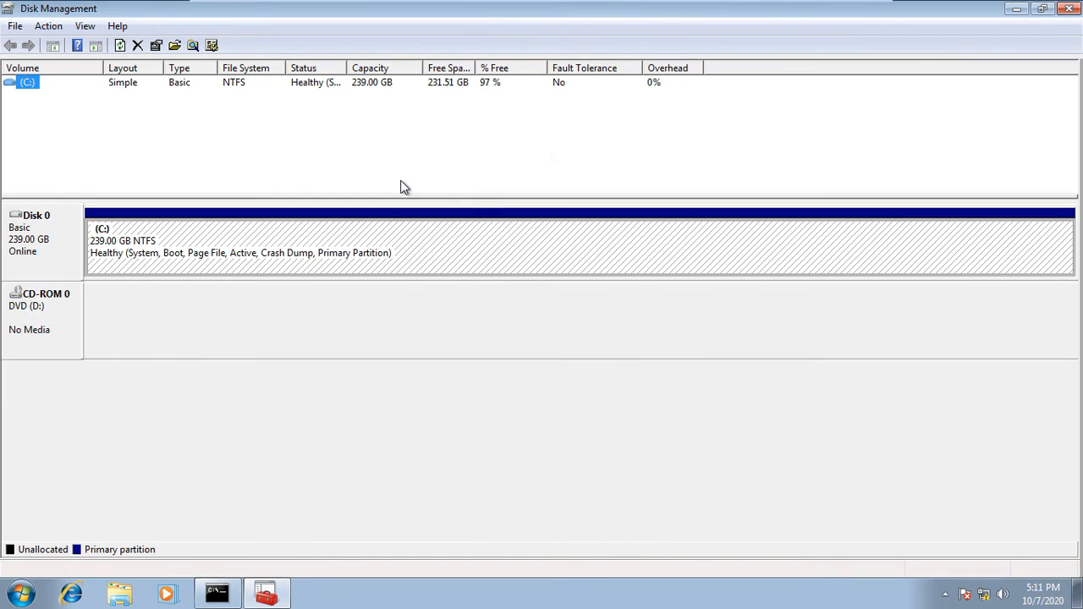
click(1070, 9)
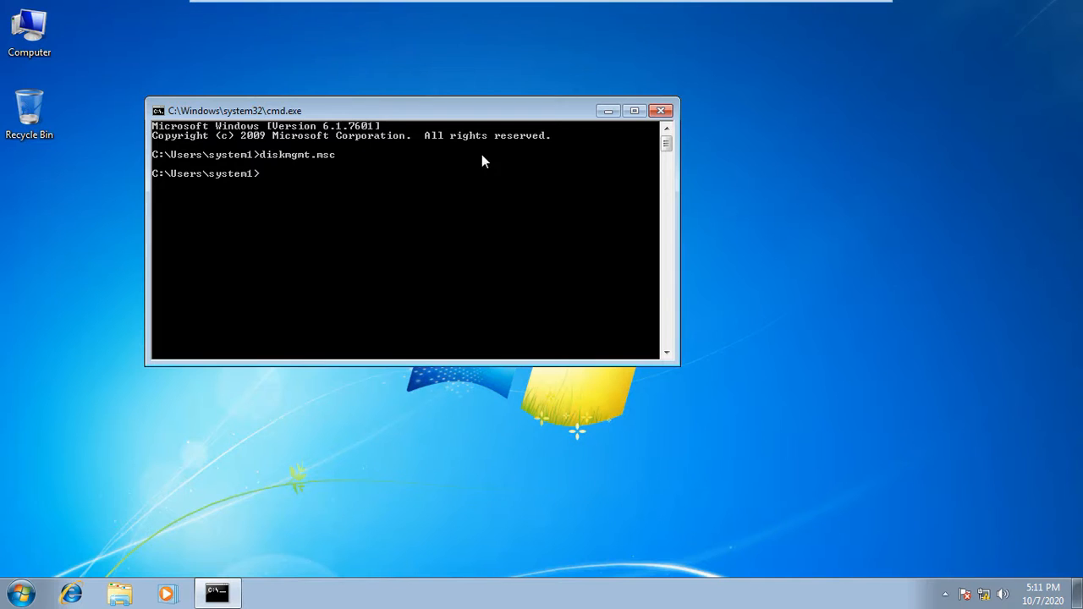
click(665, 113)
- Reopen Computer Management for this computer and display Disk Management
right_click(43, 46)
click(68, 74)
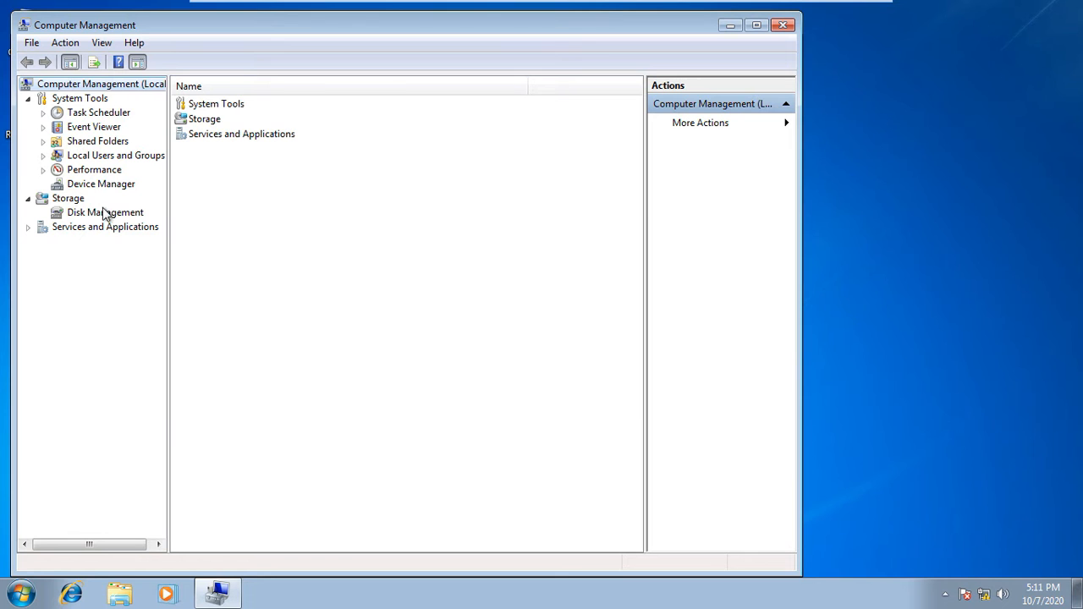
click(108, 212)
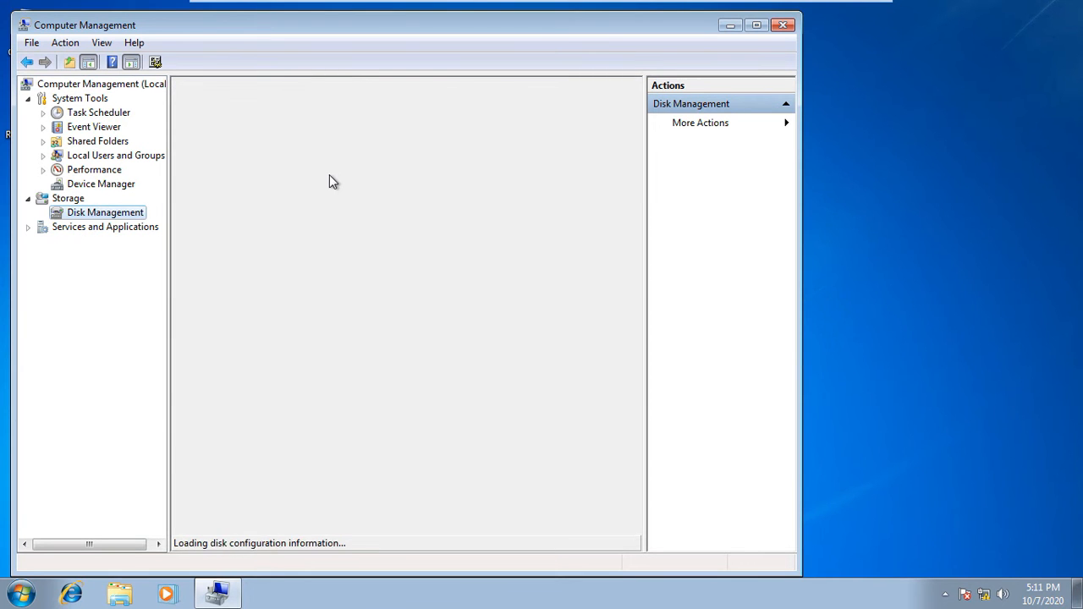
drag(333, 32, 372, 36)
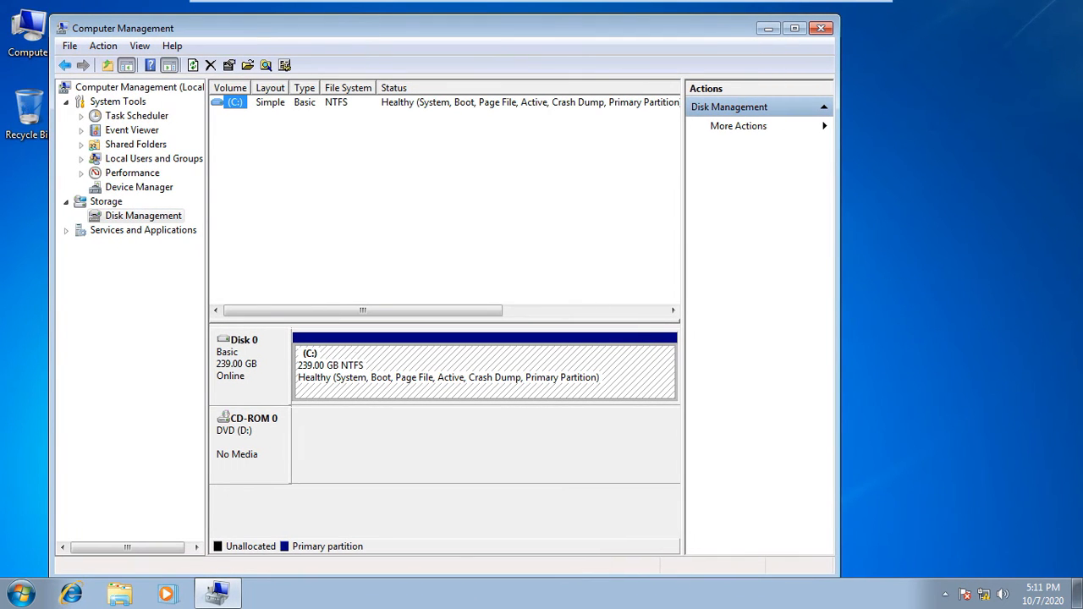
- Examine the operations available for Disk 0 in Disk Management without applying any
click(359, 362)
click(242, 385)
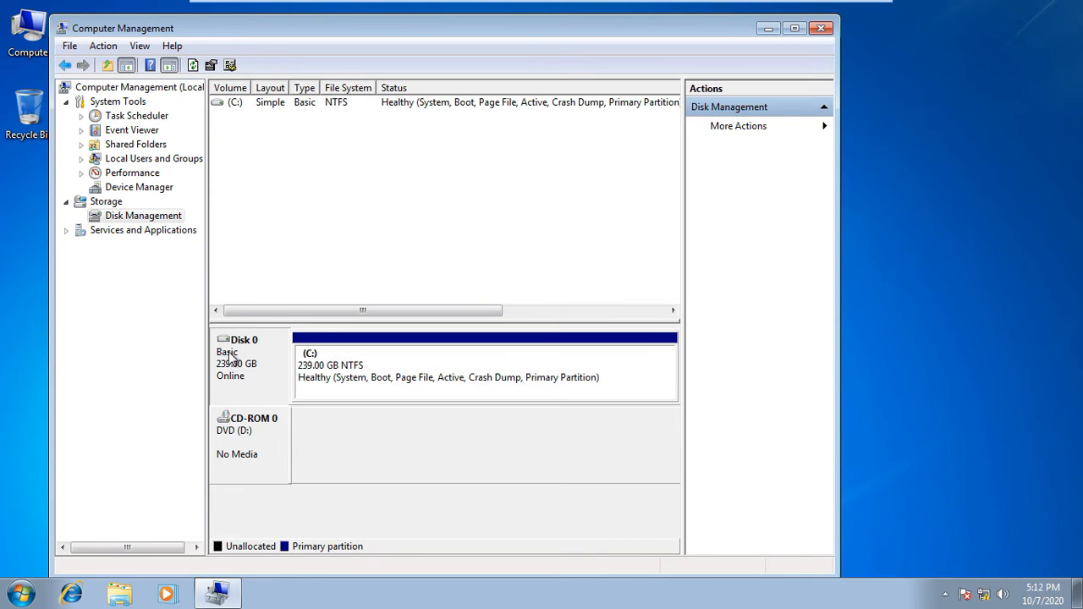
right_click(230, 375)
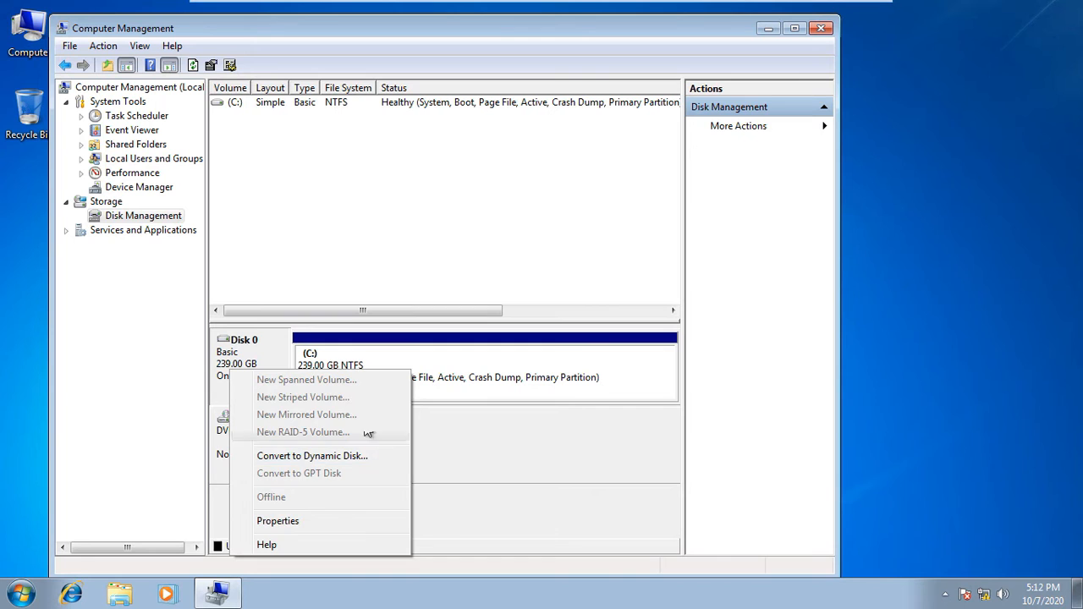
click(467, 375)
right_click(262, 362)
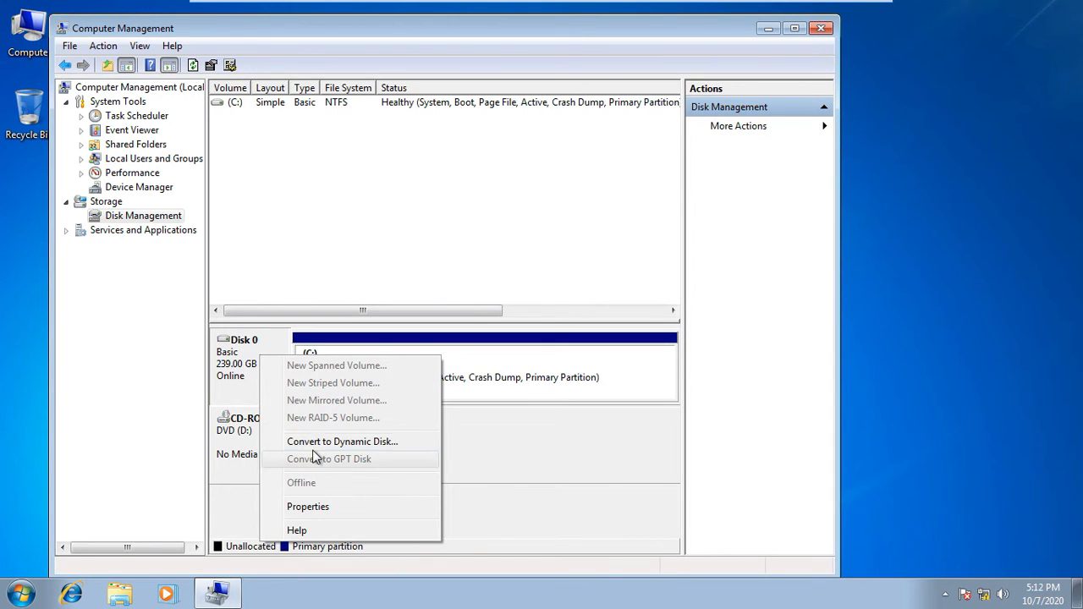
click(476, 391)
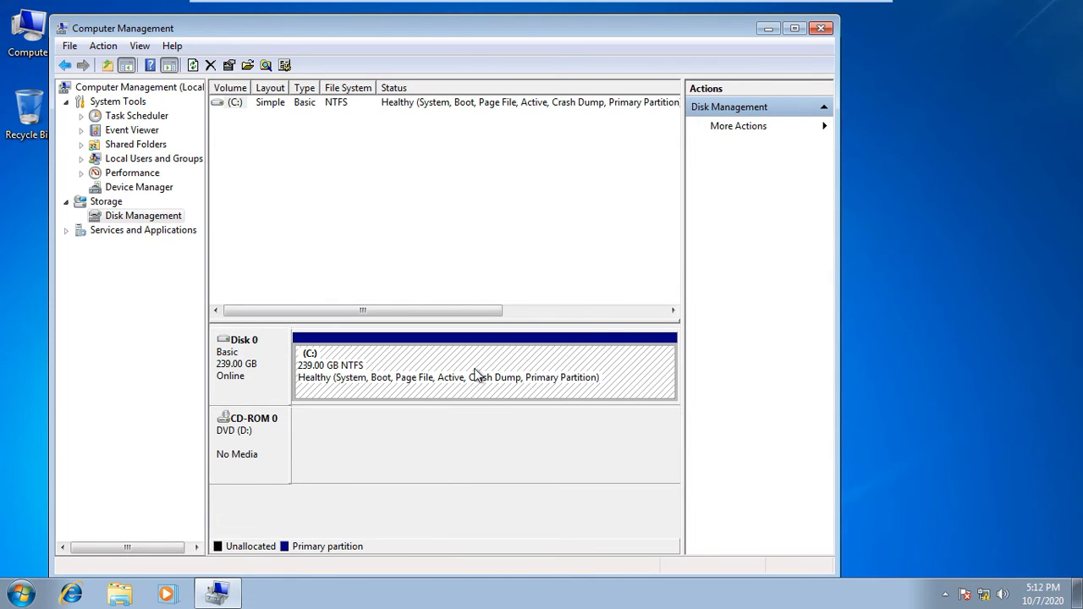
- Browse the computer's drives and the contents of Local Disk (C:) in Windows Explorer, then minimize the window
click(119, 594)
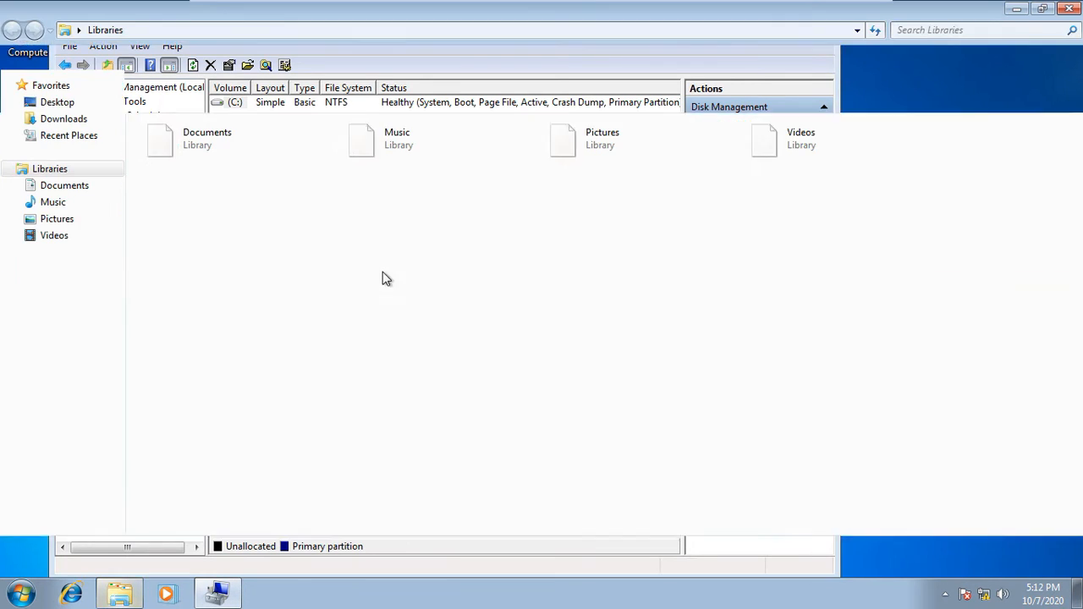
click(72, 273)
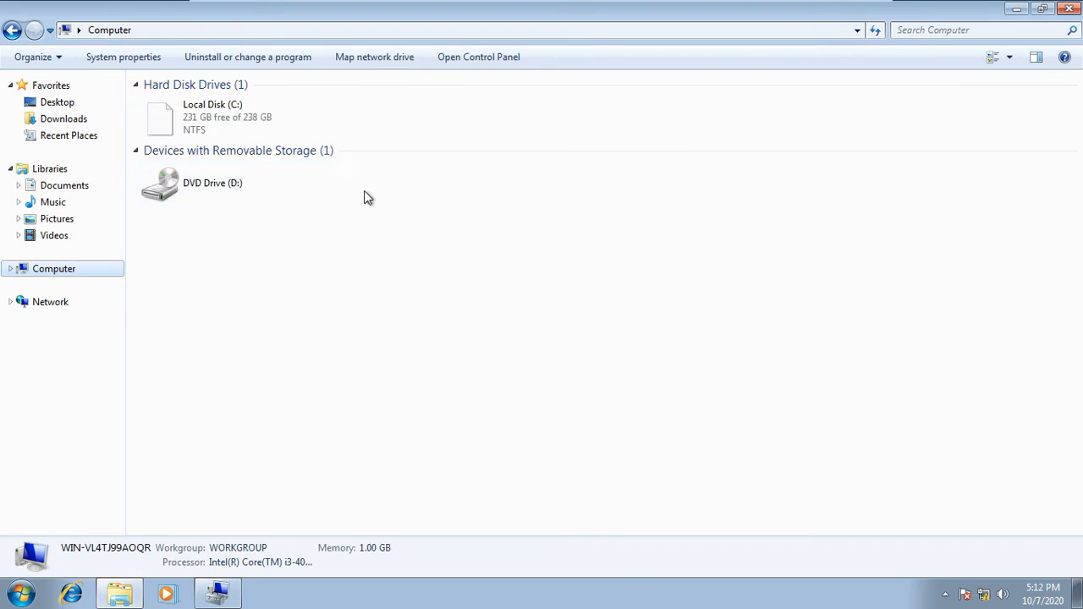
click(251, 137)
double_click(225, 112)
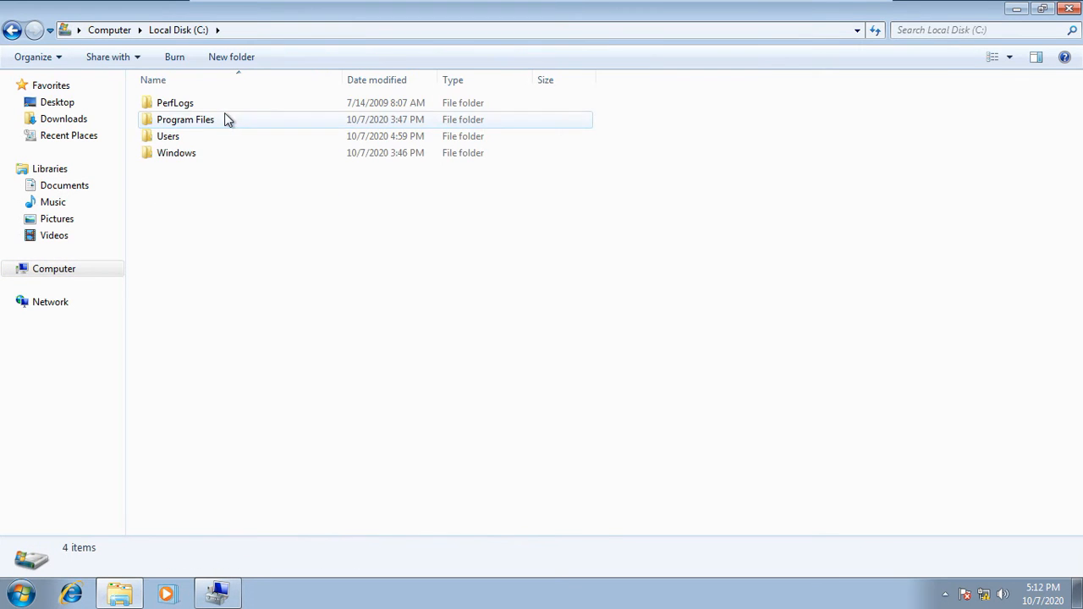
click(12, 31)
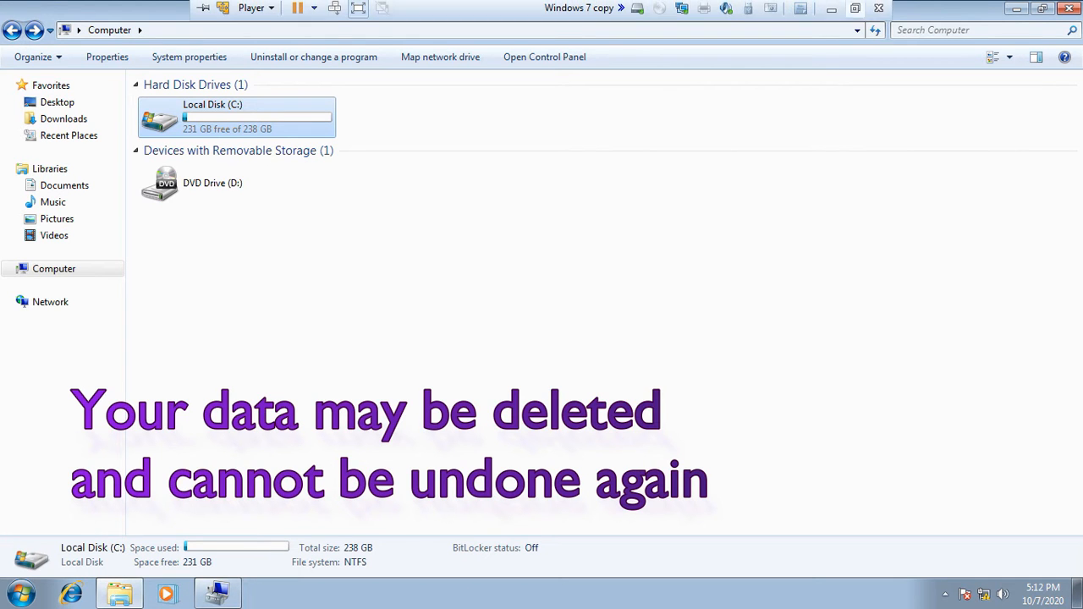
click(1018, 14)
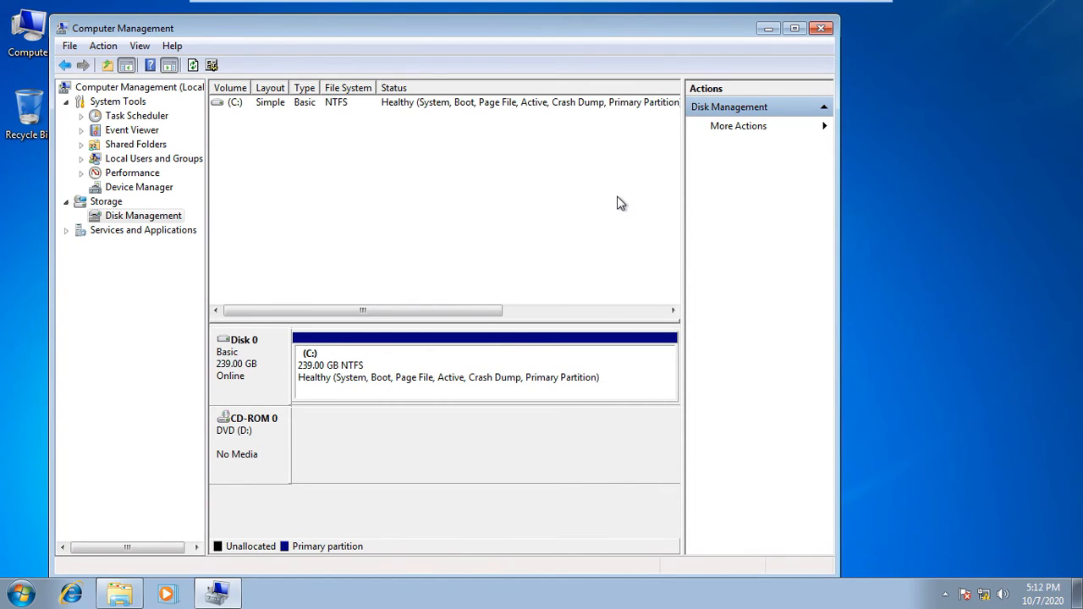
- Reopen the Computer window beside Disk Management and compare Local Disk (C:) with Disk 0
mouse_move(406, 11)
double_click(26, 31)
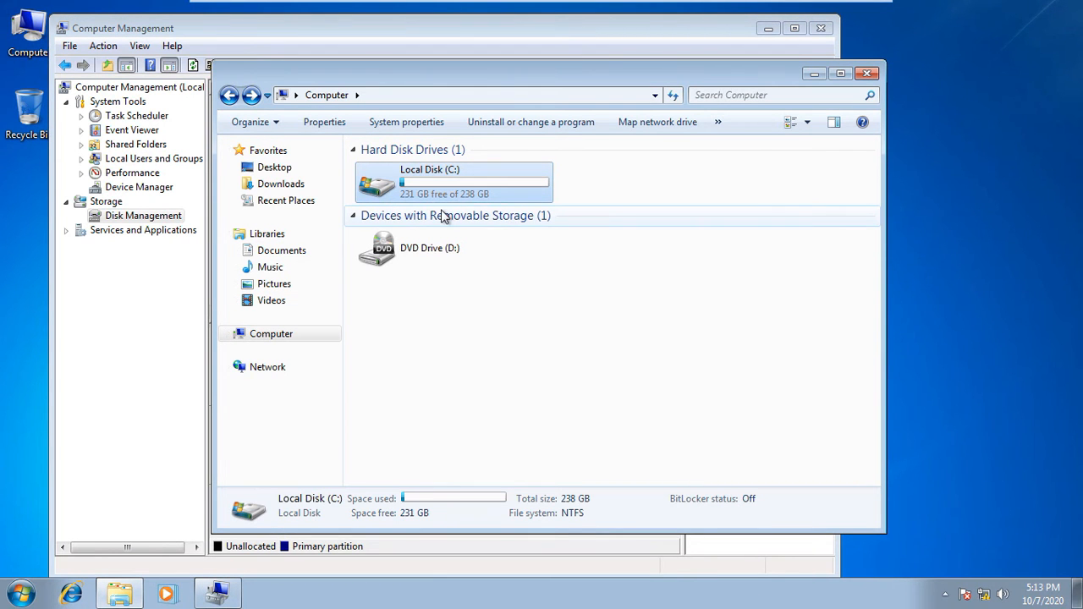
drag(435, 80, 630, 97)
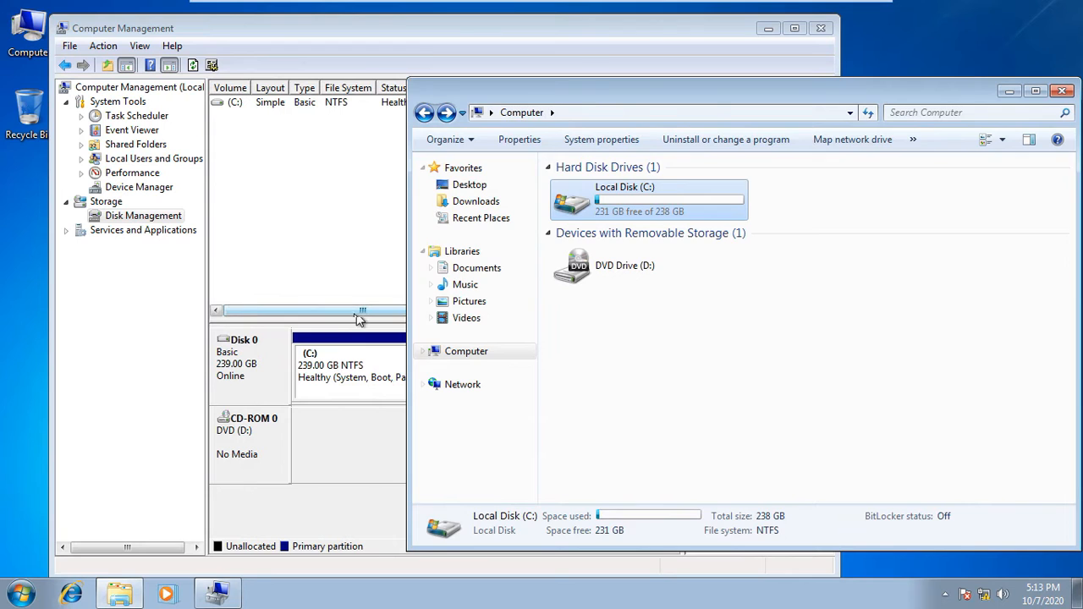
click(265, 373)
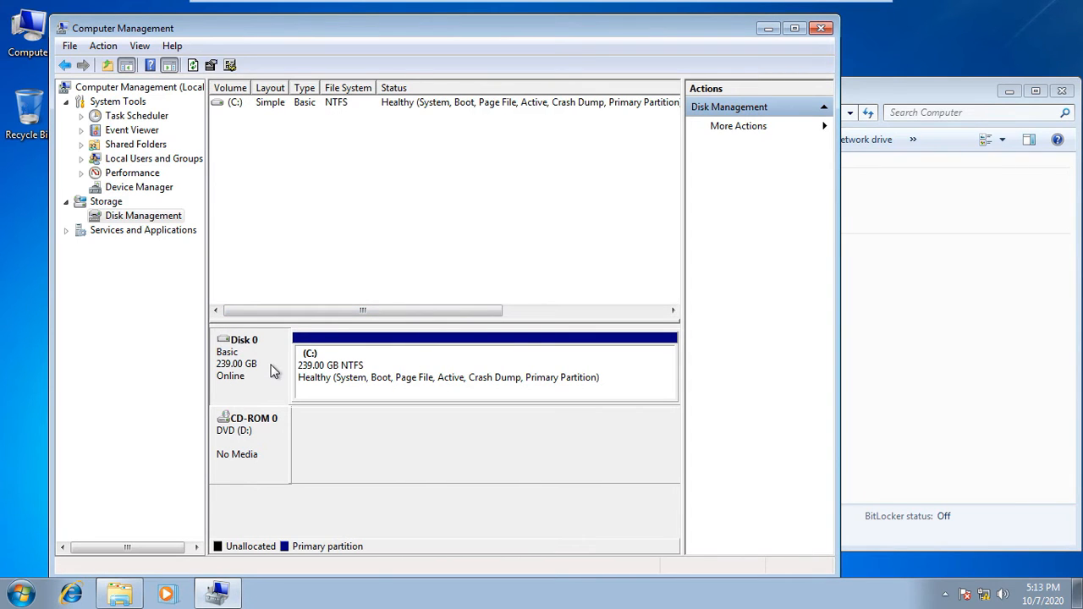
click(880, 341)
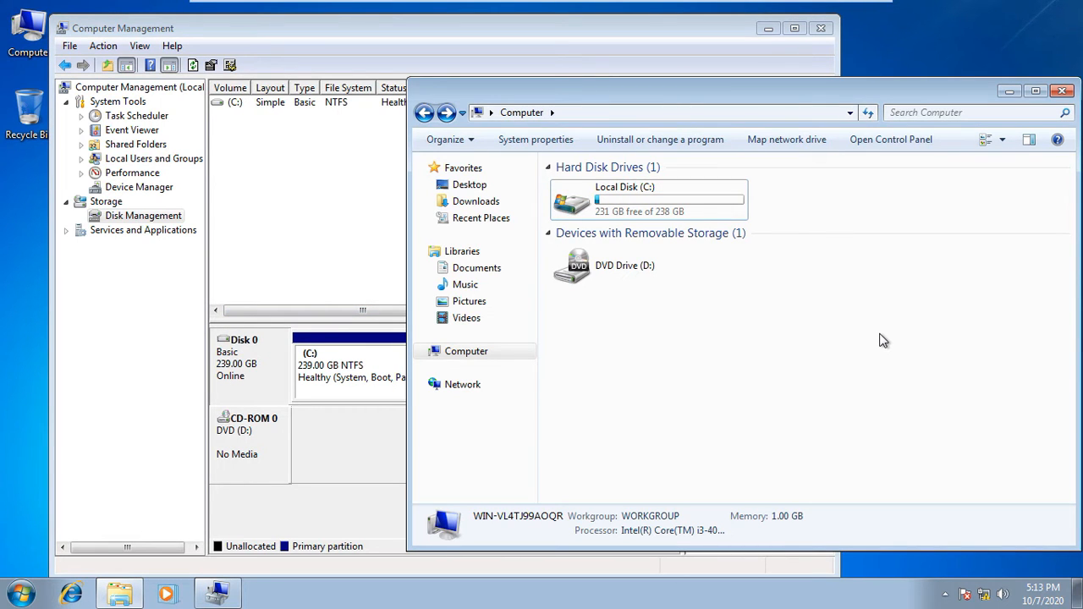
click(640, 222)
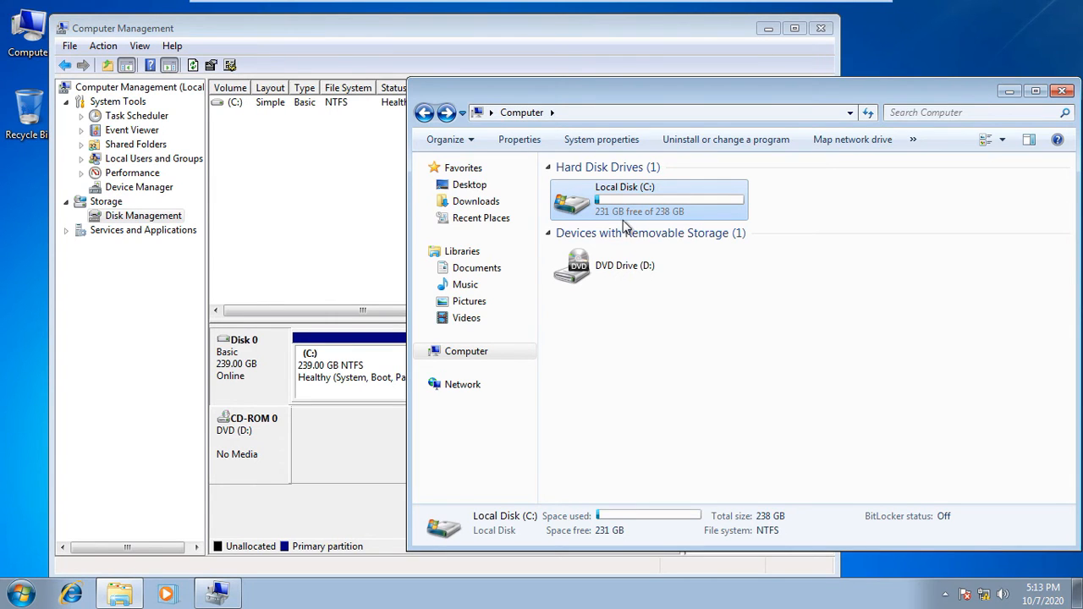
click(345, 234)
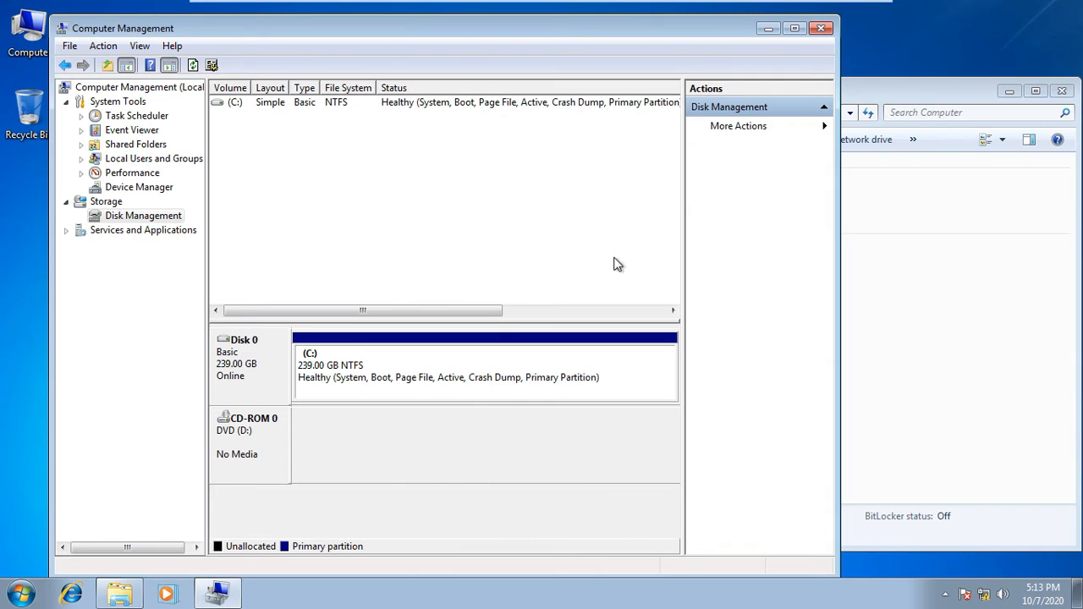
- Open the Shrink Volume settings for the C: partition on Disk 0
click(401, 380)
right_click(426, 367)
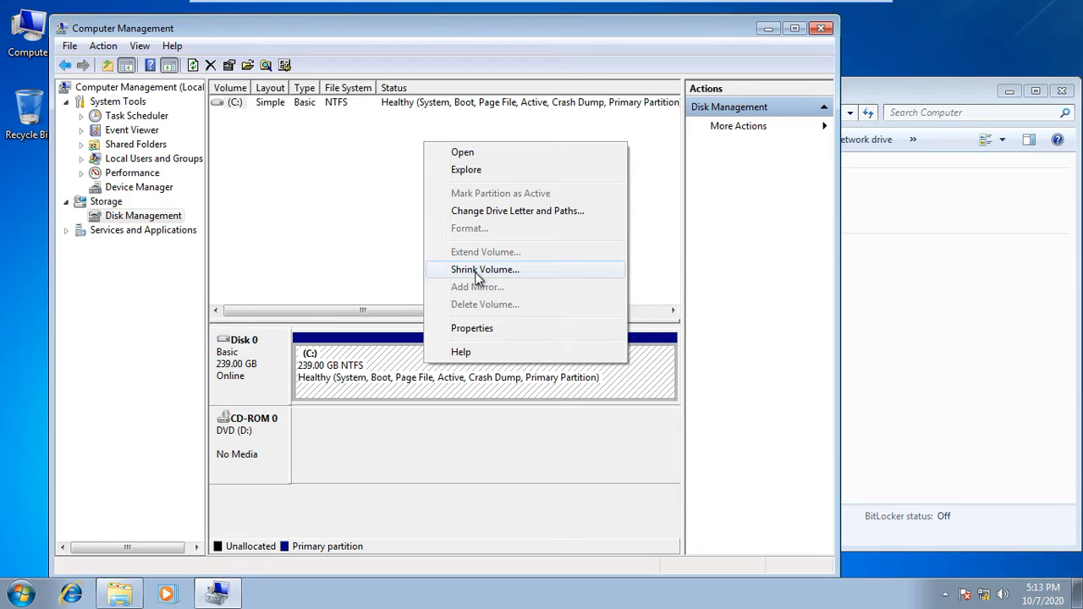
click(478, 270)
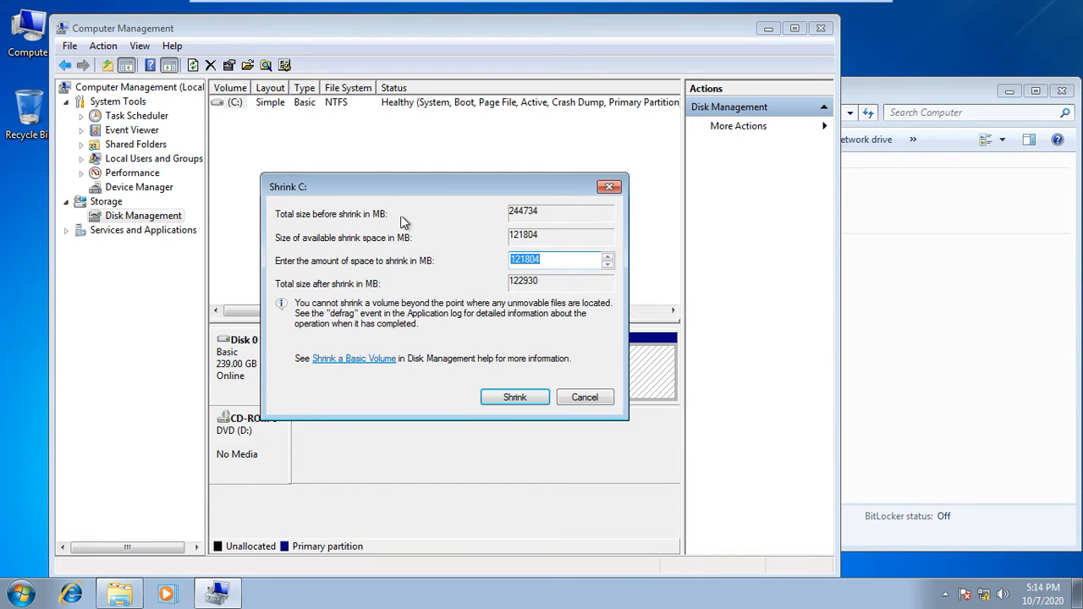
drag(428, 178, 477, 165)
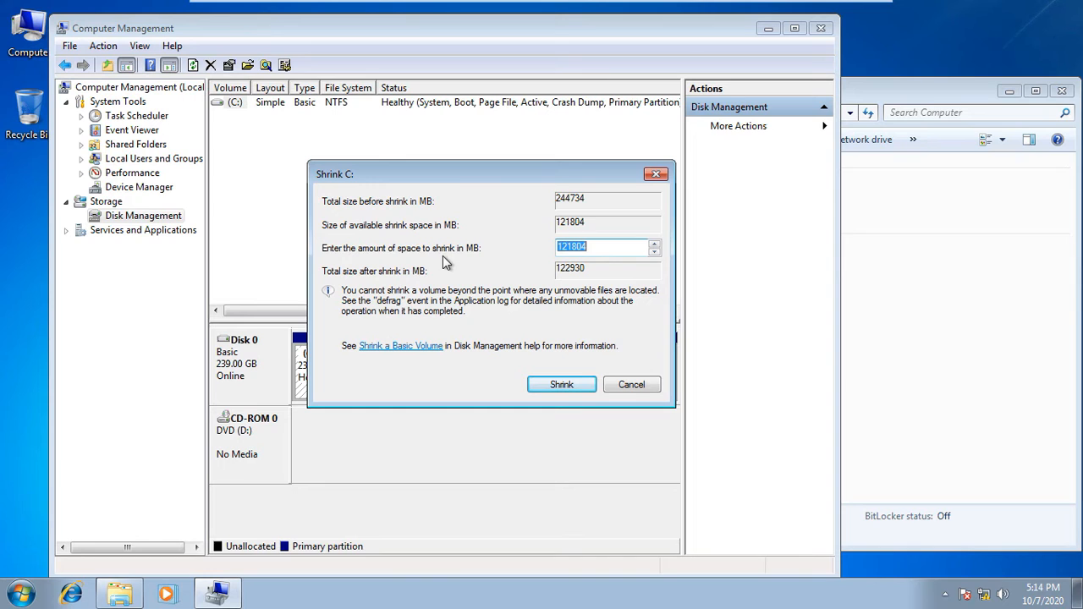
- Set the amount of space to shrink to 121804 MB and shrink the C: volume
drag(592, 246, 548, 246)
click(654, 247)
click(654, 250)
click(654, 251)
click(654, 250)
click(654, 250)
click(654, 251)
click(654, 250)
click(654, 244)
click(653, 245)
click(654, 244)
click(654, 245)
click(654, 244)
click(654, 245)
drag(453, 179, 408, 169)
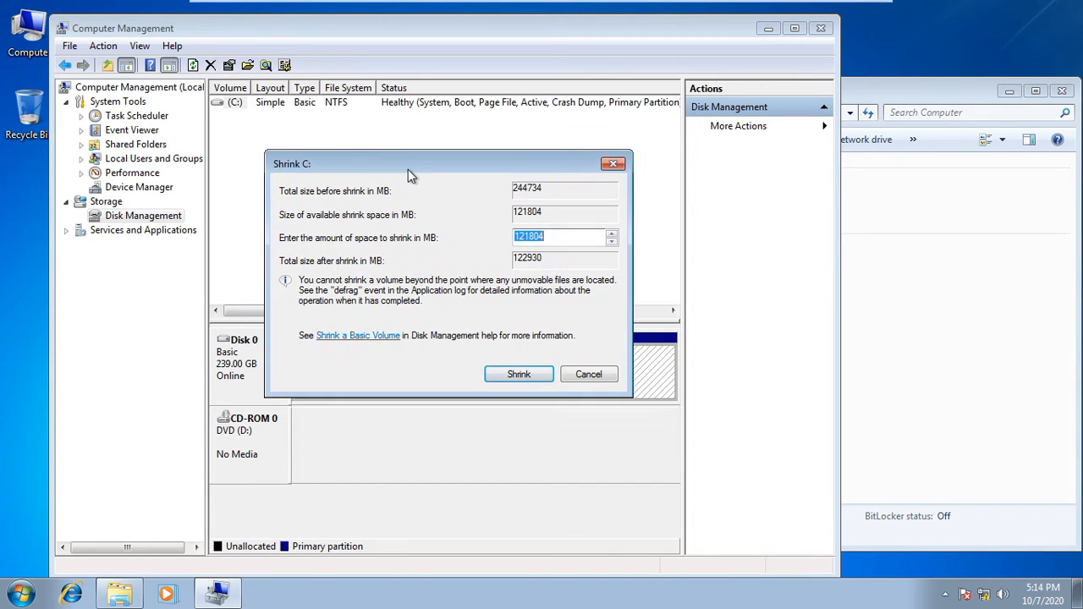
click(519, 374)
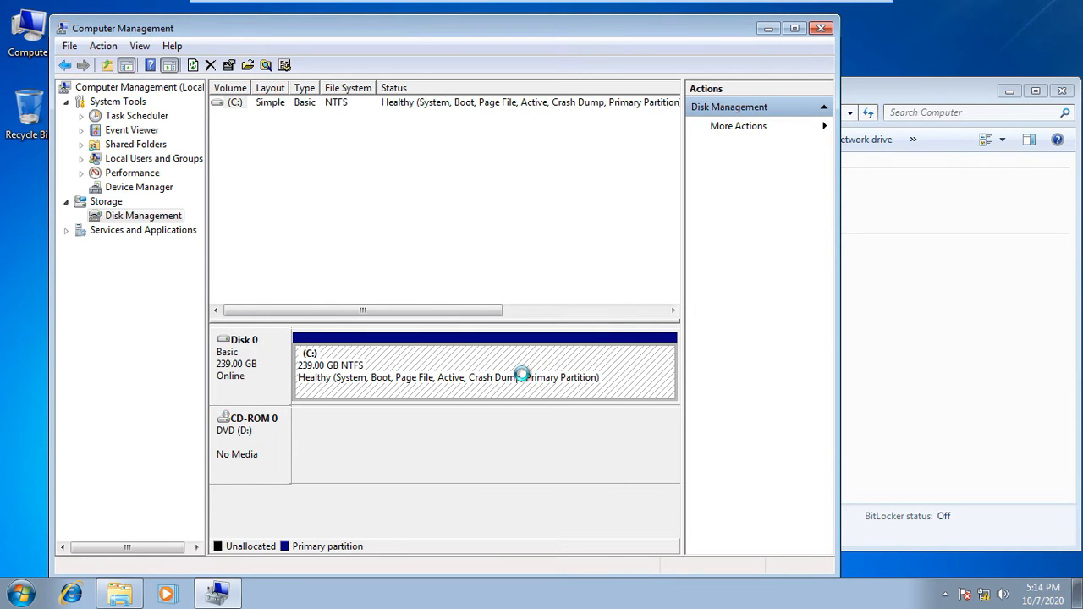
- Compare Local Disk (C:) in the Computer window with the C: partition and the unallocated space on Disk 0
click(971, 394)
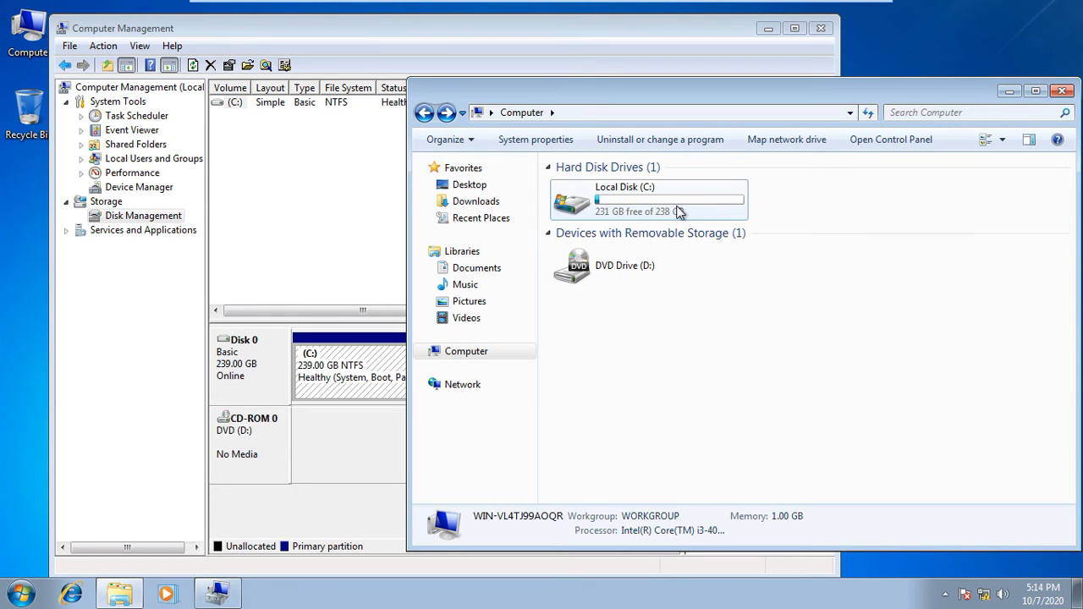
click(269, 183)
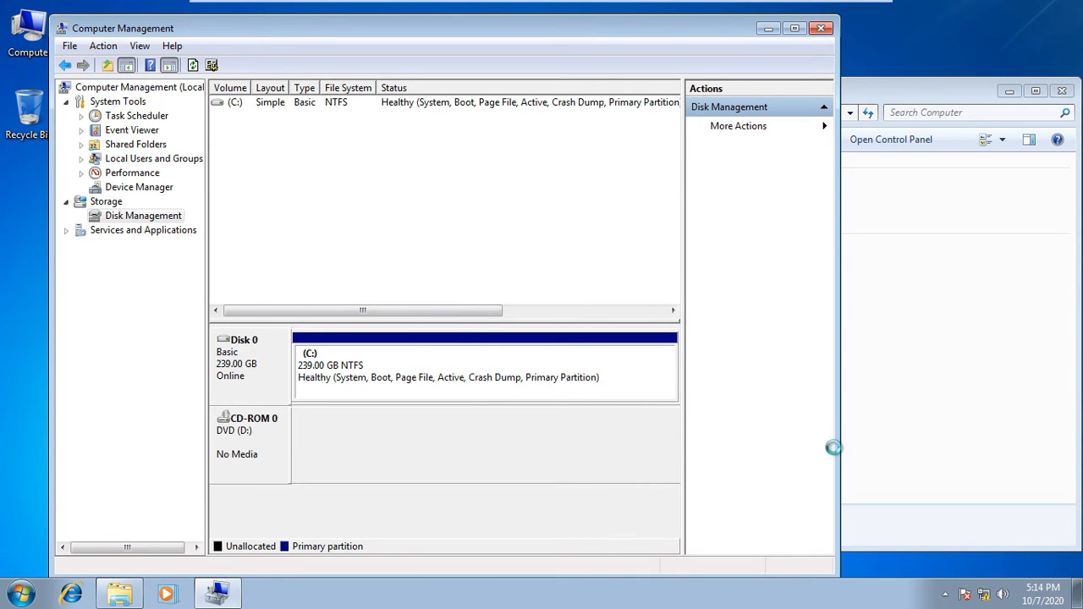
click(876, 434)
click(380, 216)
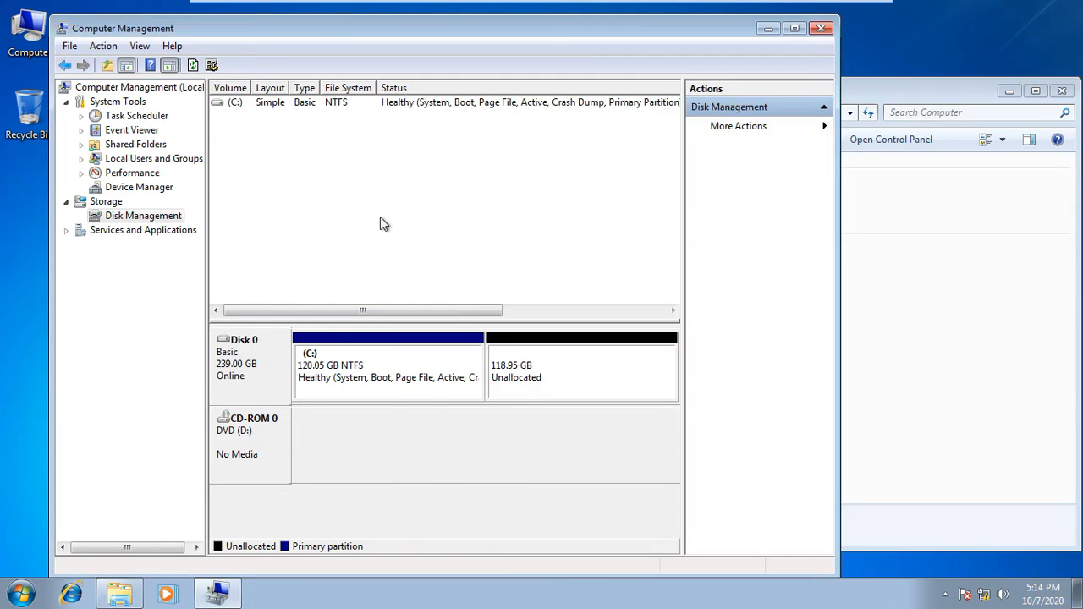
click(367, 368)
click(525, 369)
click(410, 370)
click(546, 385)
click(413, 374)
- Check the available shrink space of the C: volume again and leave the Shrink settings without shrinking
right_click(392, 373)
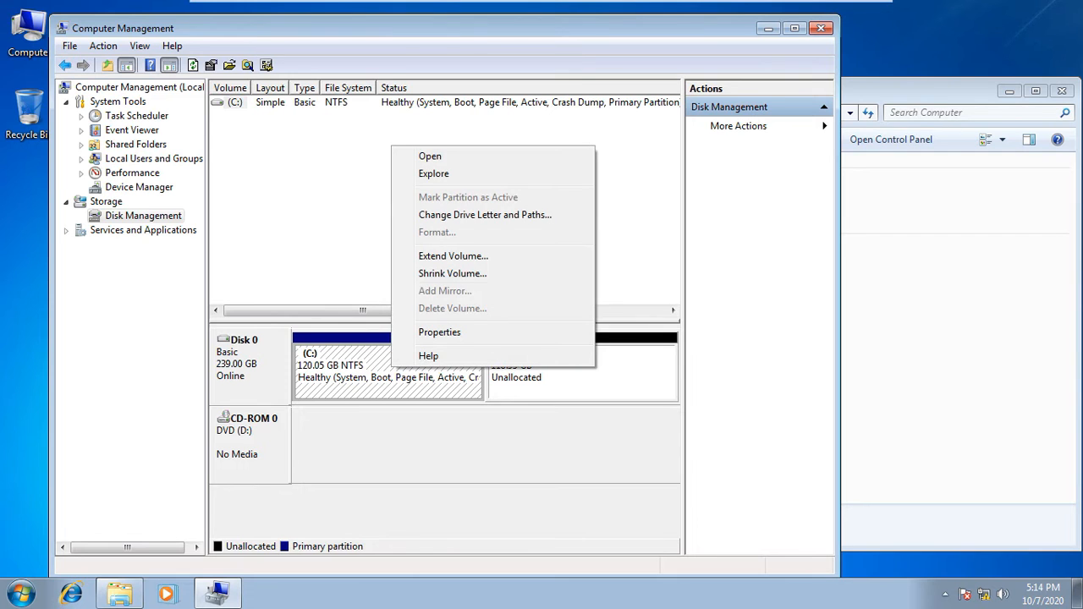
click(419, 274)
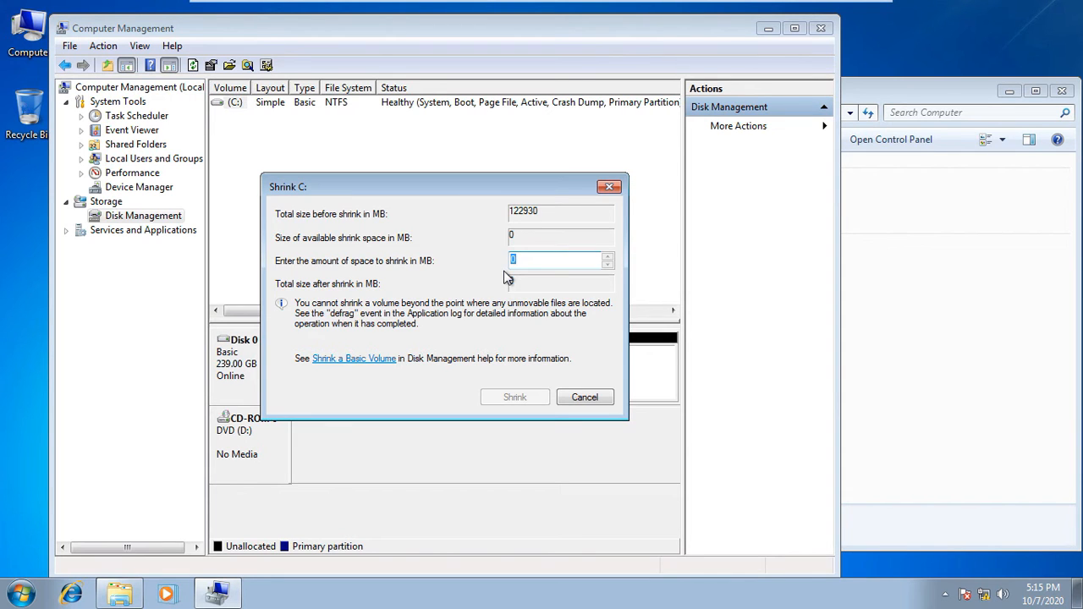
click(583, 397)
- Refresh the drive list in the Computer window and select Local Disk (C:) to view its size
click(880, 383)
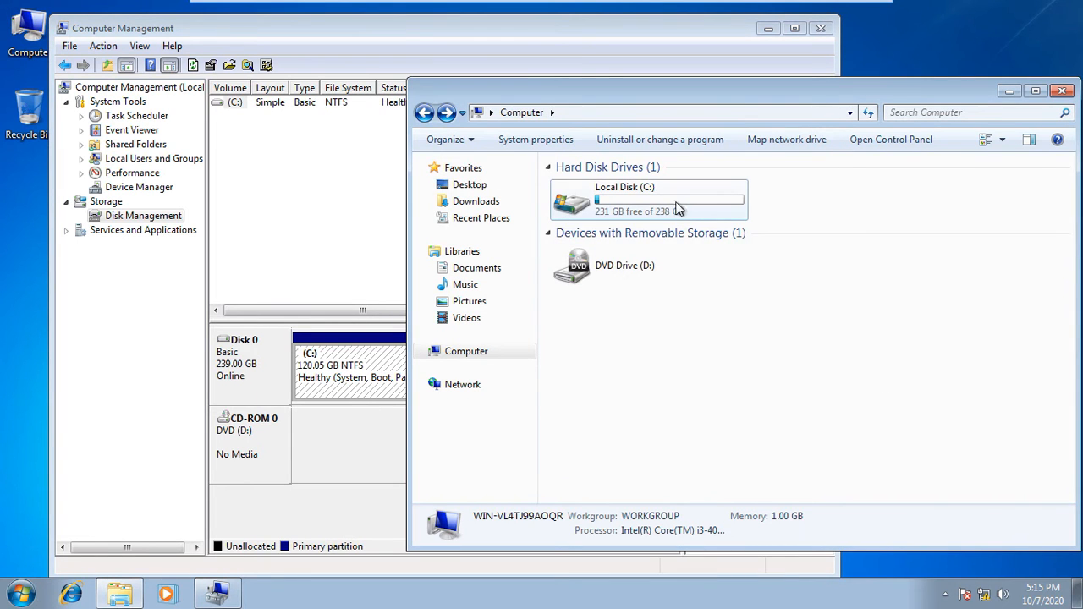
right_click(722, 329)
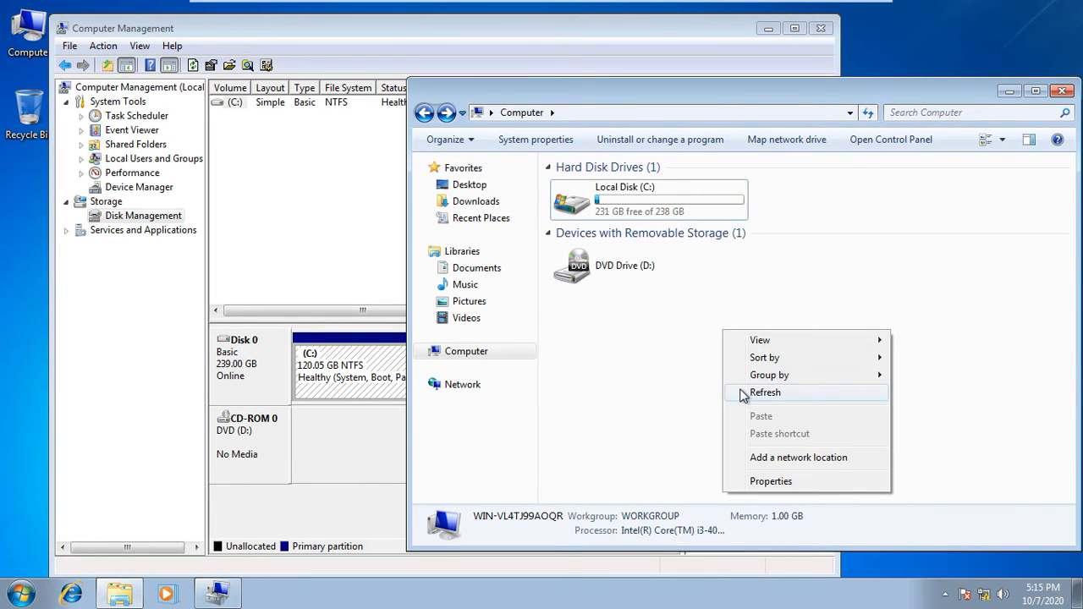
click(749, 396)
click(661, 216)
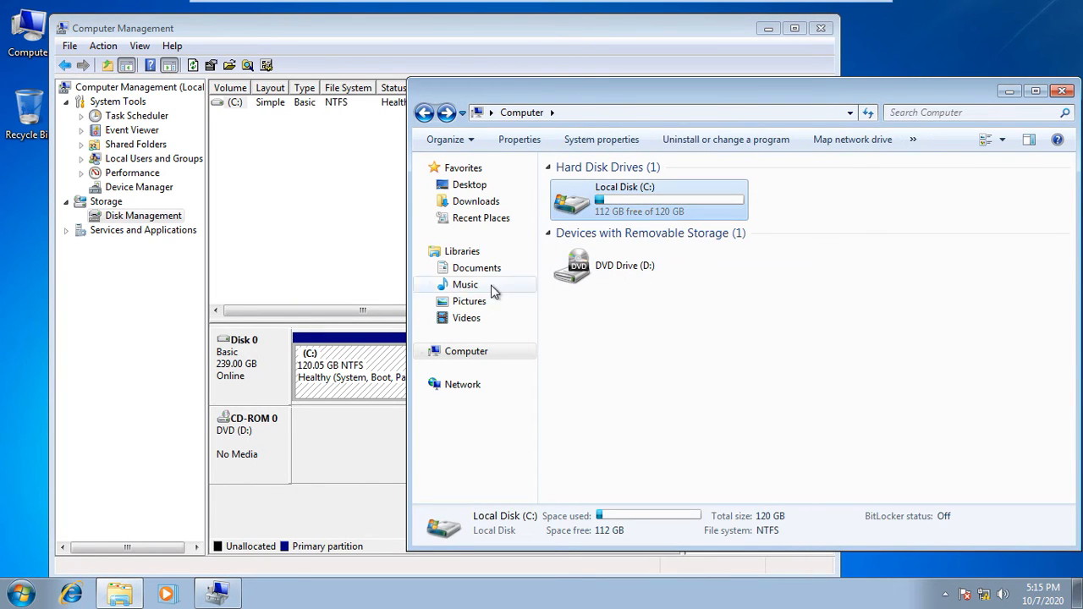
- Compare the drives listed in the Computer window with Disk 0's unallocated space and the CD-ROM 0 entry in Disk Management
click(355, 237)
click(592, 370)
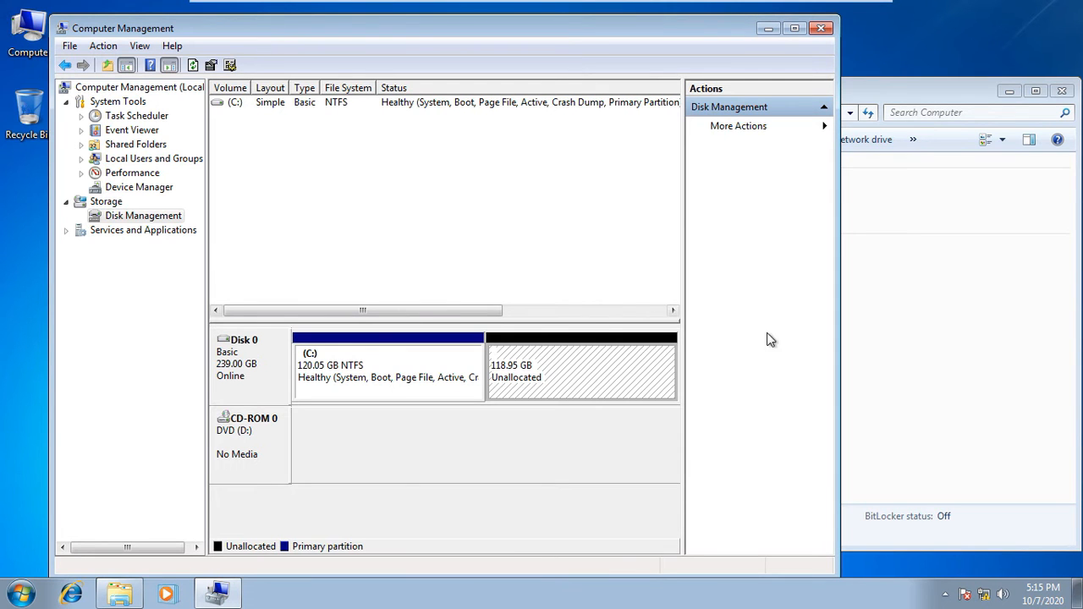
click(928, 339)
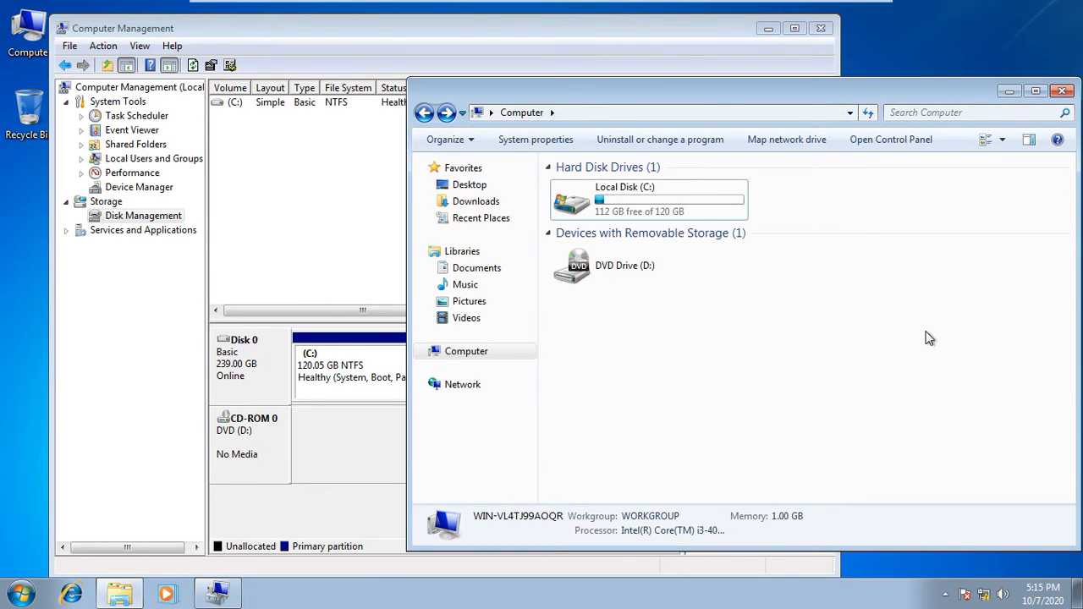
click(252, 183)
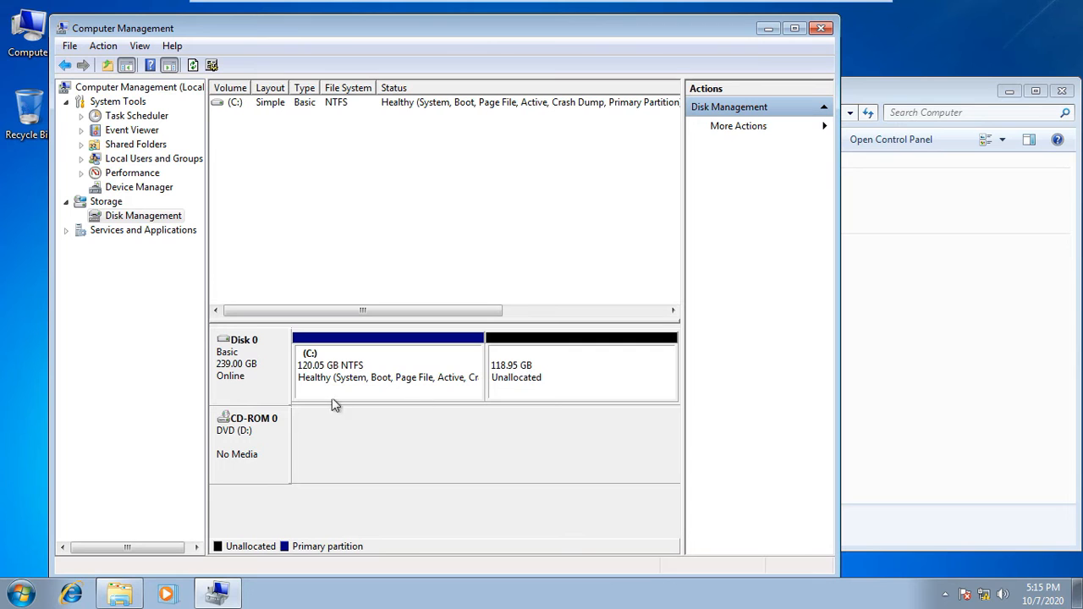
click(352, 366)
click(251, 433)
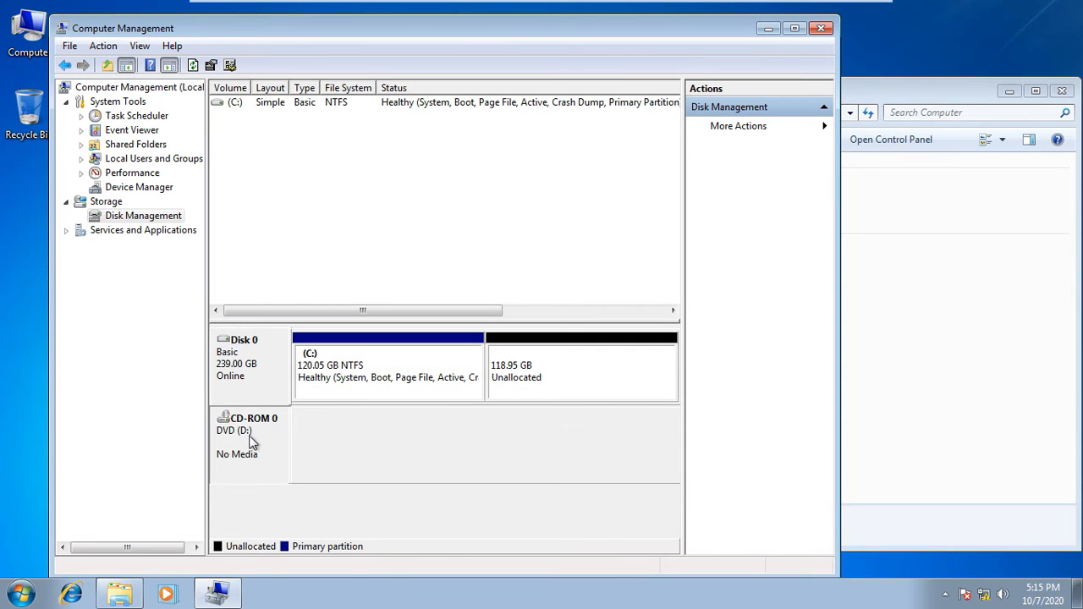
click(865, 403)
click(351, 235)
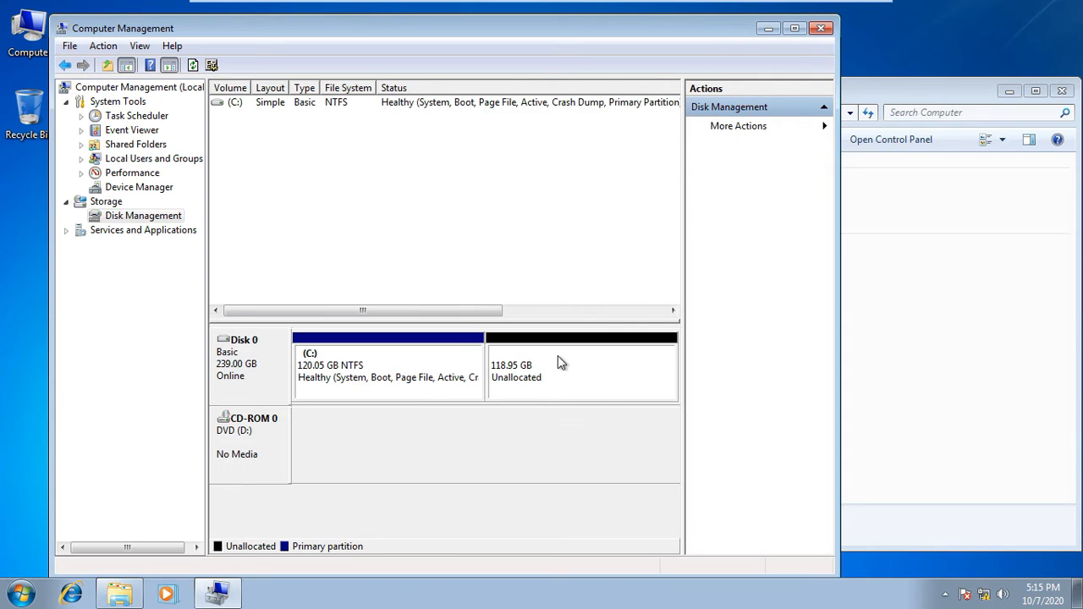
- Start a new simple volume in Disk 0's unallocated space, using the full size of 121803 MB
click(558, 360)
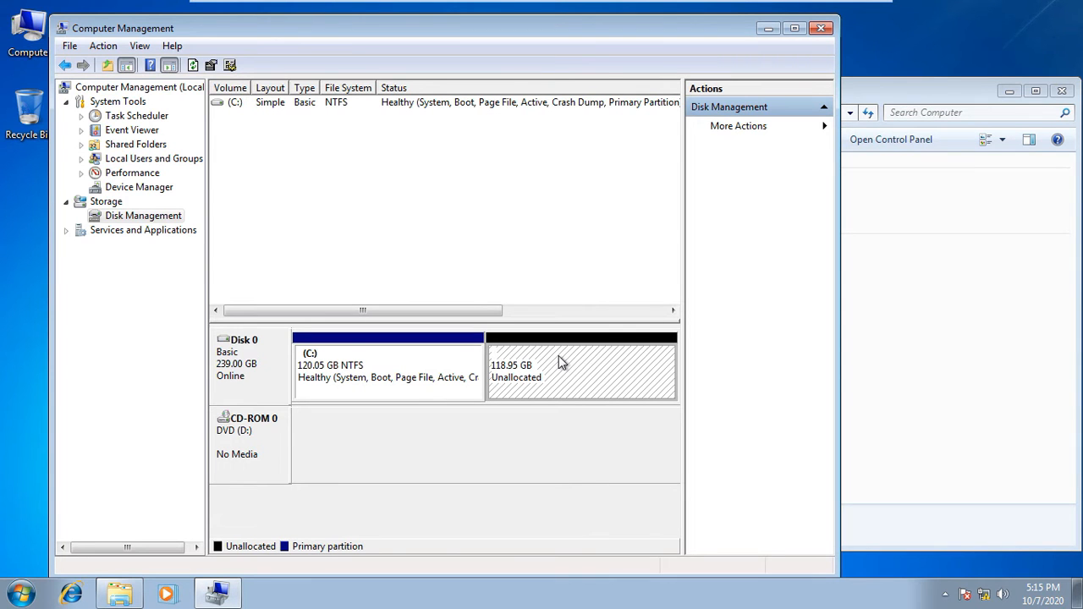
right_click(558, 362)
click(580, 367)
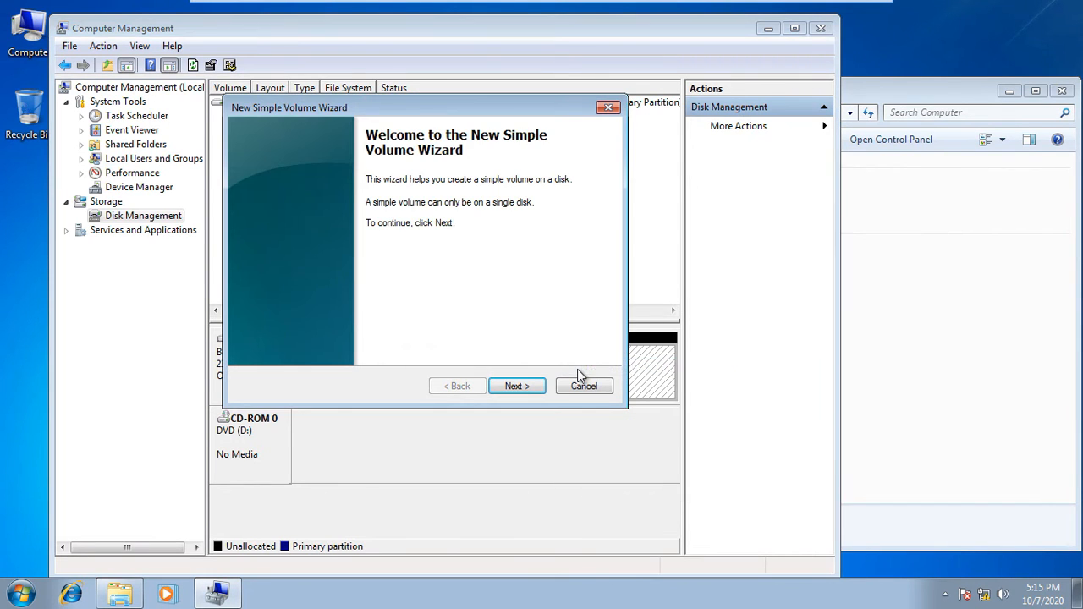
click(513, 386)
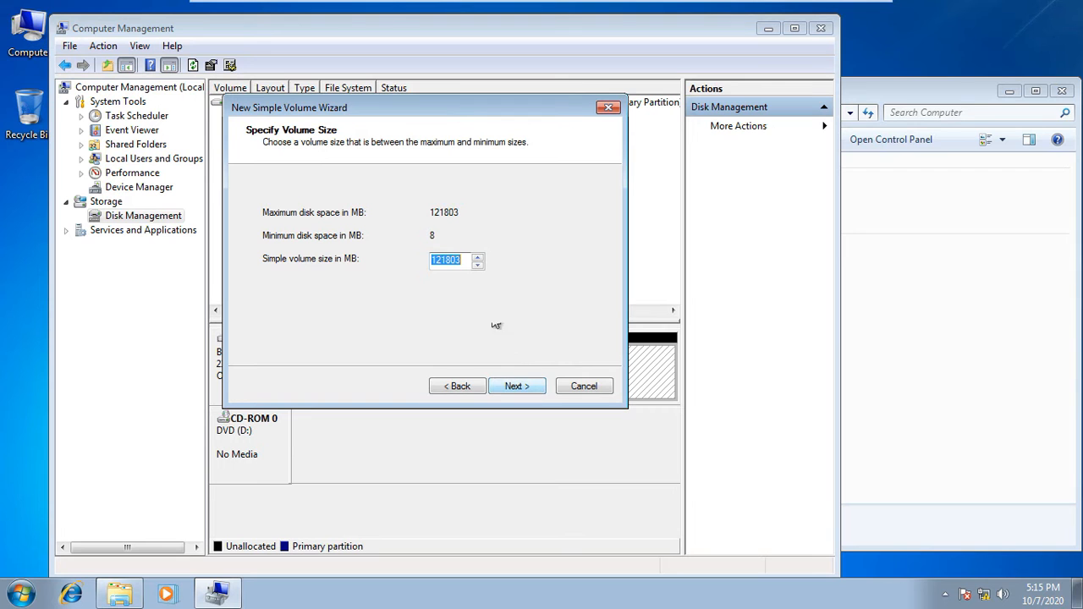
drag(457, 118, 557, 141)
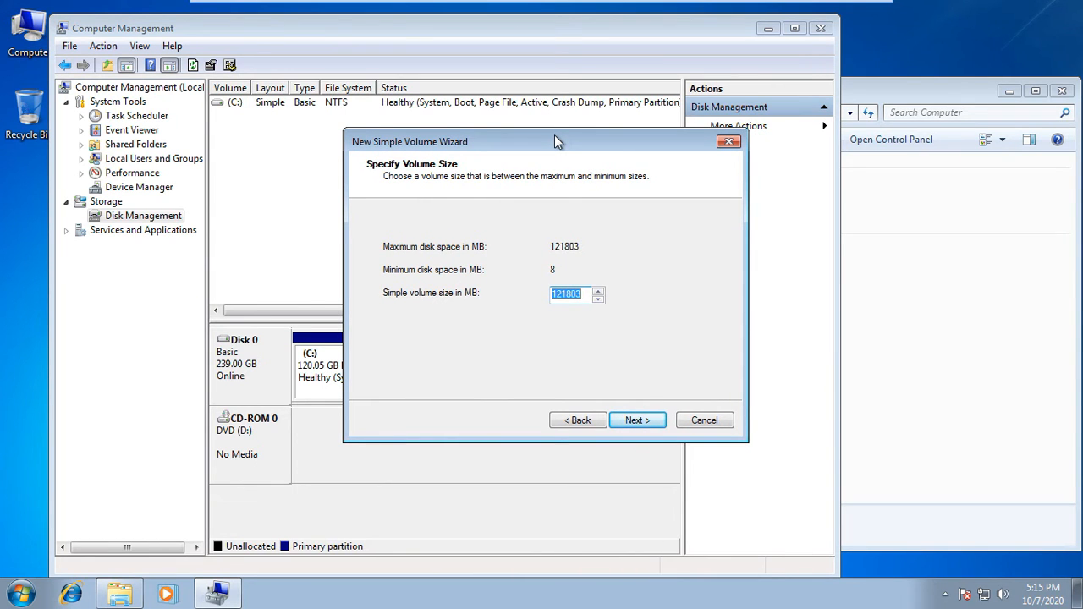
drag(555, 135, 542, 127)
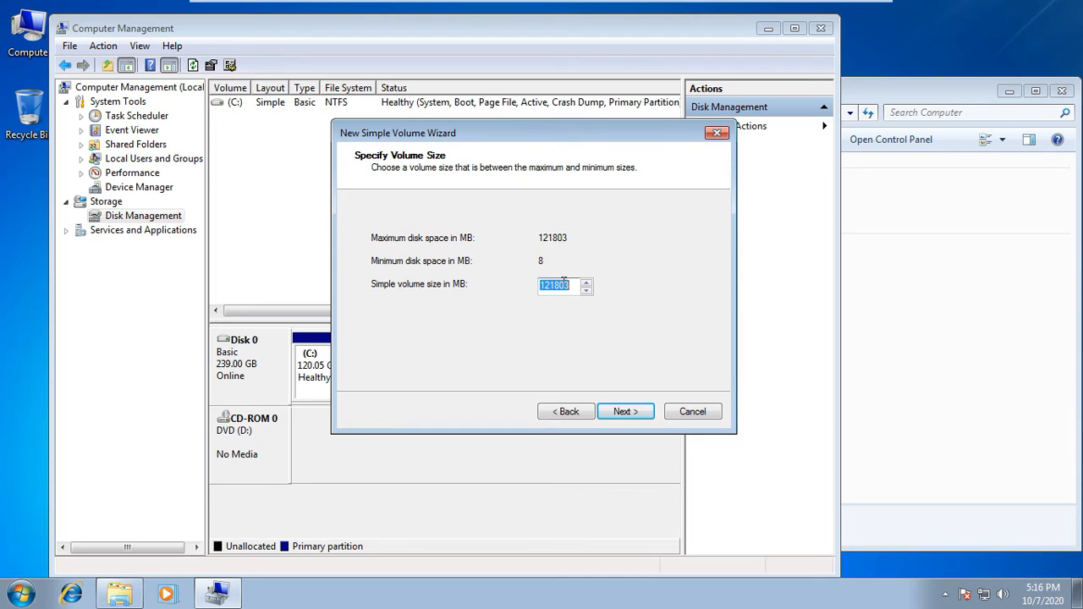
click(602, 417)
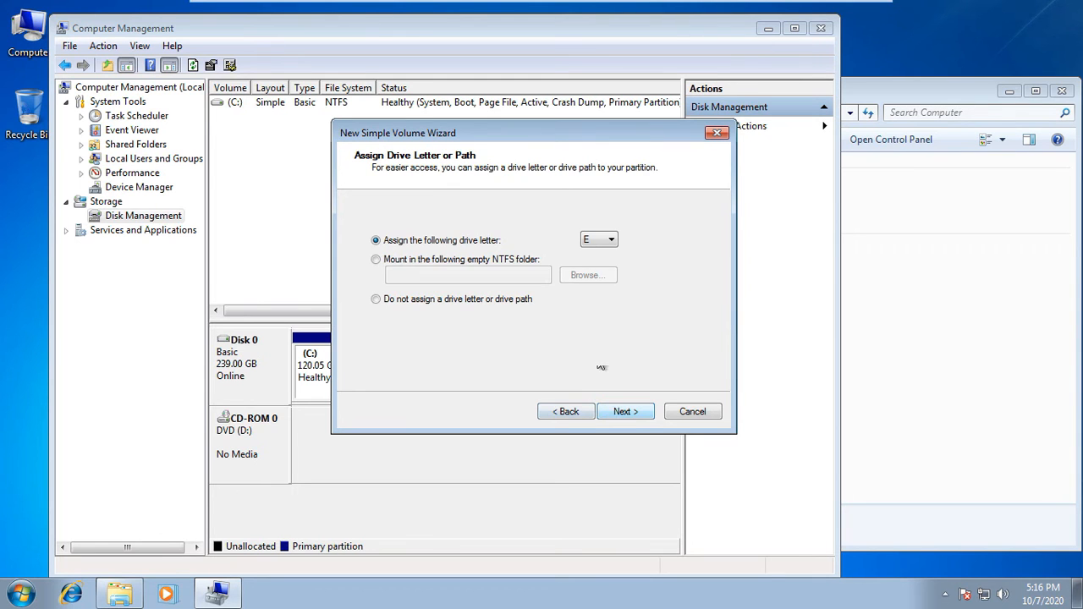
- Assign drive letter E and create the volume with an NTFS quick format, default allocation unit size and label New Volume
click(604, 242)
click(597, 276)
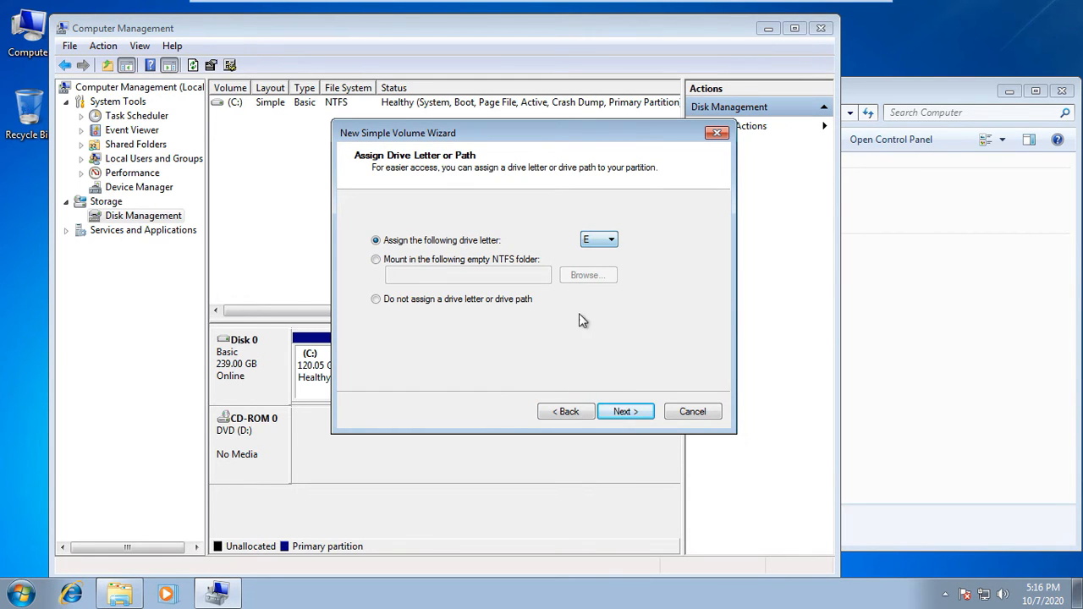
click(643, 415)
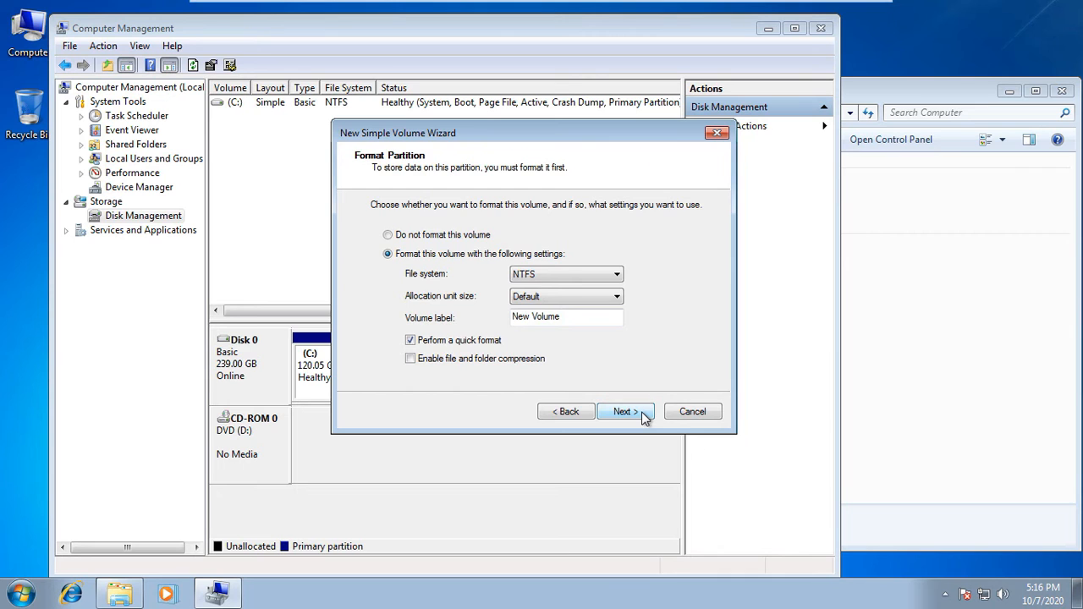
click(643, 414)
click(634, 412)
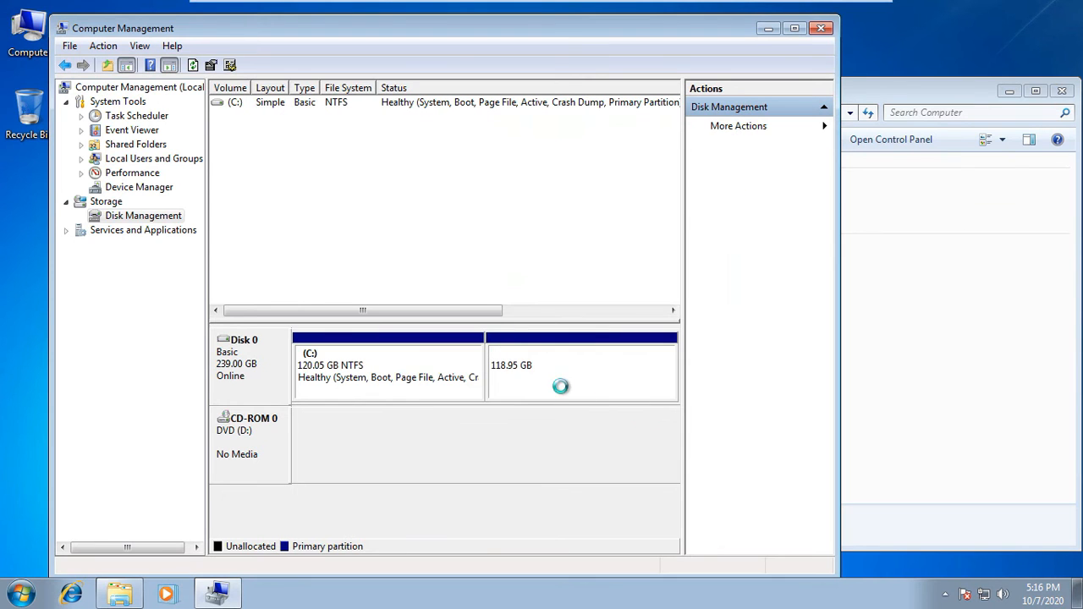
- Check New Volume (E:) and the DVD drive in the Computer window against the partitions in Disk Management
click(978, 428)
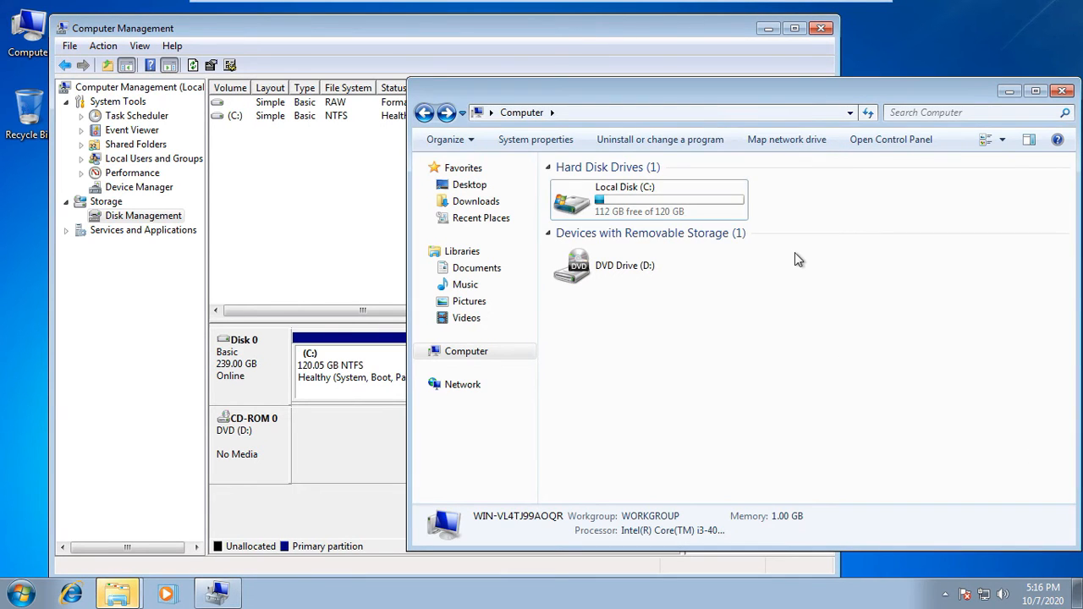
click(381, 213)
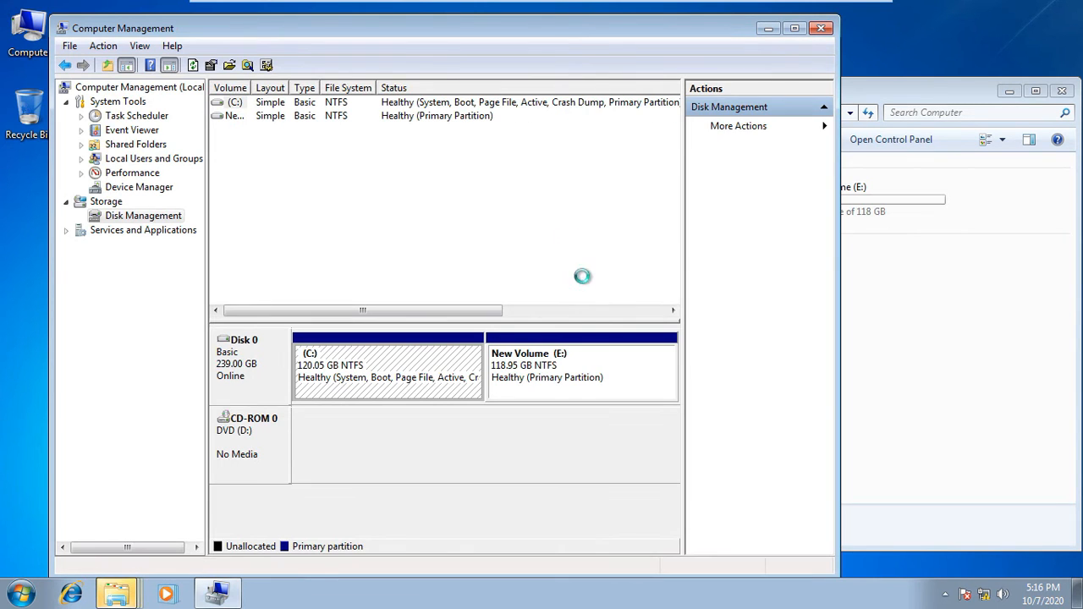
click(848, 386)
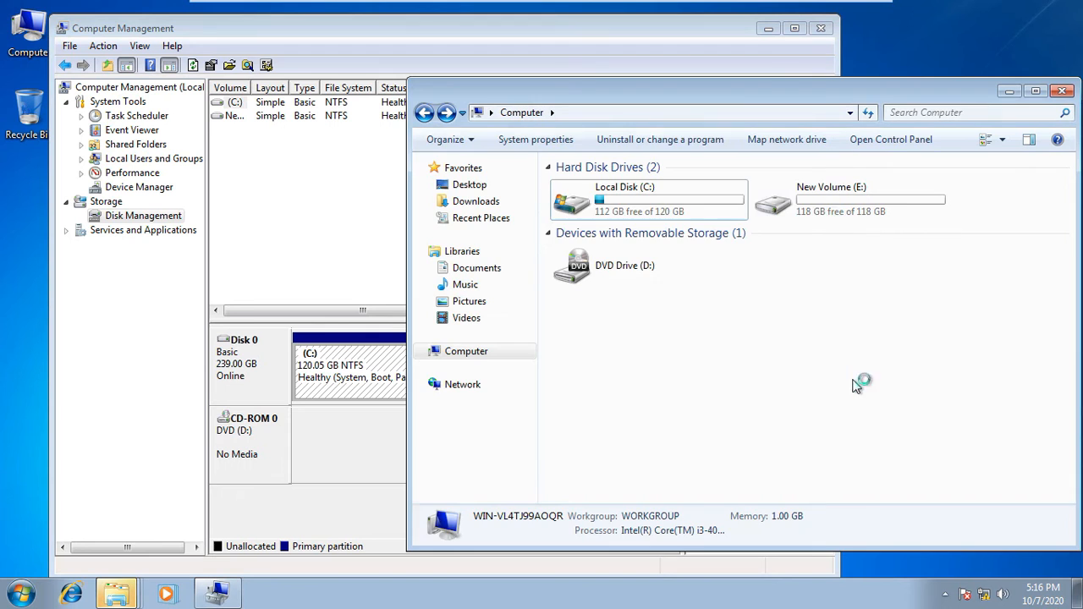
click(351, 220)
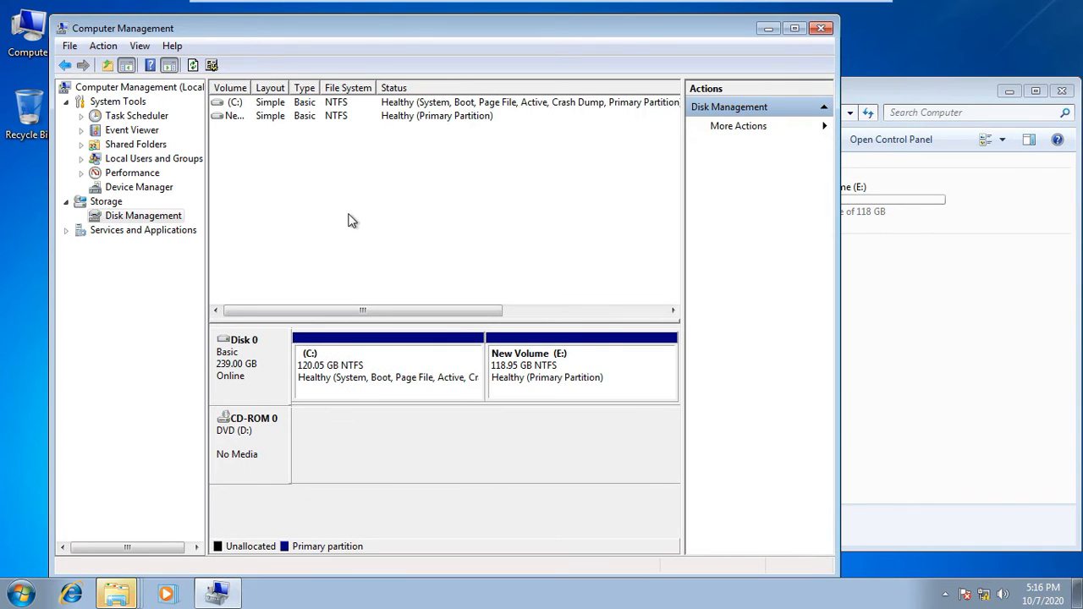
click(939, 420)
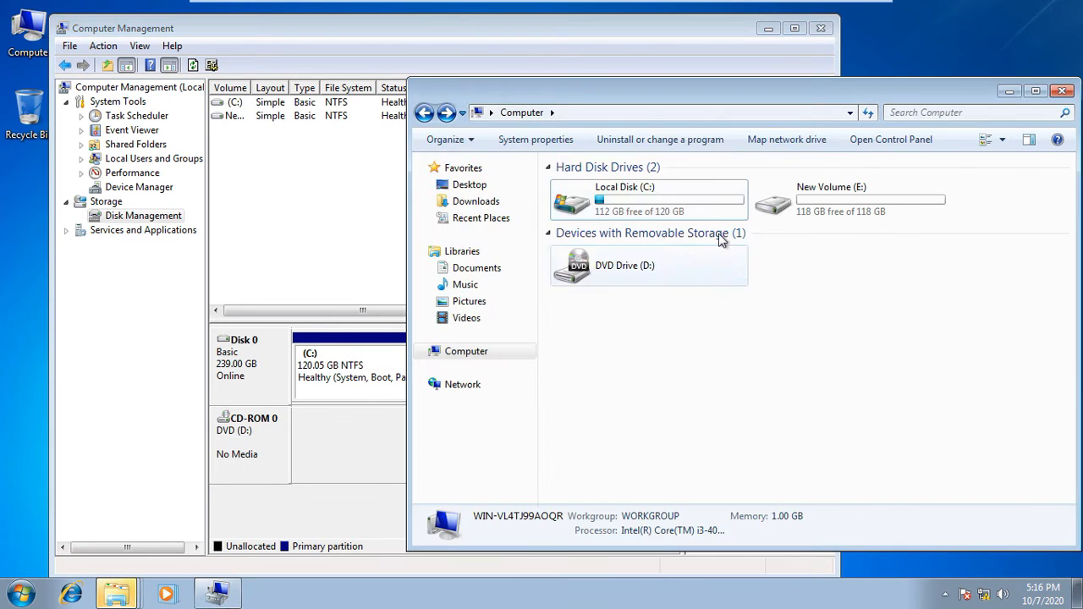
click(636, 269)
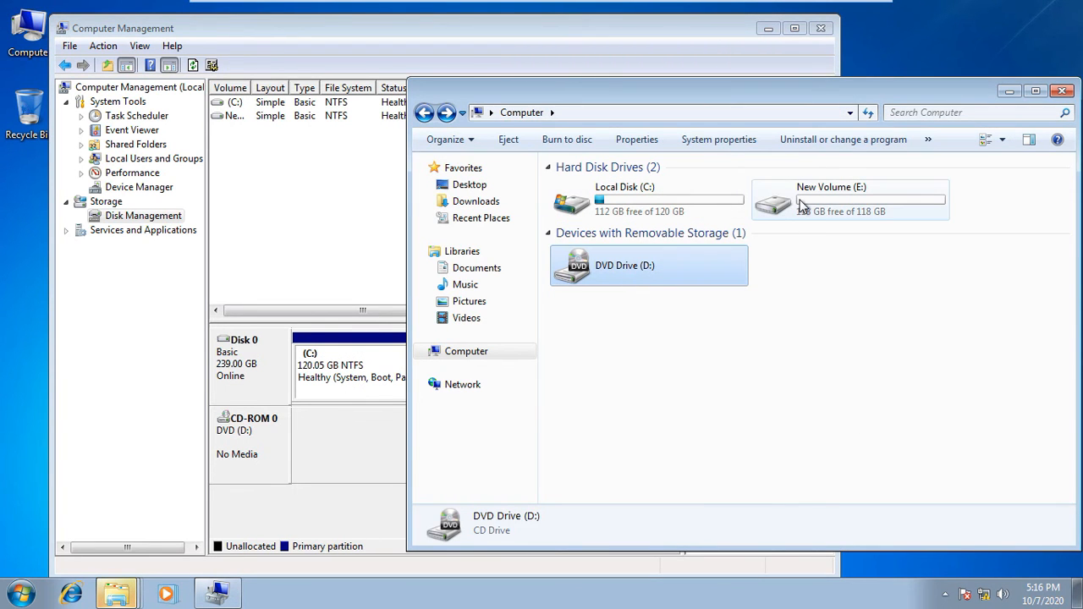
mouse_move(802, 206)
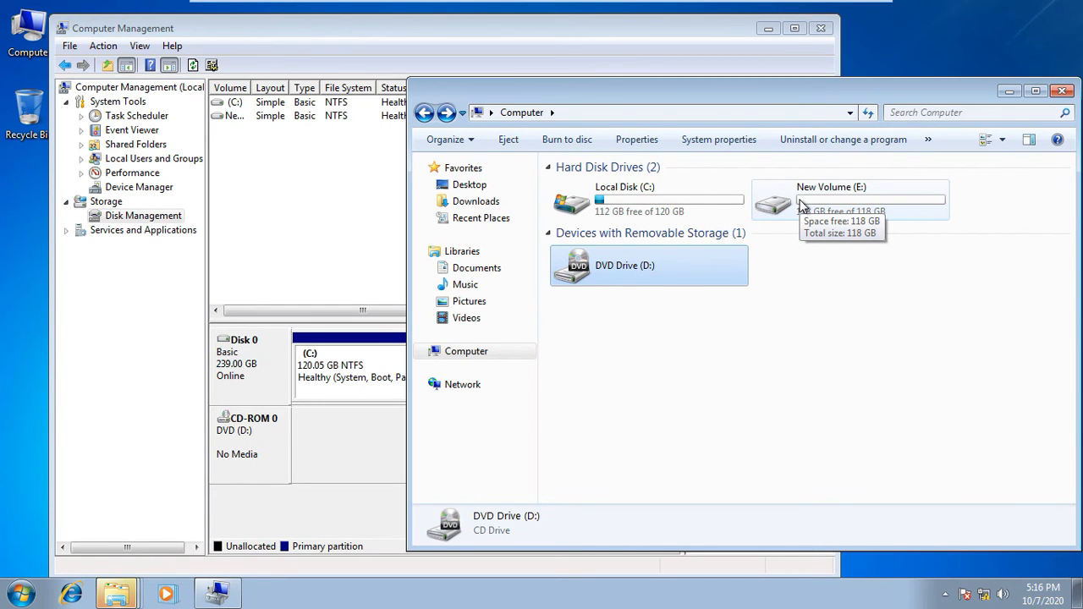
- Return to Disk Management and view the options available for New Volume (E:) on Disk 0
click(319, 204)
click(564, 378)
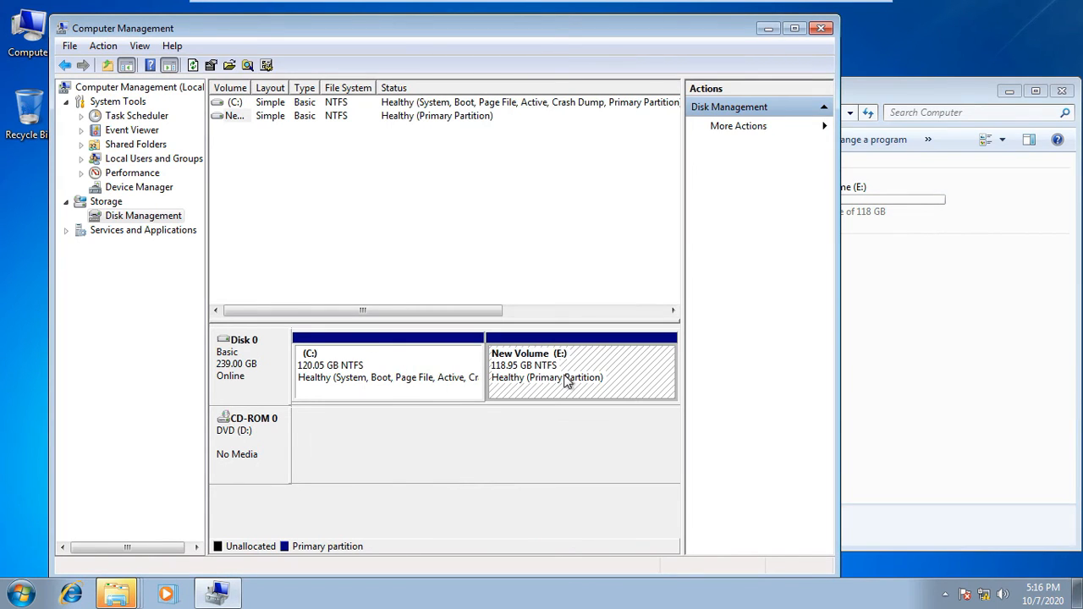
right_click(566, 381)
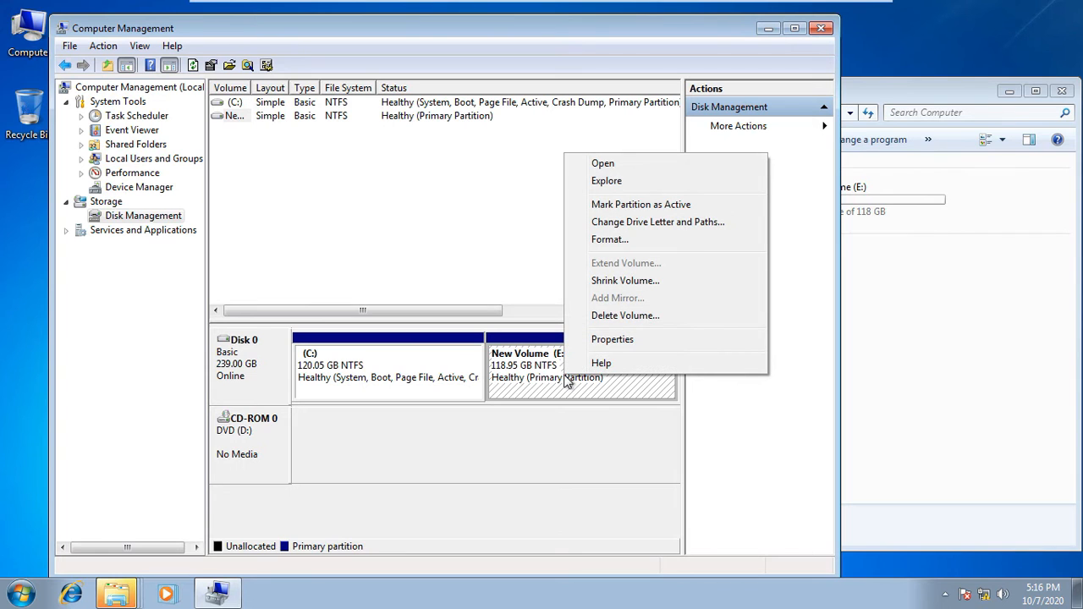
click(520, 241)
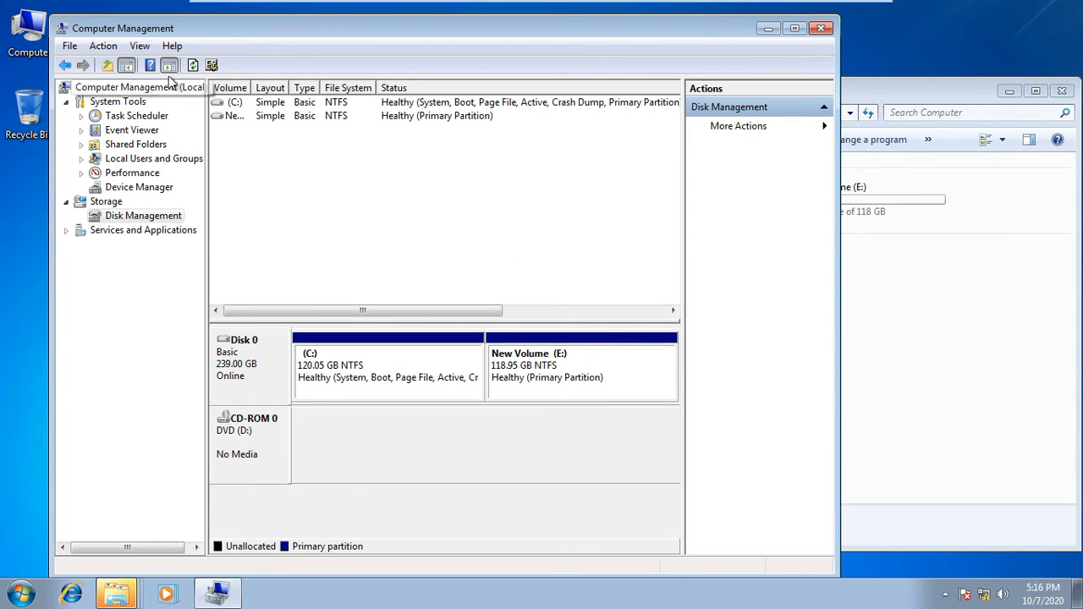
right_click(564, 364)
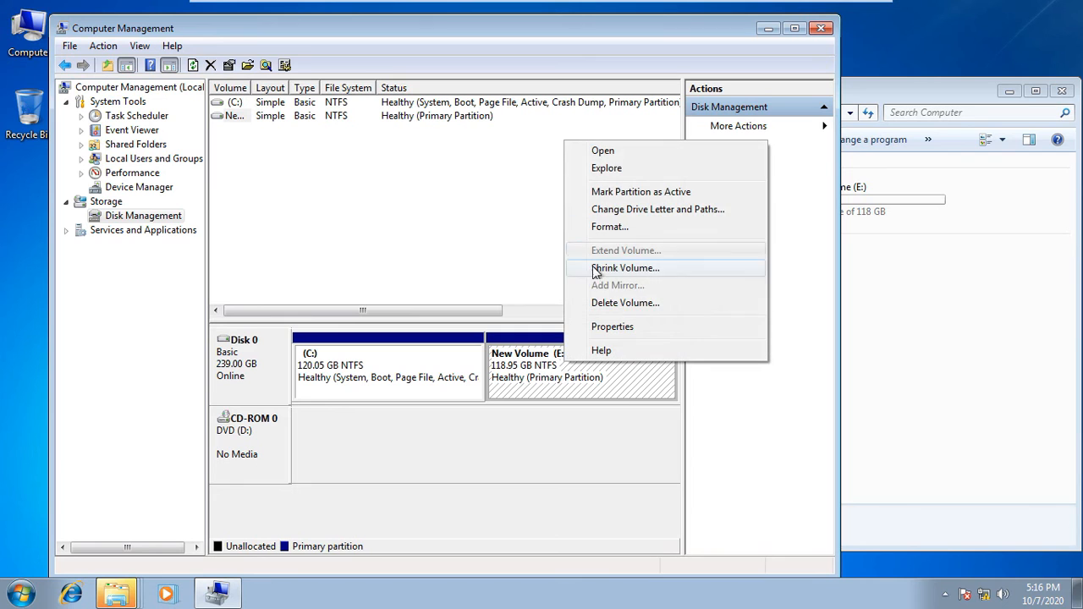
click(464, 240)
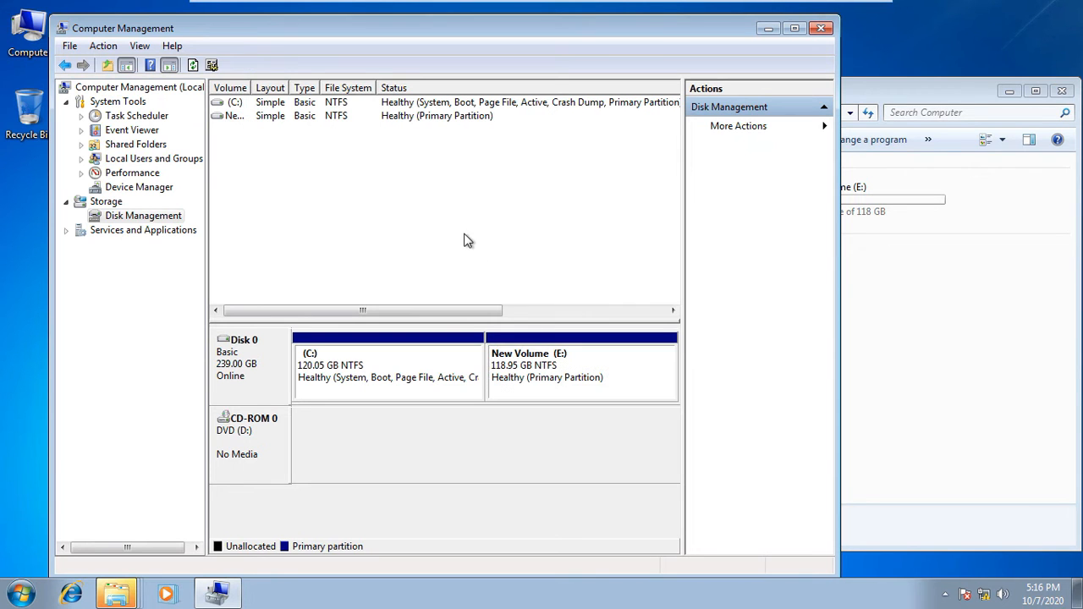
- Delete New Volume (E:) from Disk 0 and accept erasing its data
click(542, 363)
right_click(542, 366)
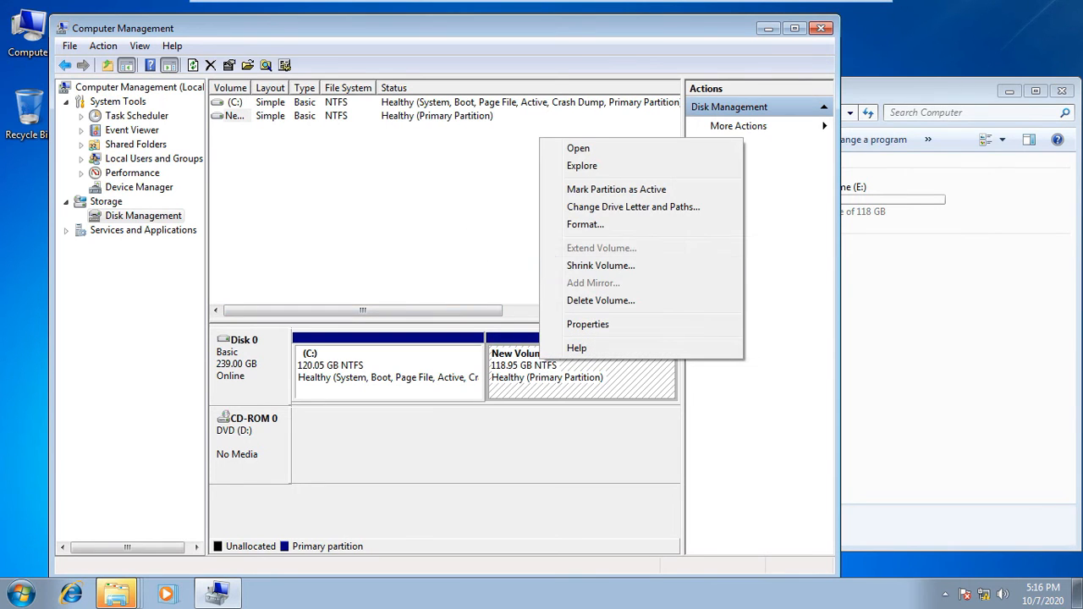
click(582, 301)
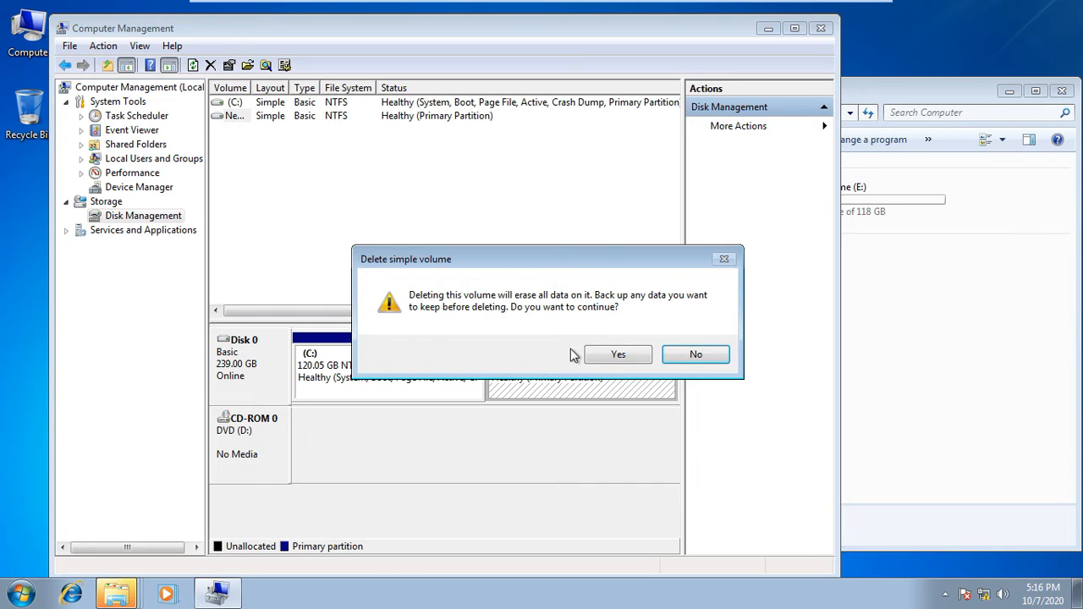
click(616, 362)
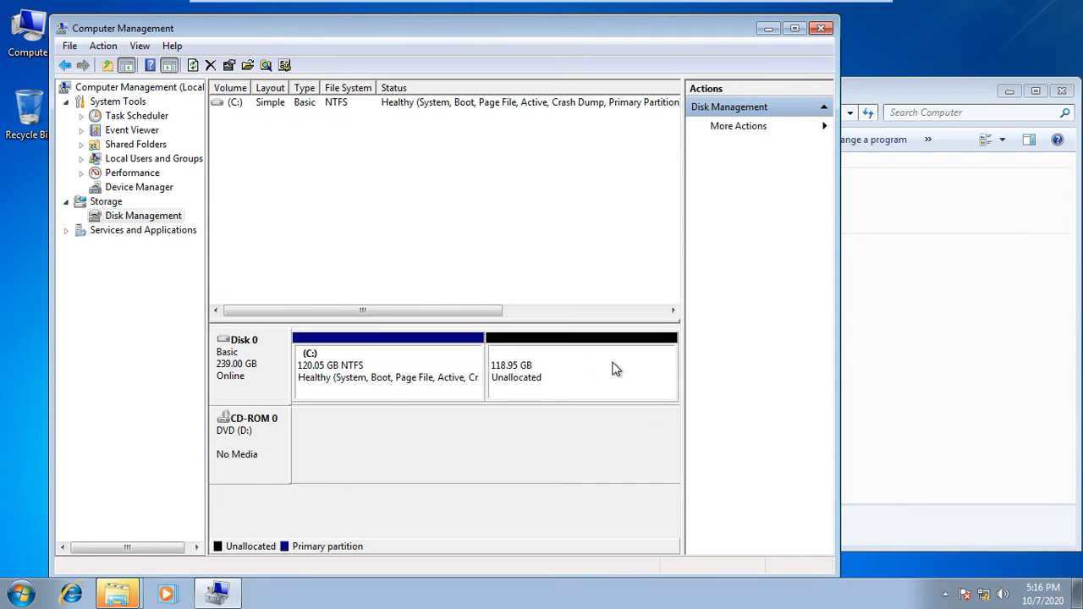
- Start a new simple volume in Disk 0's unallocated space, check the drives in the Computer window, and proceed to the volume size settings
right_click(569, 370)
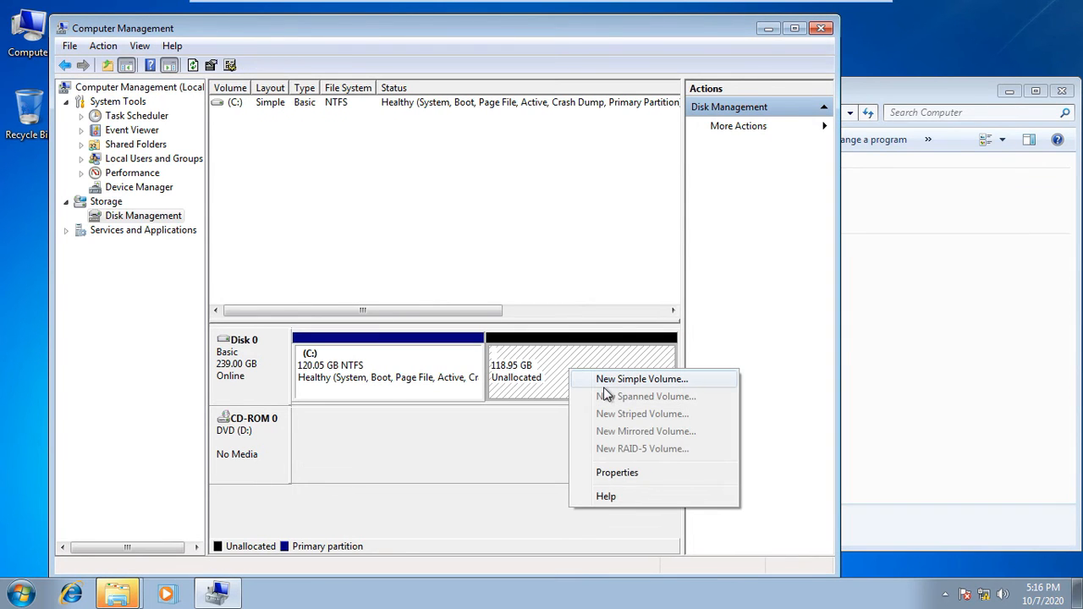
click(605, 380)
click(884, 398)
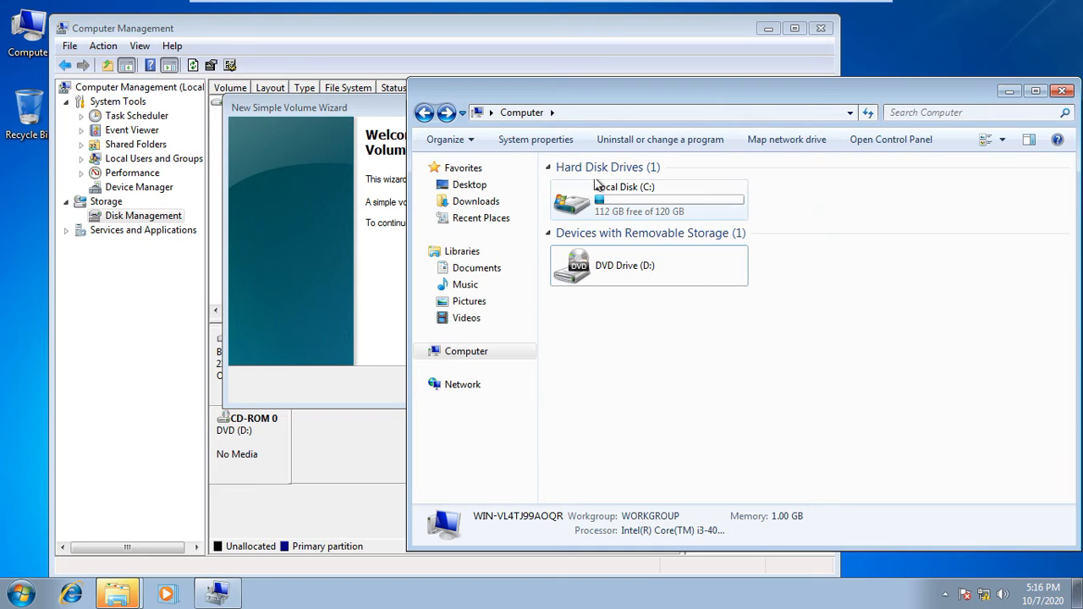
click(338, 184)
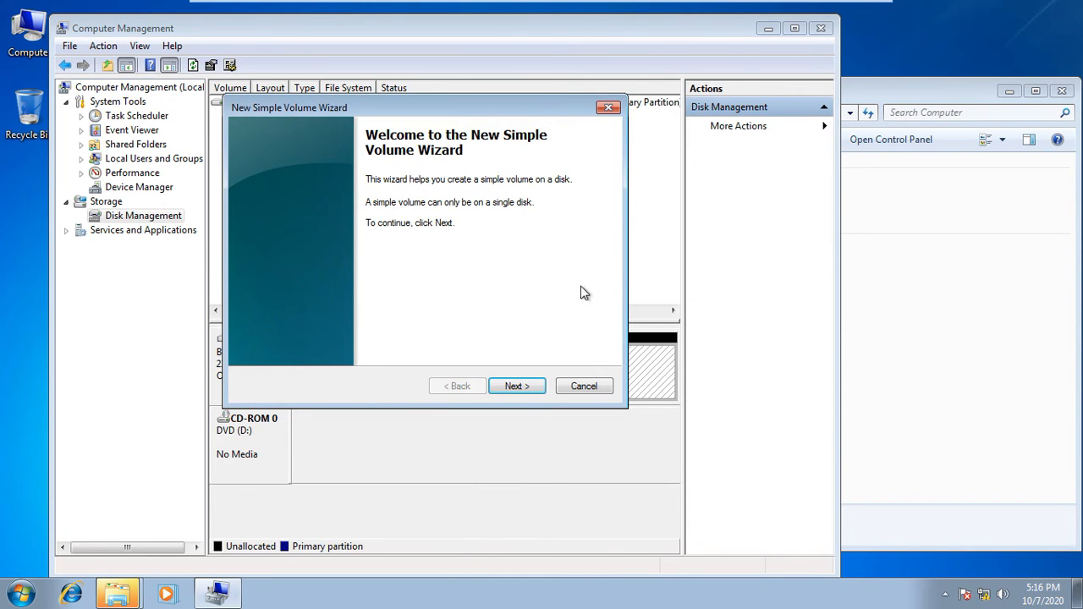
click(532, 385)
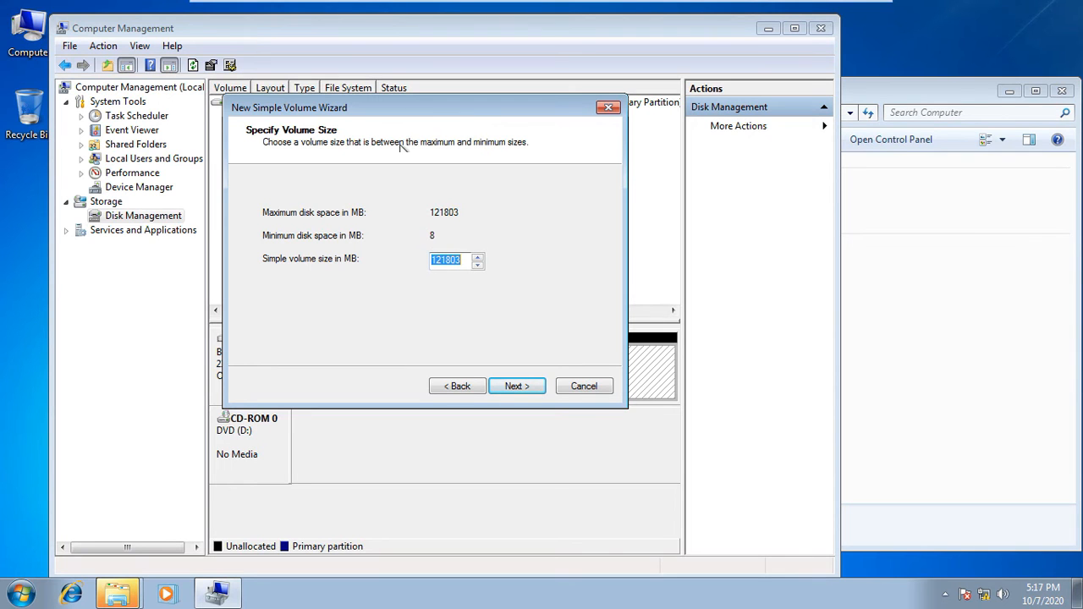
drag(427, 115, 504, 107)
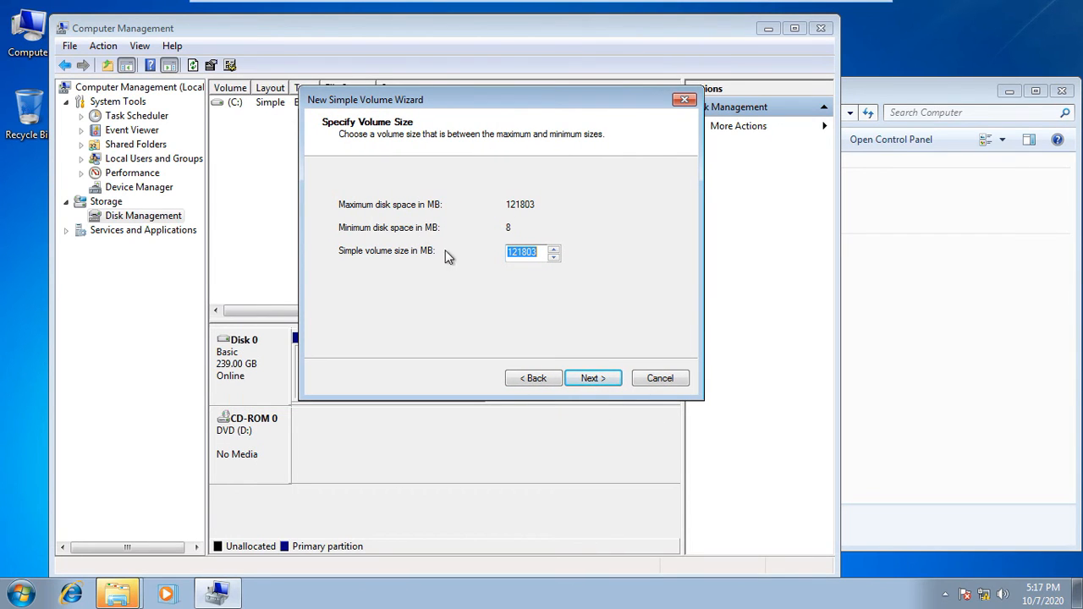
- Open Calculator and multiply 25 by 1024 to convert 25 GB to megabytes, keeping the wizard's size field in view
click(31, 595)
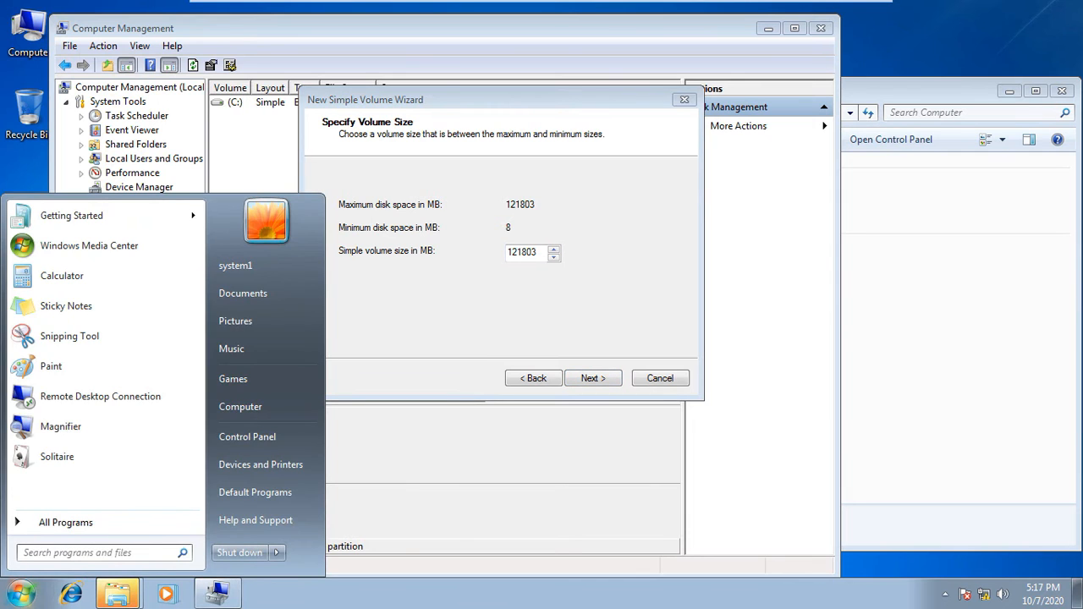
click(98, 281)
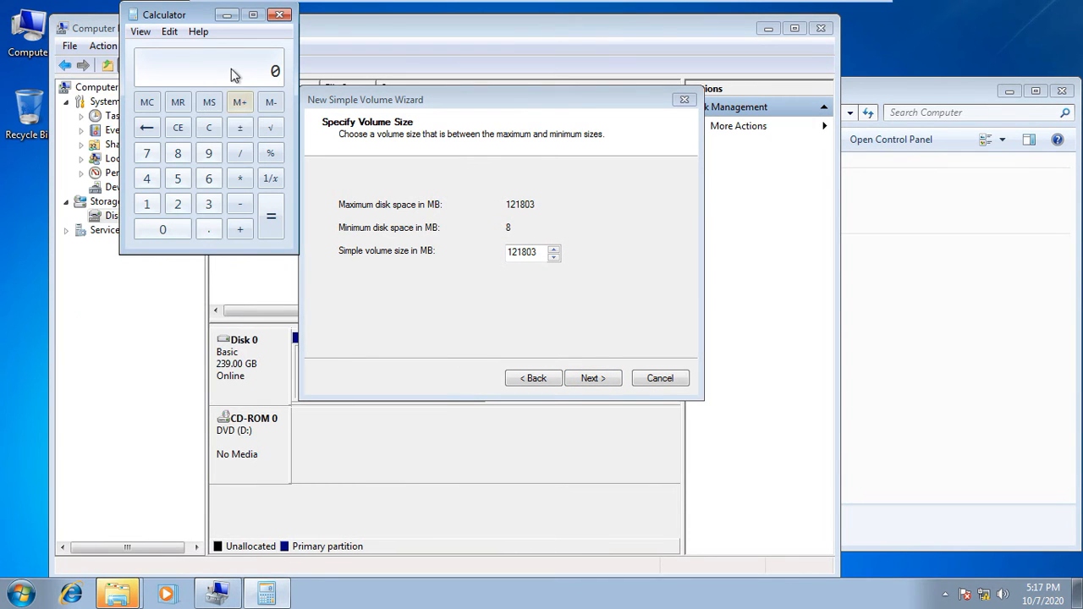
drag(198, 26, 415, 176)
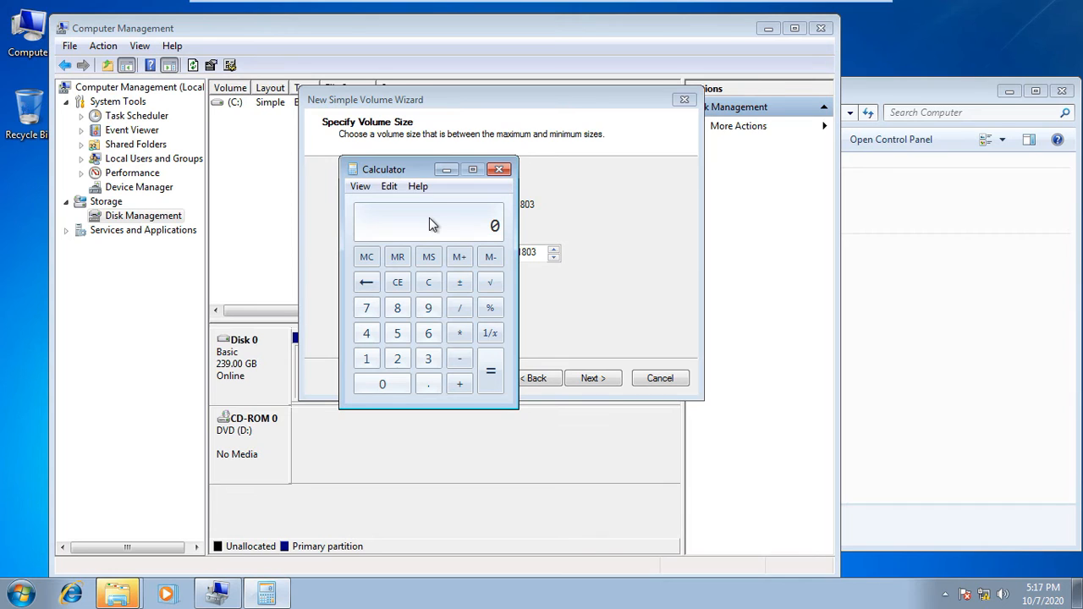
text(25 * 1024)
click(490, 363)
drag(402, 175, 111, 168)
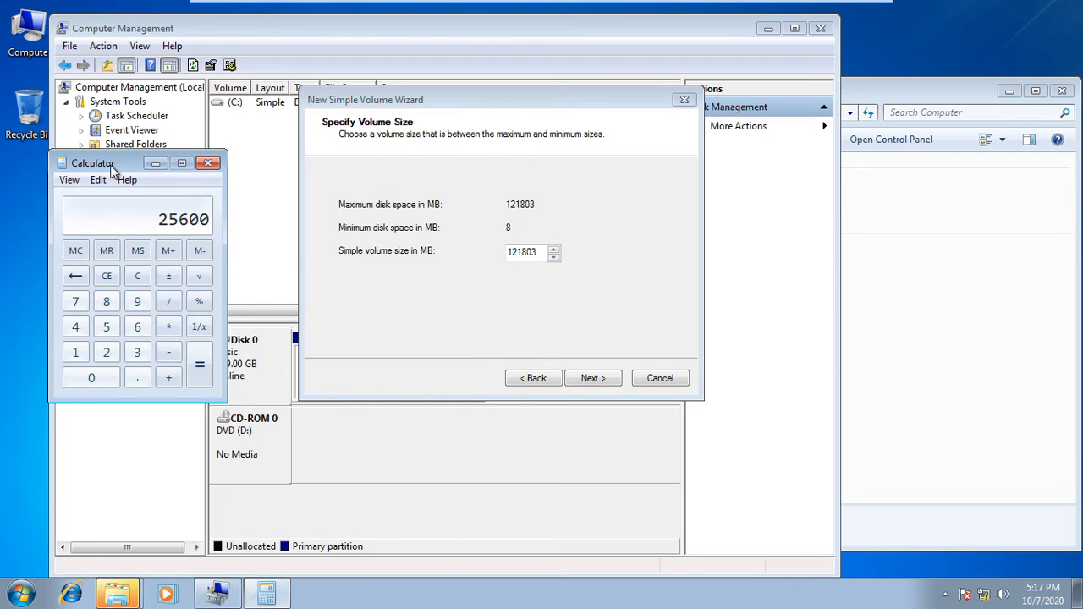
- Create the volume at 25600 MB as drive E, NTFS quick format, label New Volume, and check it in the Computer window
click(530, 251)
drag(532, 251, 477, 255)
text(256)
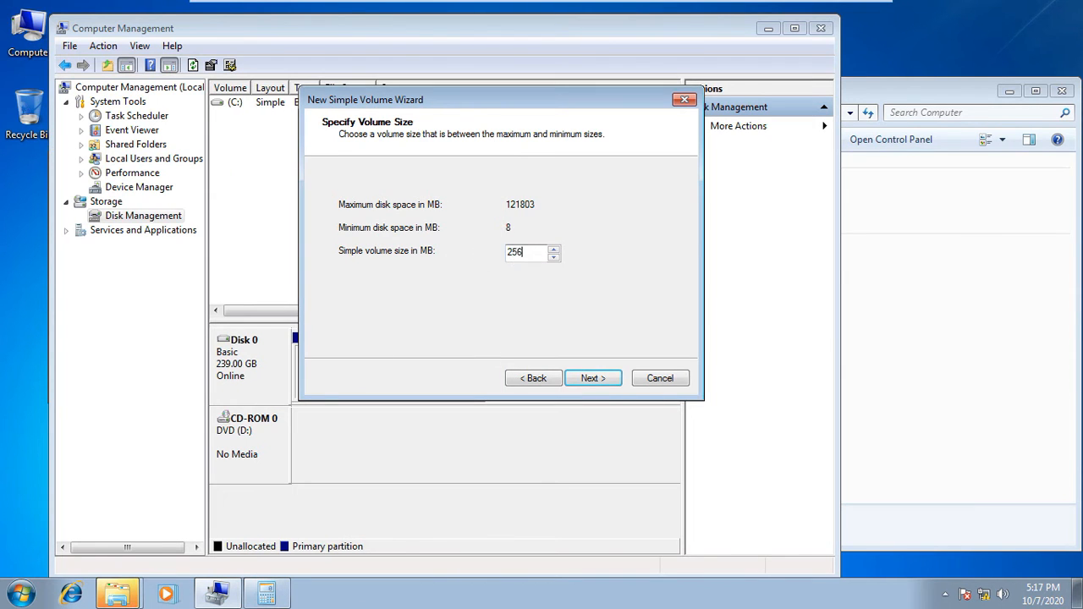
text(00)
click(604, 377)
click(603, 377)
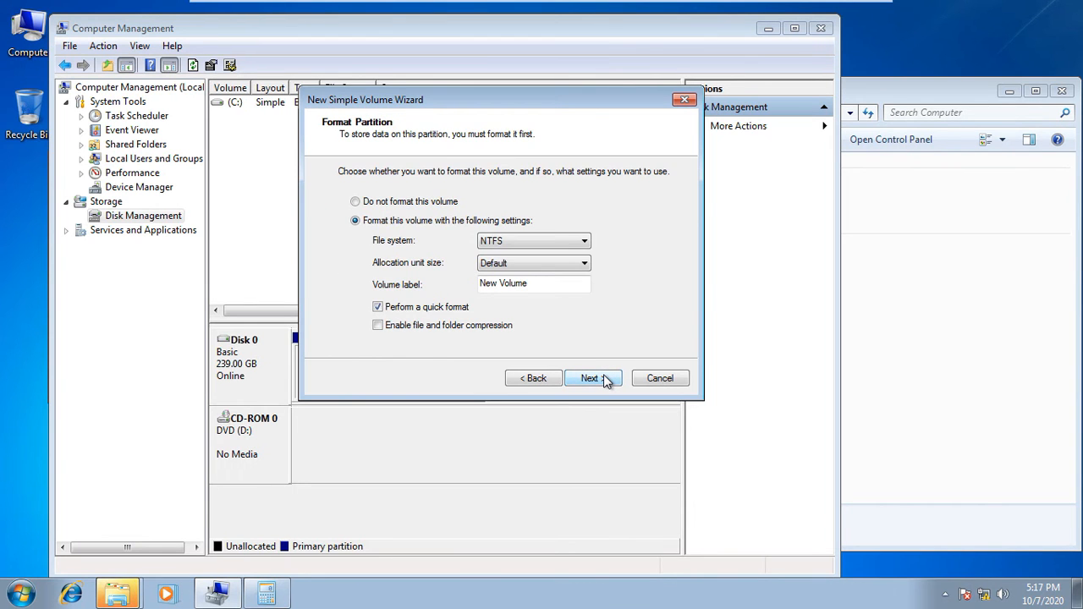
click(603, 378)
click(603, 378)
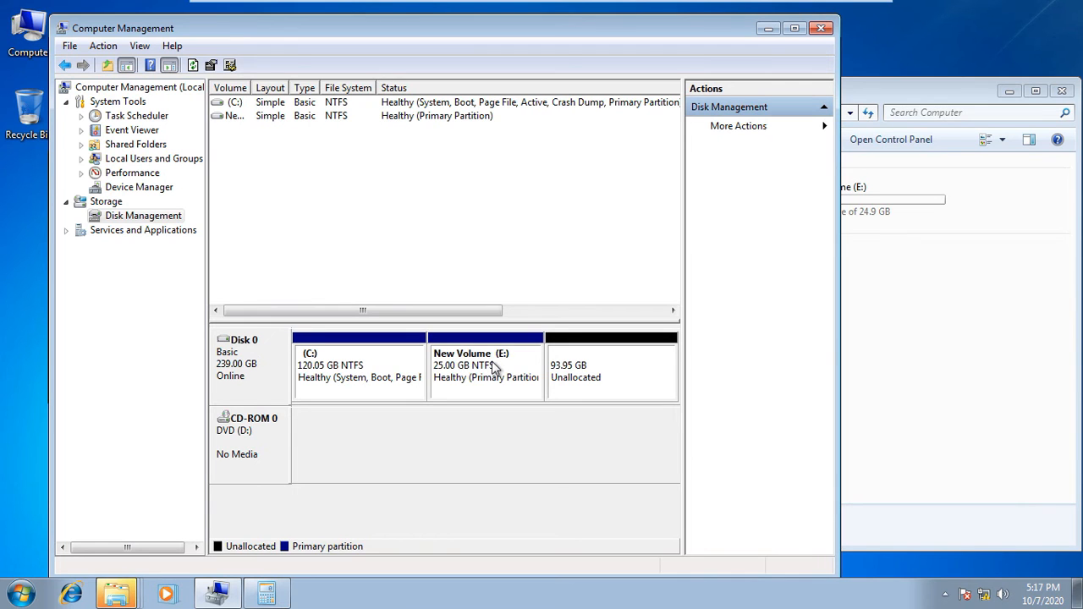
click(920, 447)
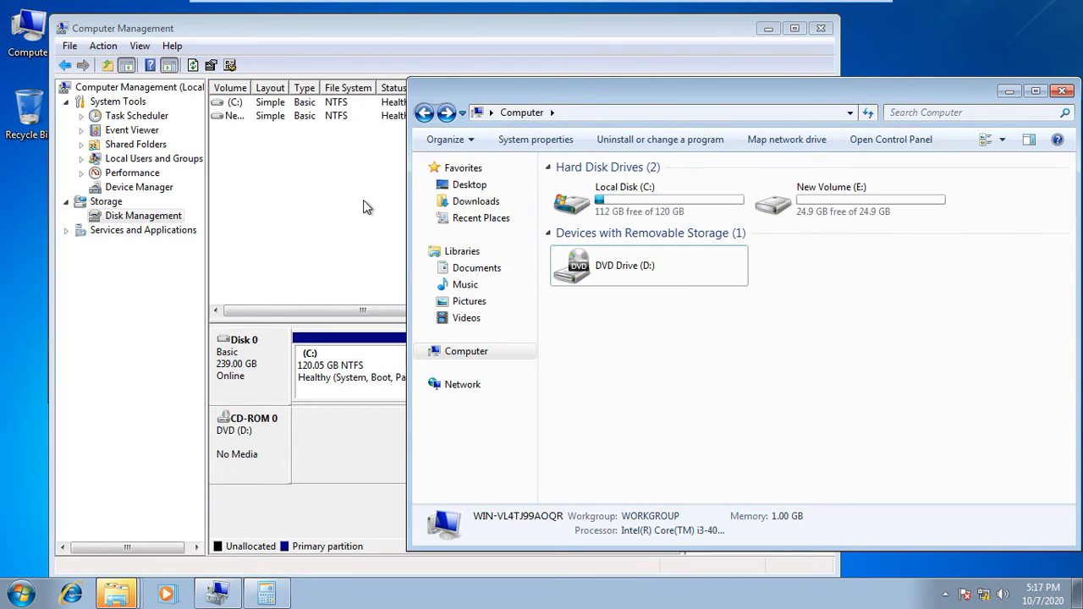
- Start another simple volume in Disk 0's remaining unallocated space and set its size to 25600 MB
click(365, 208)
click(589, 372)
right_click(589, 372)
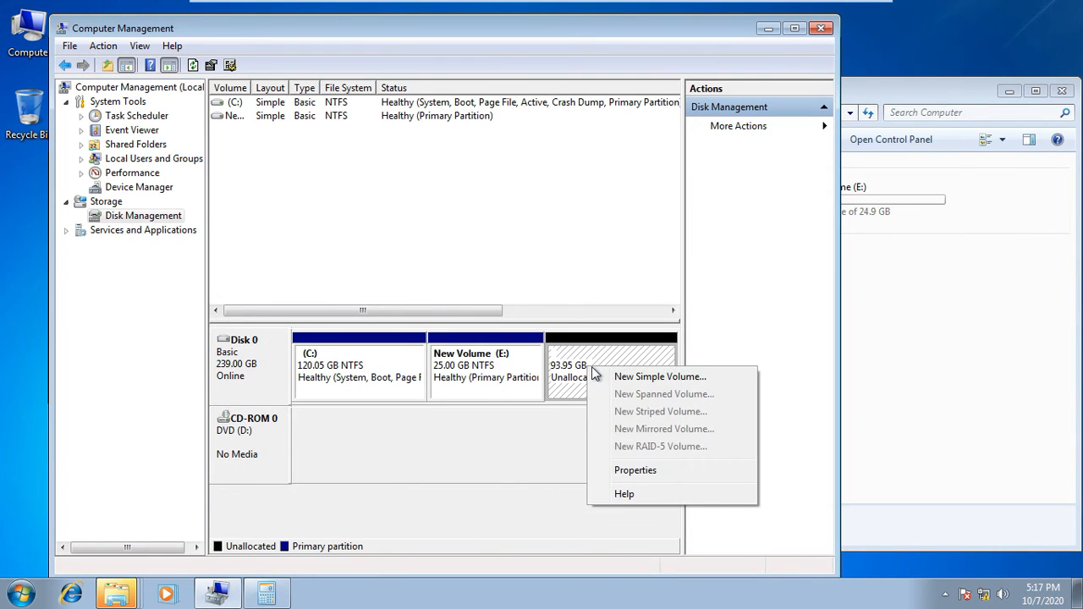
click(620, 376)
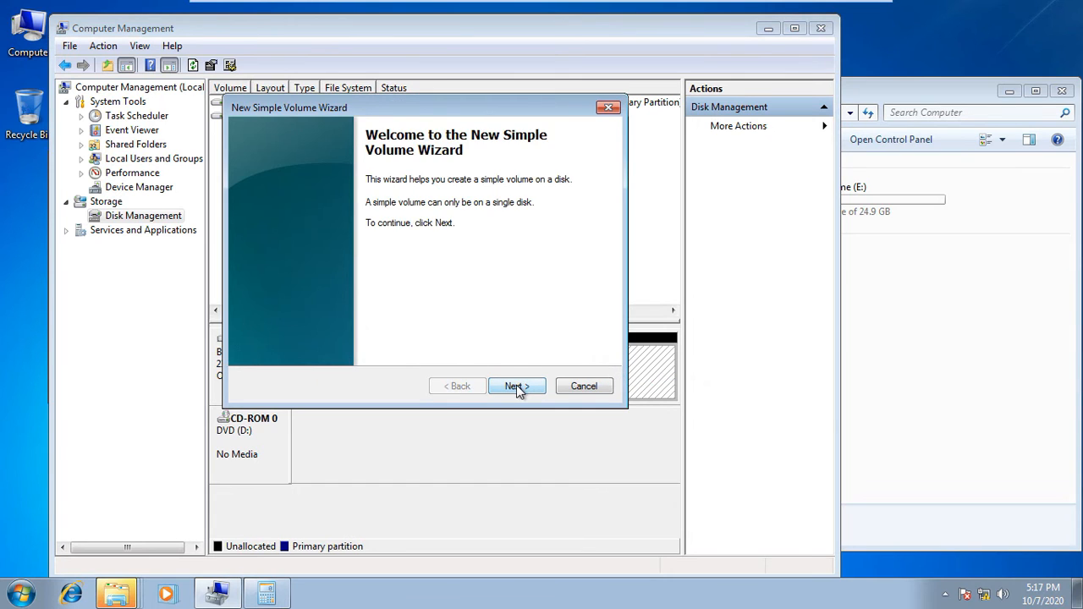
click(516, 385)
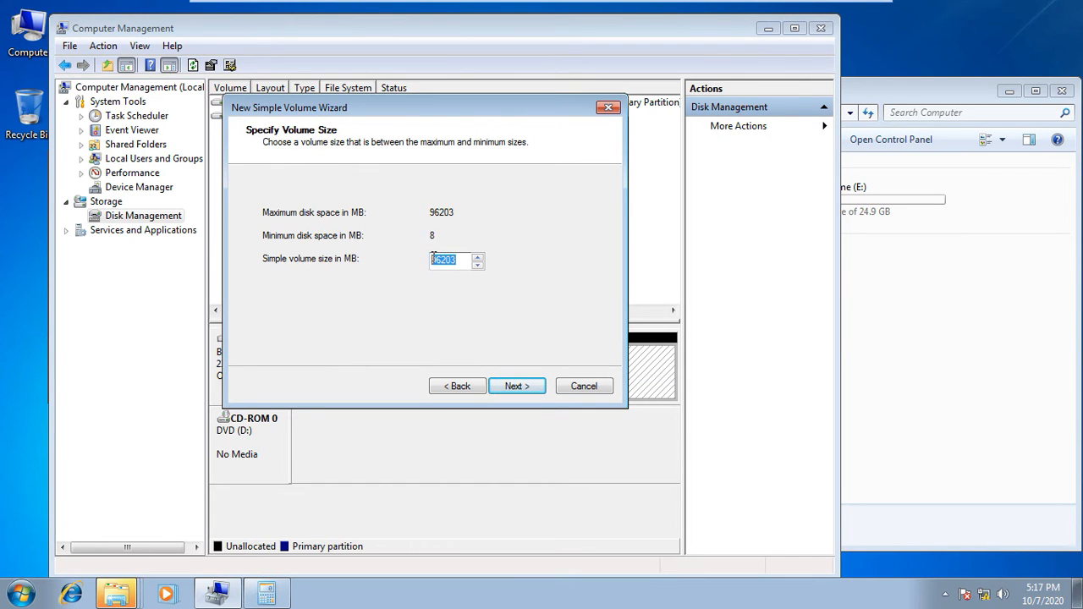
key(BackSpace)
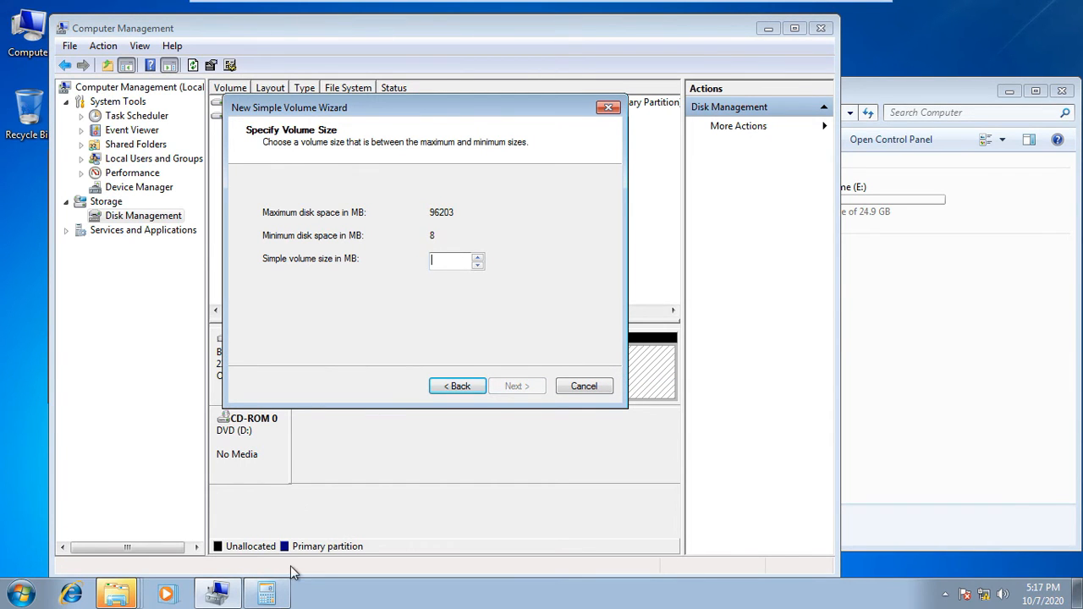
click(267, 594)
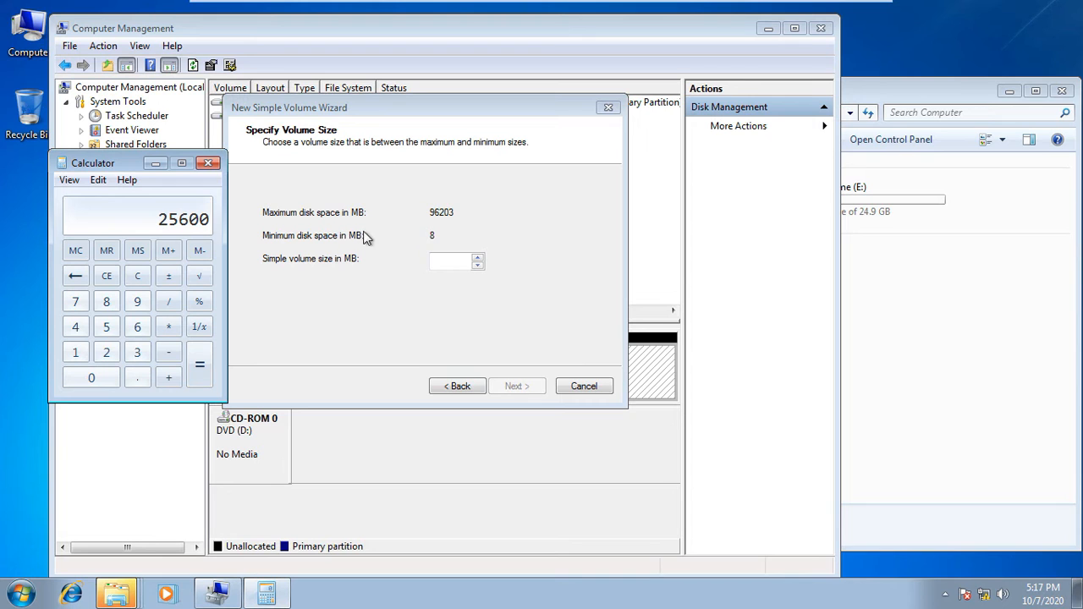
click(455, 263)
text(25600)
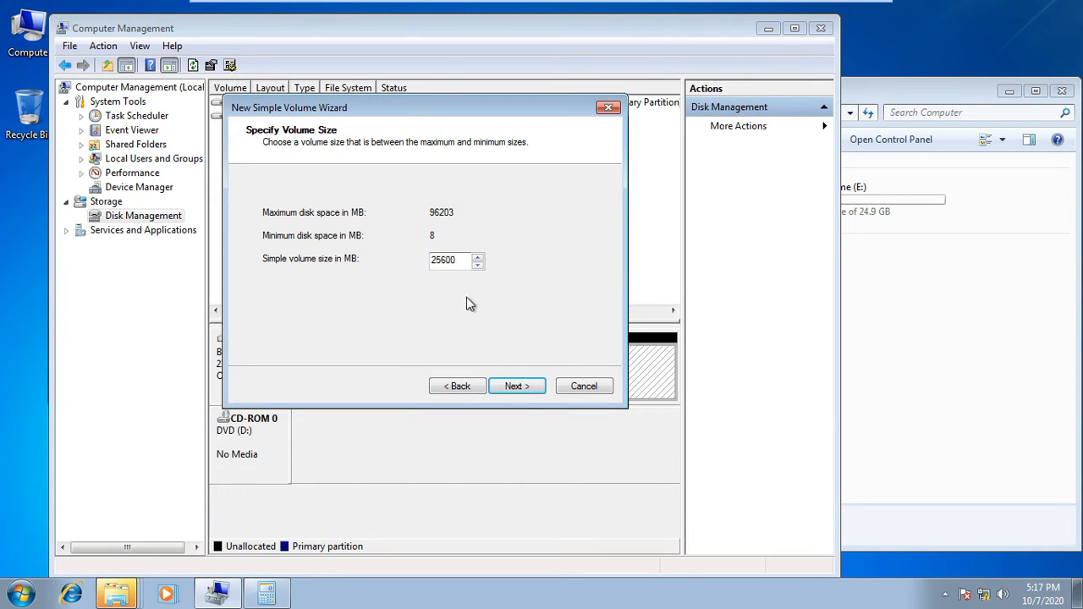
click(525, 389)
- Create the second volume as drive F with the default format settings and check it in the Computer window
click(524, 389)
click(525, 389)
click(525, 389)
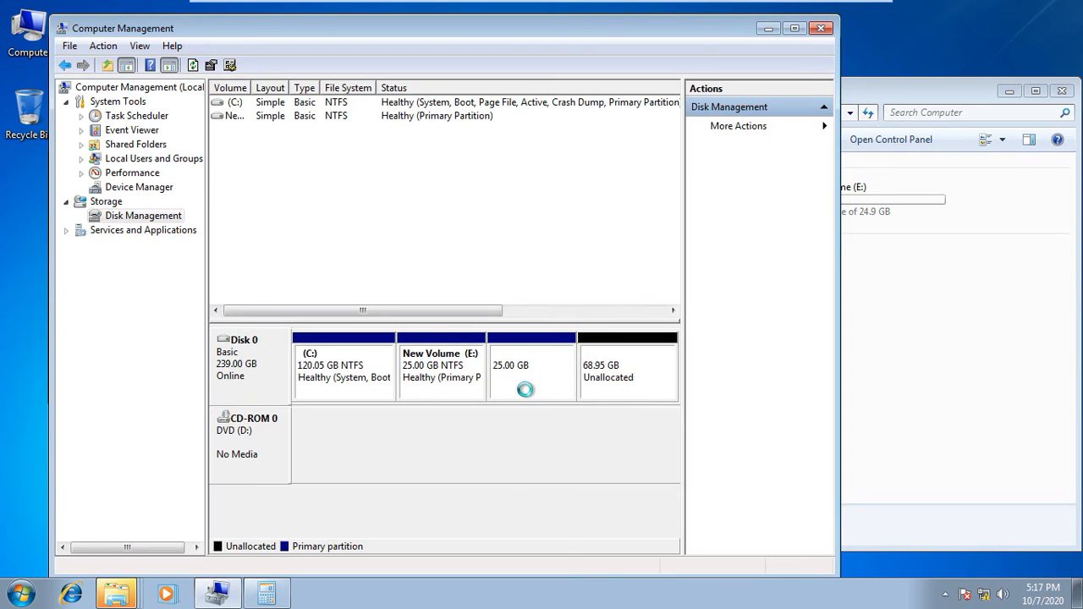
click(991, 415)
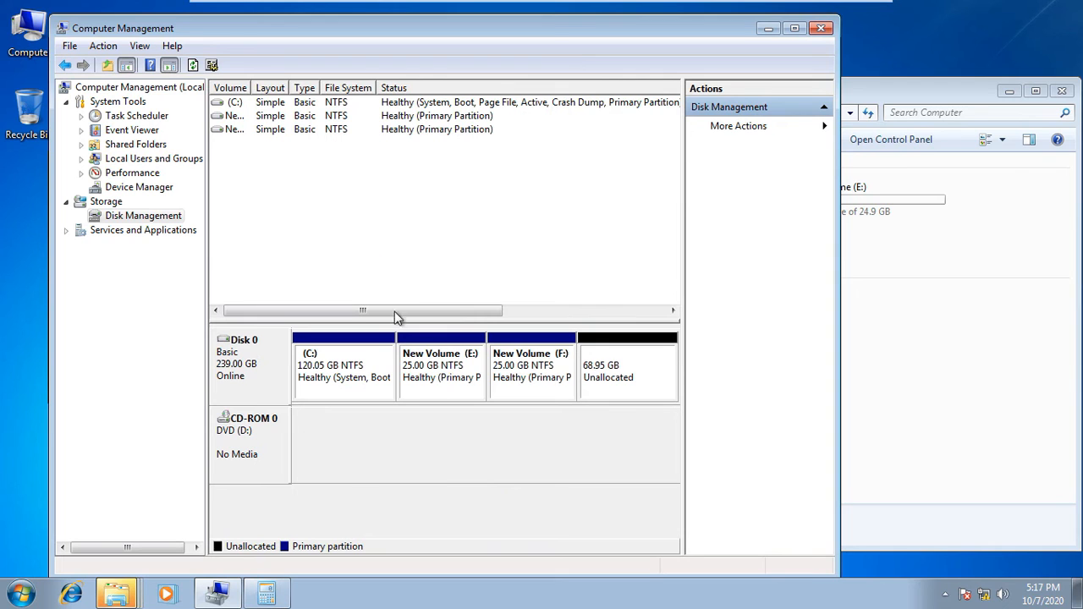
click(933, 401)
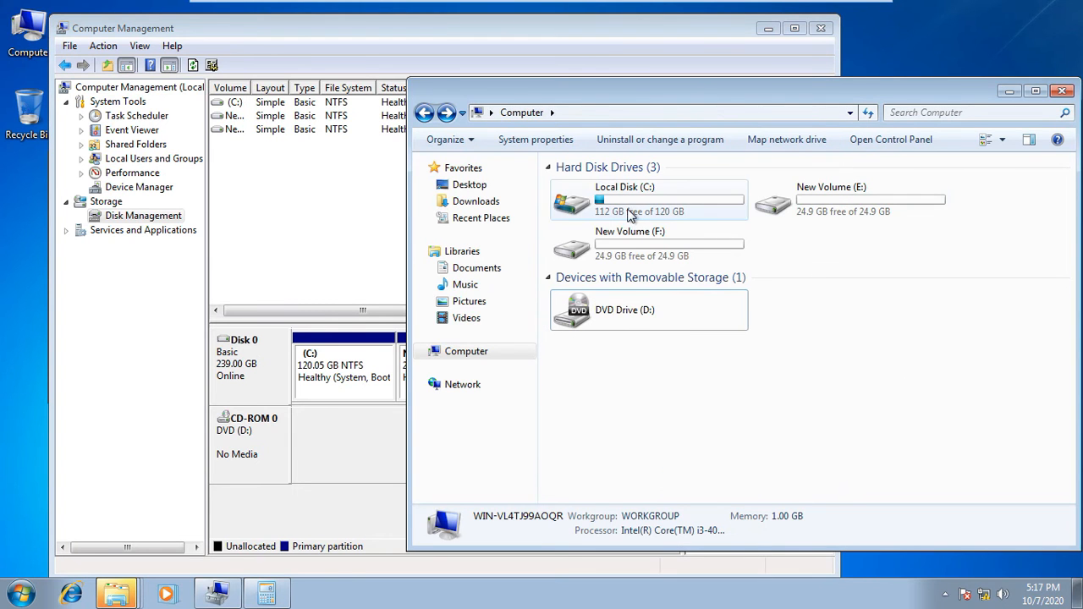
- Start a third simple volume in the unallocated space after New Volume (F:) and set its size to 25600 MB
click(393, 214)
right_click(594, 372)
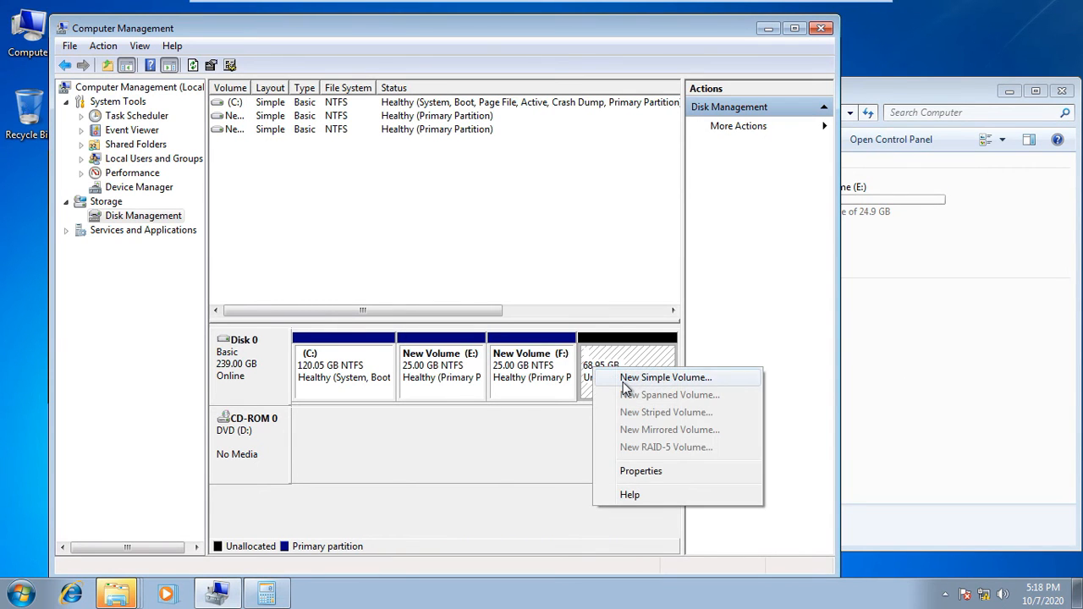
click(623, 381)
click(511, 385)
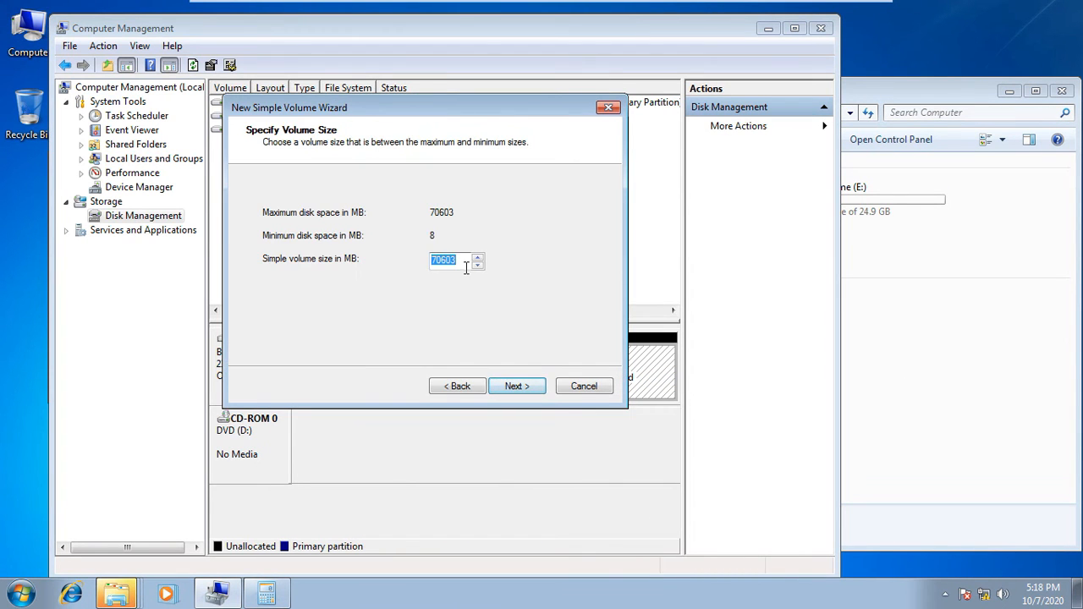
text(25600)
click(528, 386)
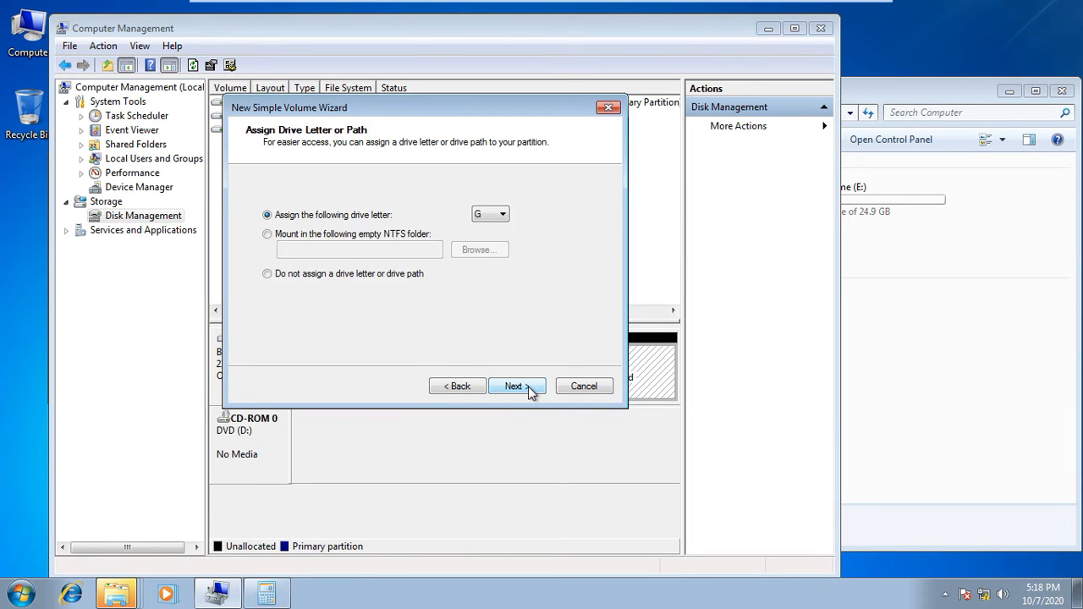
- Create the third volume as drive G with the default format settings and check it in the Computer window
click(528, 386)
click(528, 386)
click(528, 386)
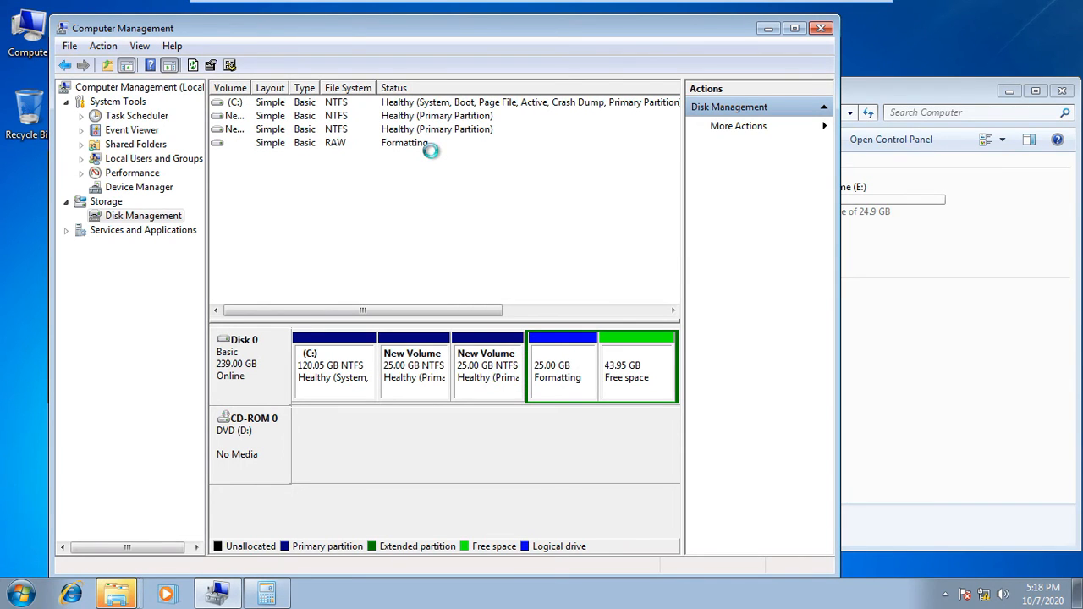
click(955, 370)
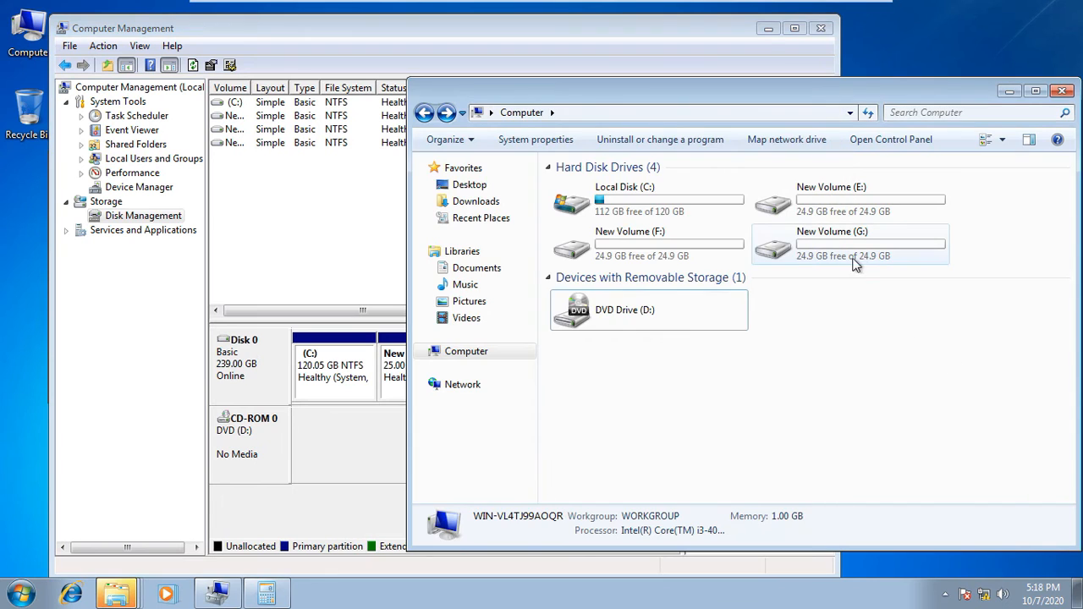
- Examine the C: drive and new volumes on Disk 0 in Disk Management, comparing their partition types with the legend
click(315, 236)
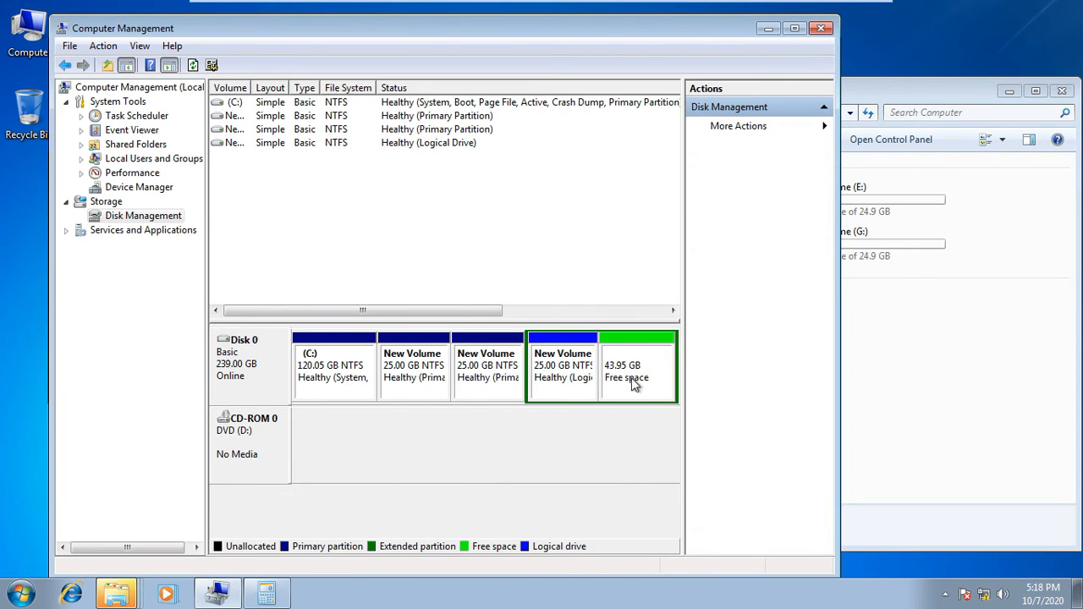
right_click(630, 379)
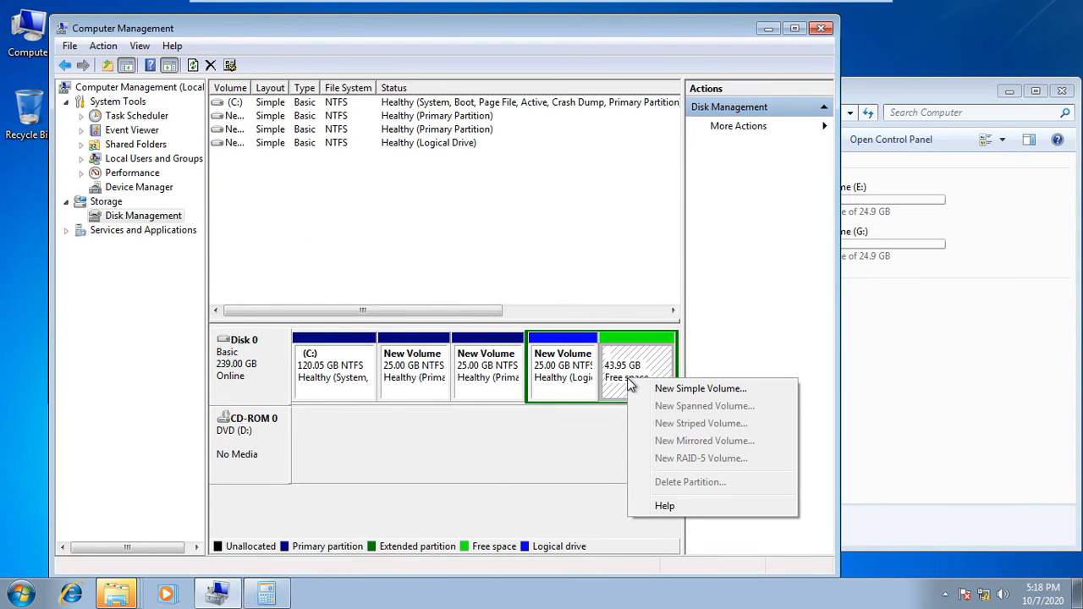
click(332, 381)
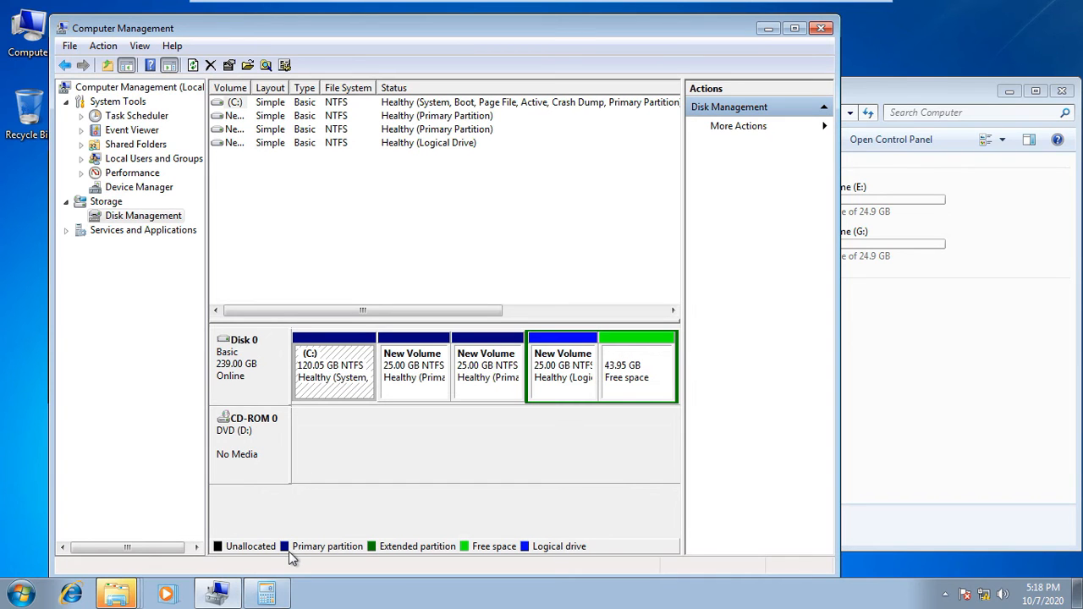
click(403, 389)
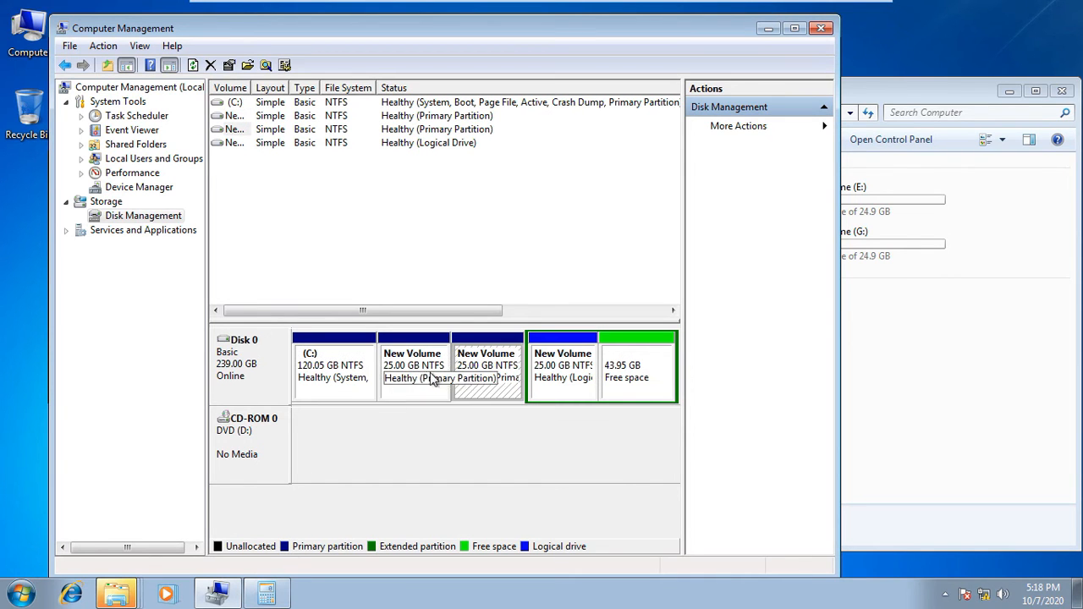
click(494, 381)
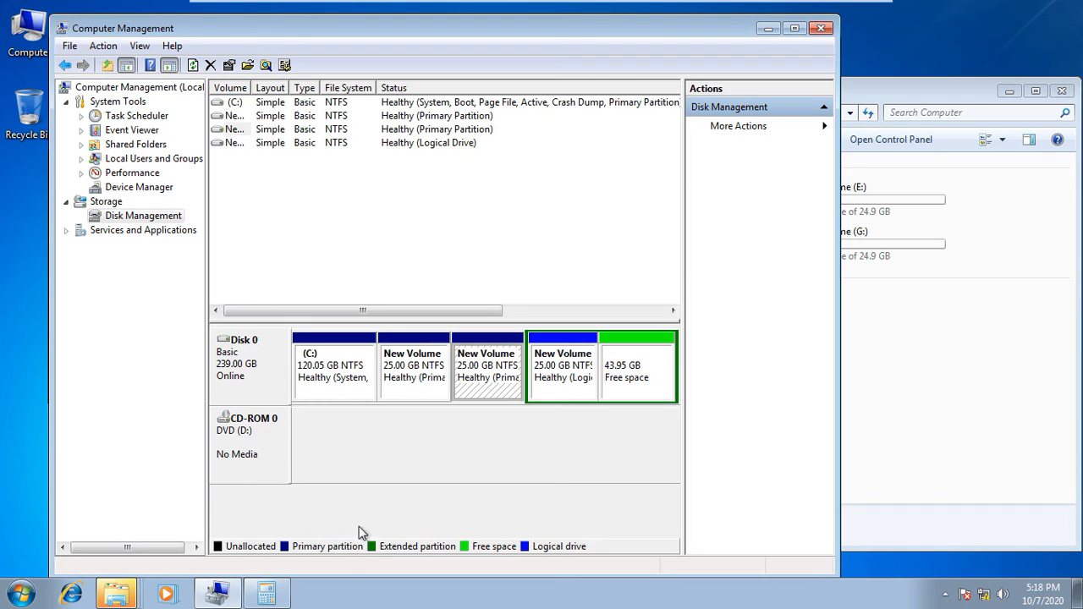
click(562, 381)
click(483, 374)
click(415, 372)
click(347, 365)
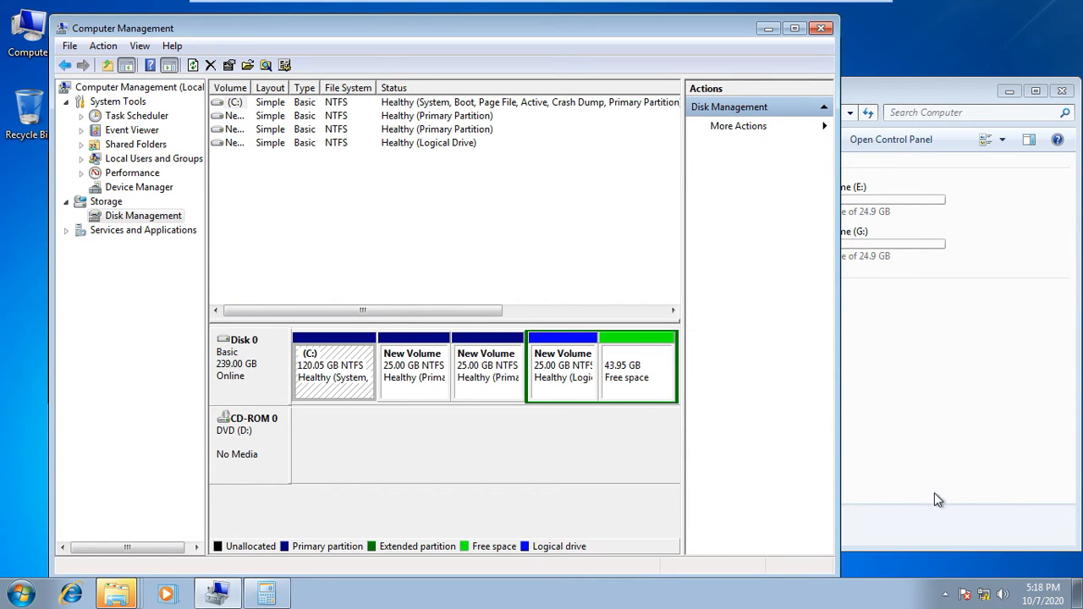
- Review CD-ROM 0 and each Disk 0 partition in turn, from C: through the logical drive to the free space
click(243, 437)
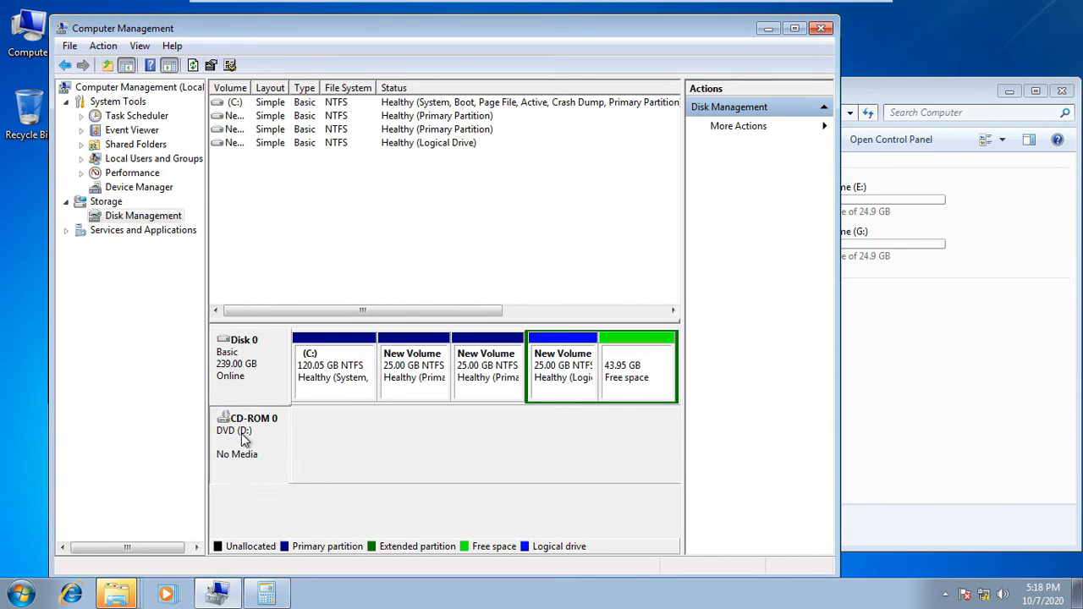
click(313, 369)
click(410, 381)
click(476, 372)
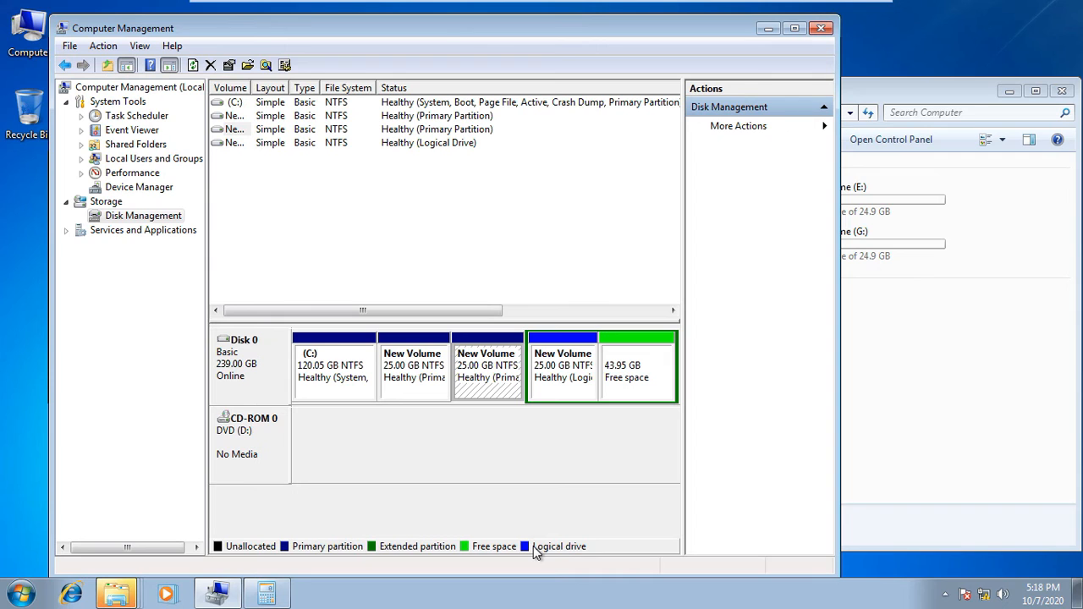
click(564, 349)
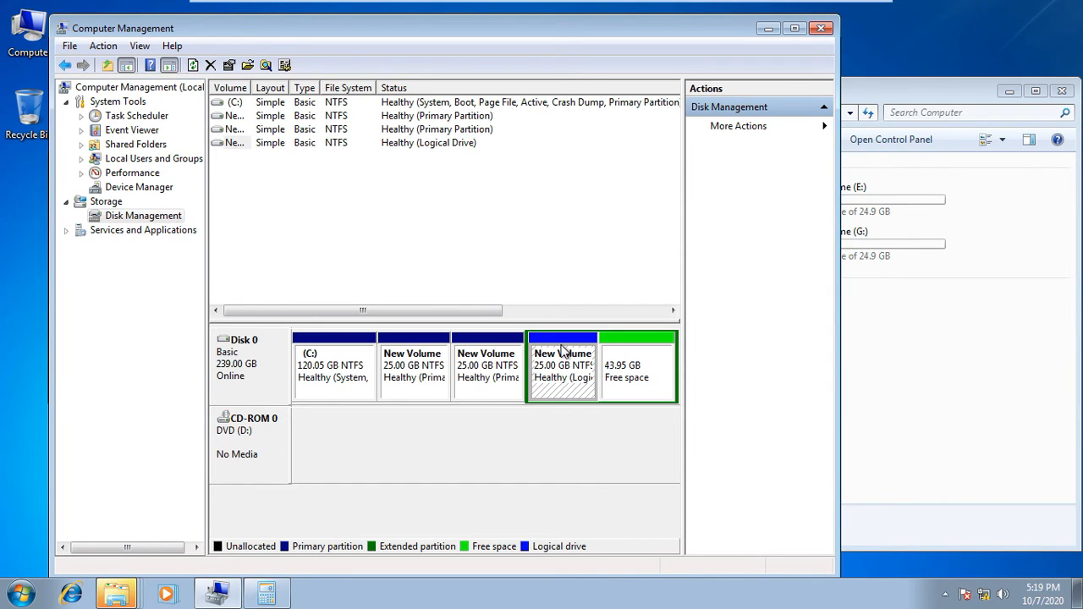
click(335, 383)
click(418, 370)
click(478, 376)
click(563, 371)
click(622, 370)
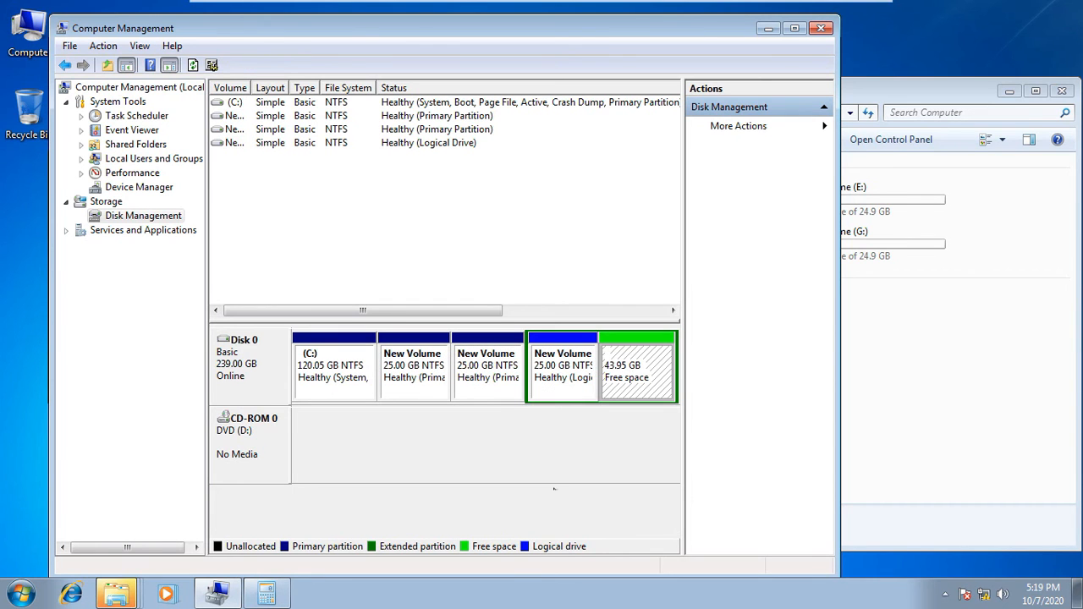
right_click(636, 375)
click(659, 382)
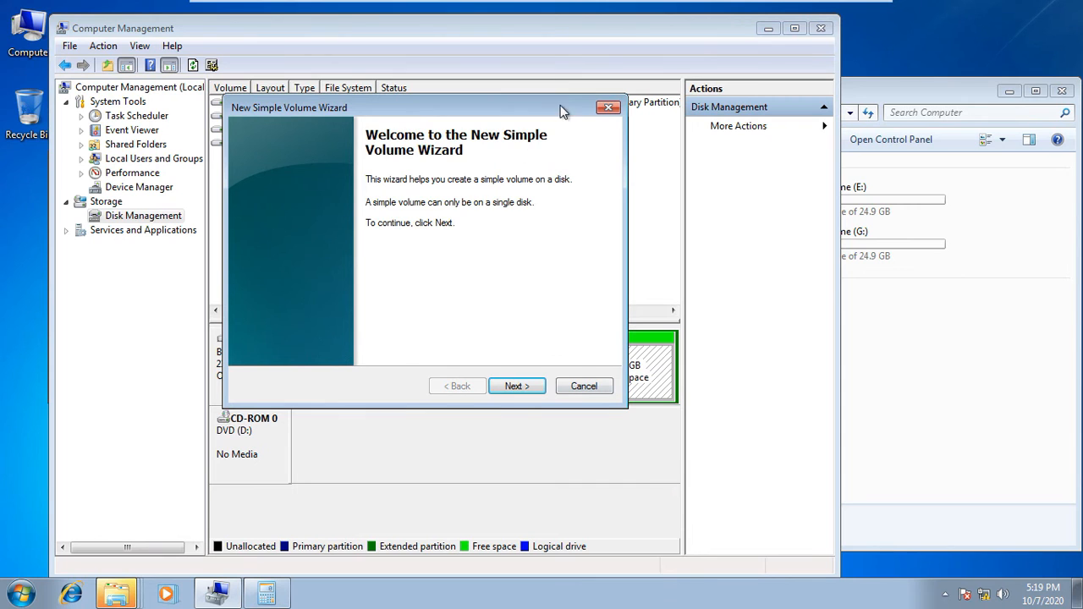
click(608, 107)
- Check the drive letters of the hard disk volumes and the DVD drive in the Computer window against Disk Management
click(867, 362)
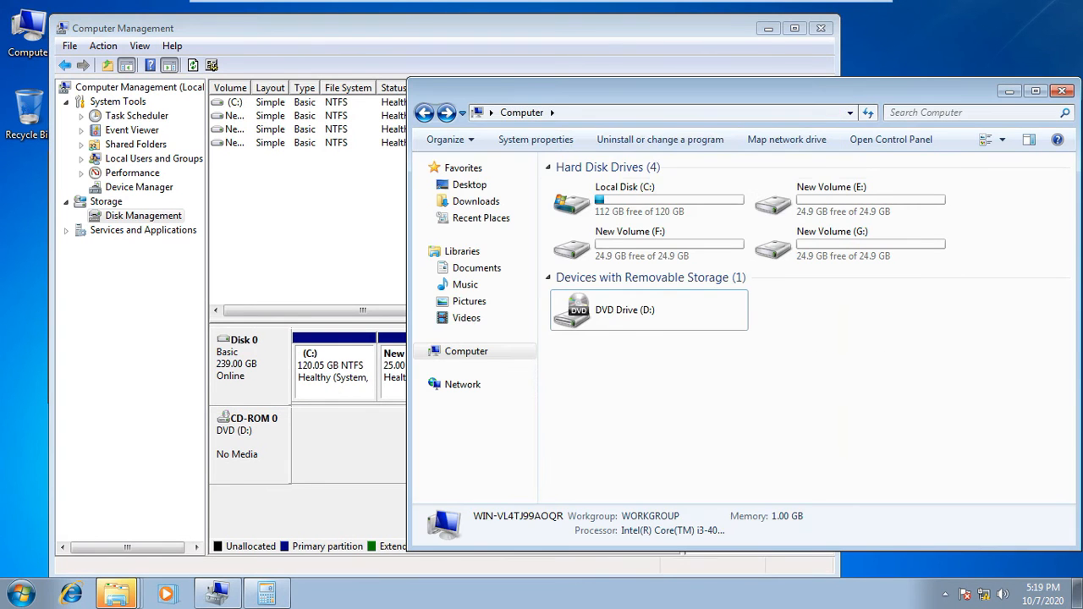
click(634, 199)
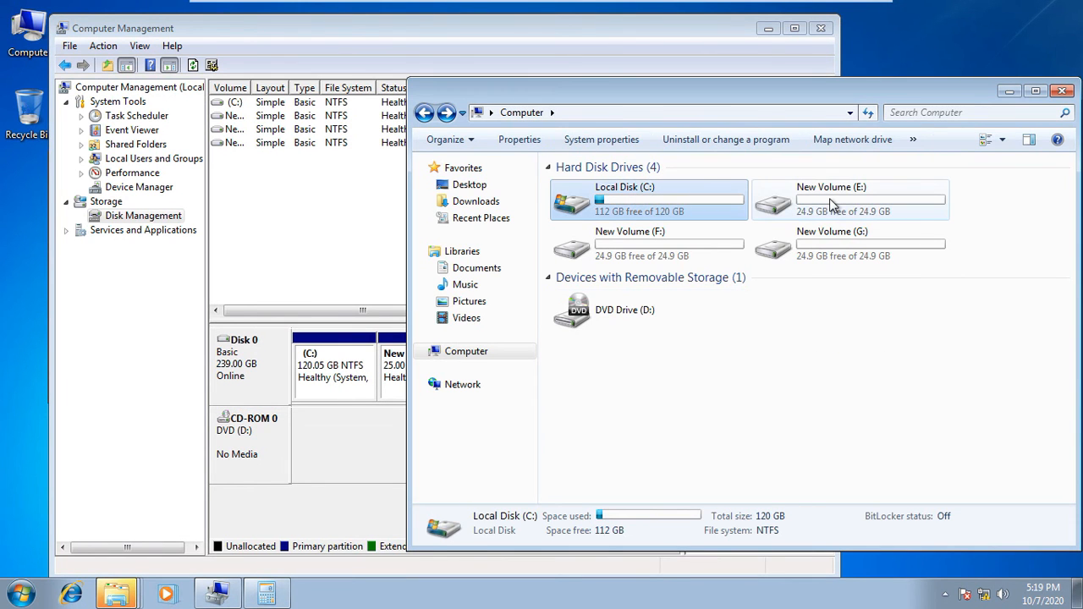
click(833, 205)
click(690, 235)
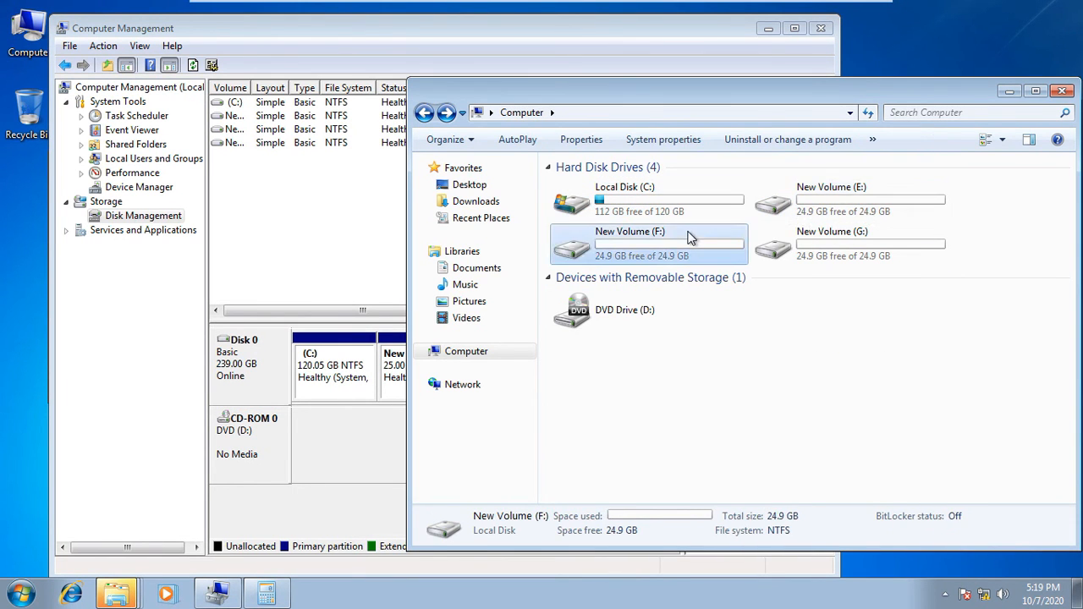
click(656, 313)
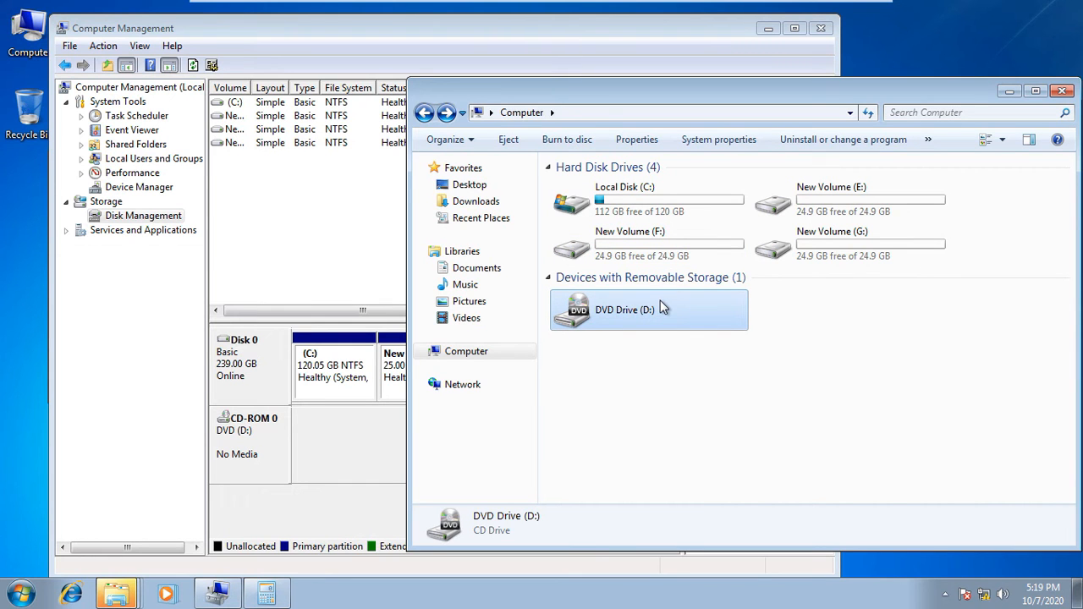
click(302, 246)
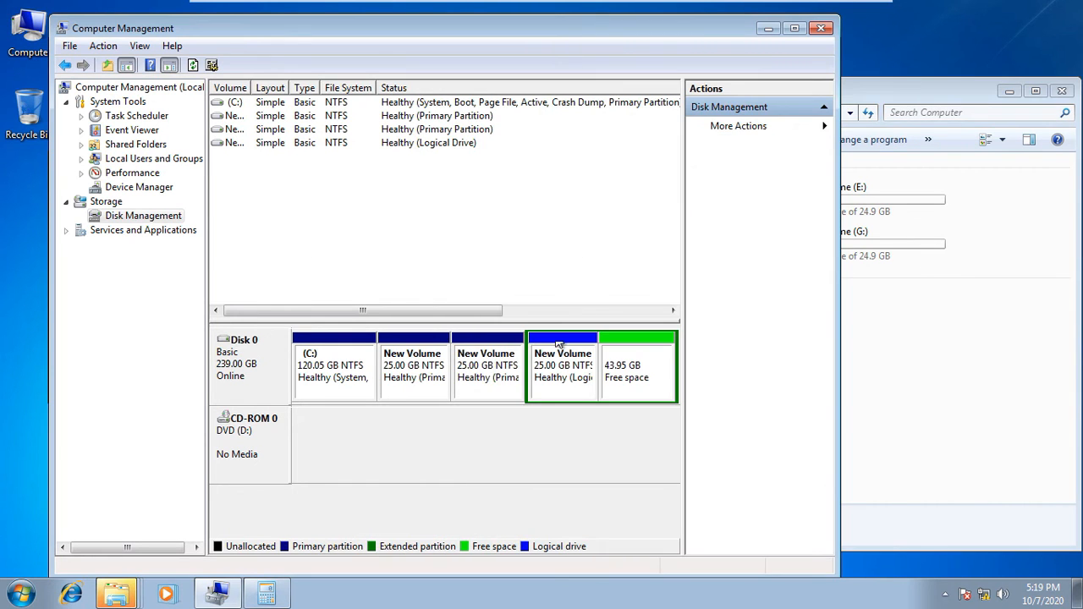
click(1013, 397)
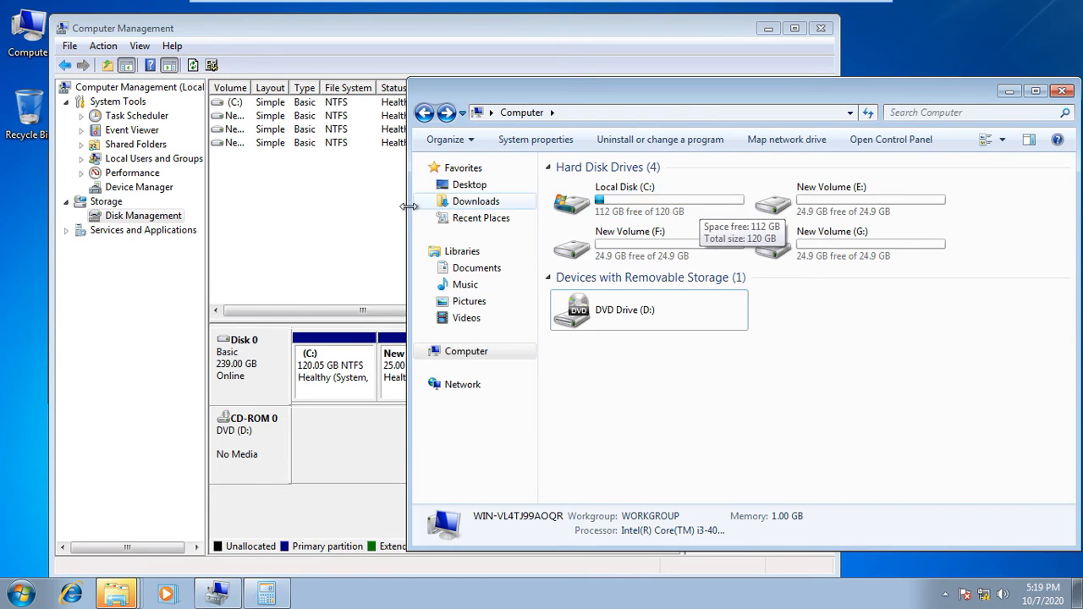
- Start a fourth simple volume in Disk 0's free space and set its size to 25600 MB
click(342, 216)
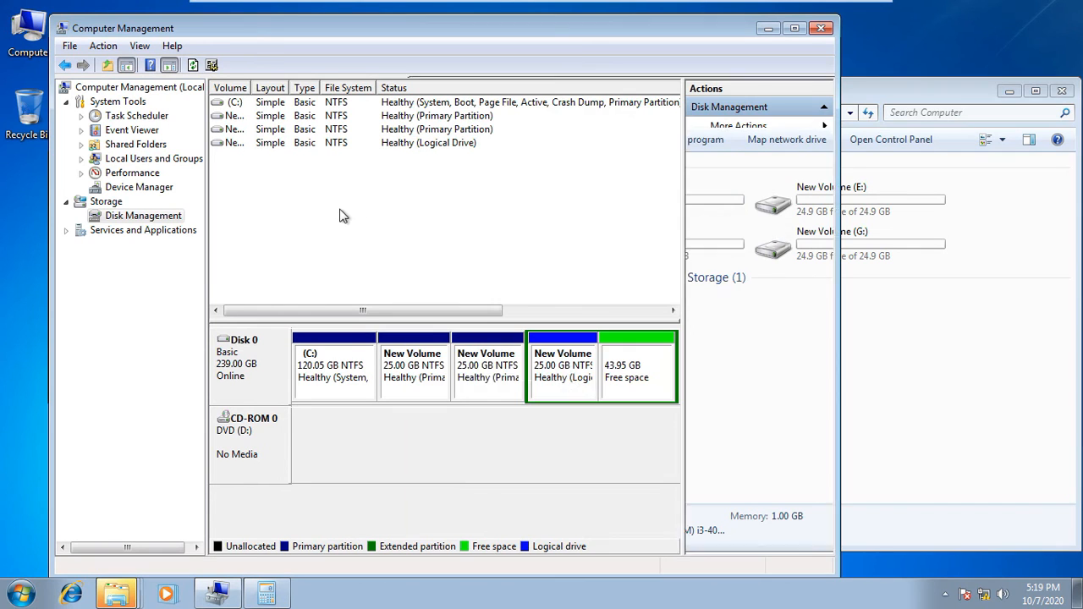
right_click(611, 362)
click(645, 372)
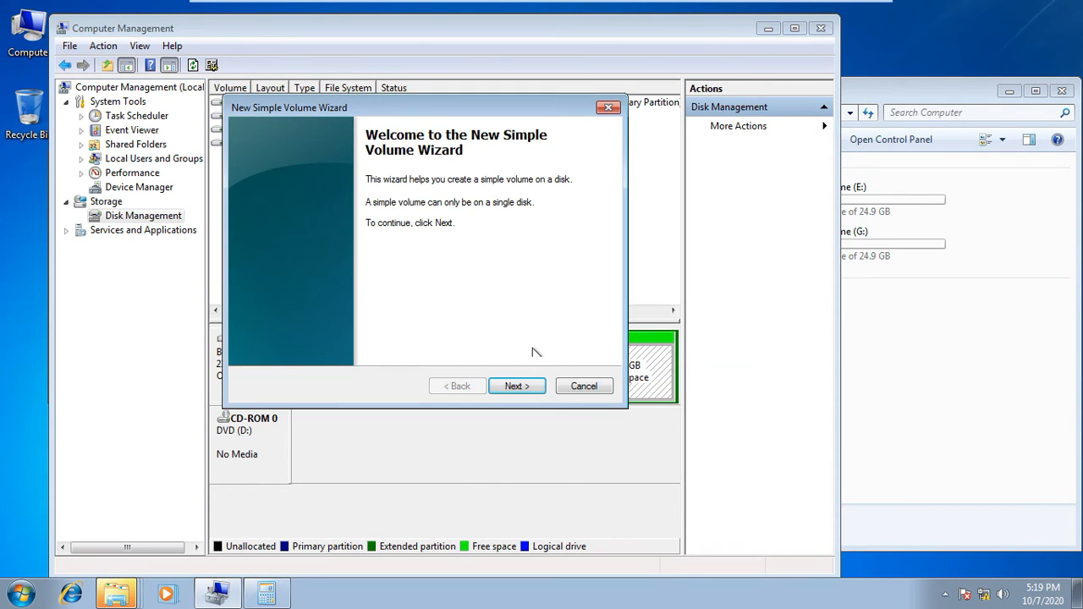
click(512, 387)
text(256)
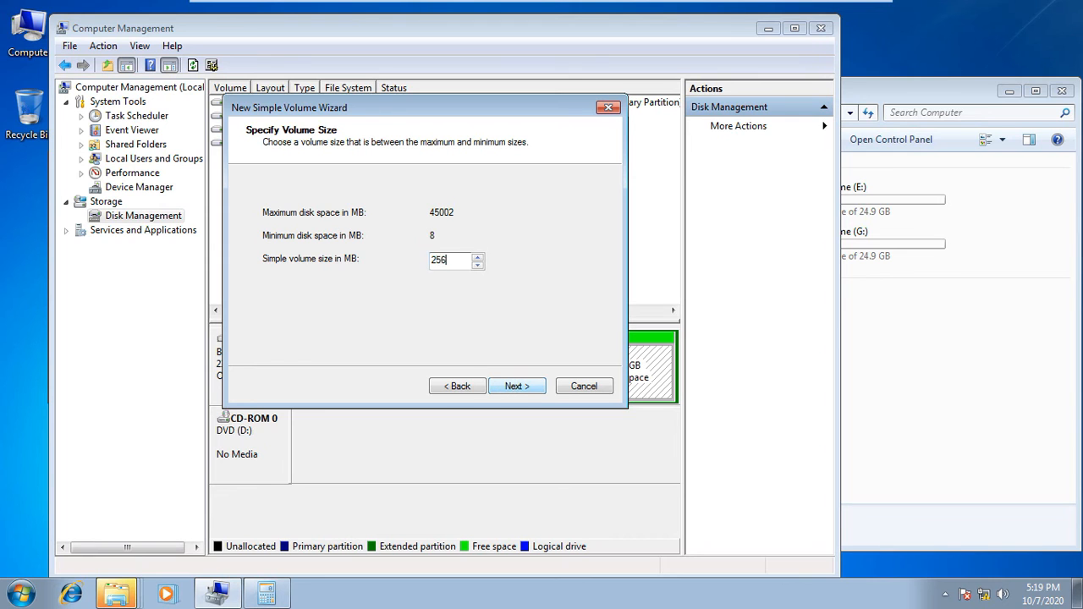
- Create the fourth volume as drive H with the default format settings and check it in the Computer window
click(528, 391)
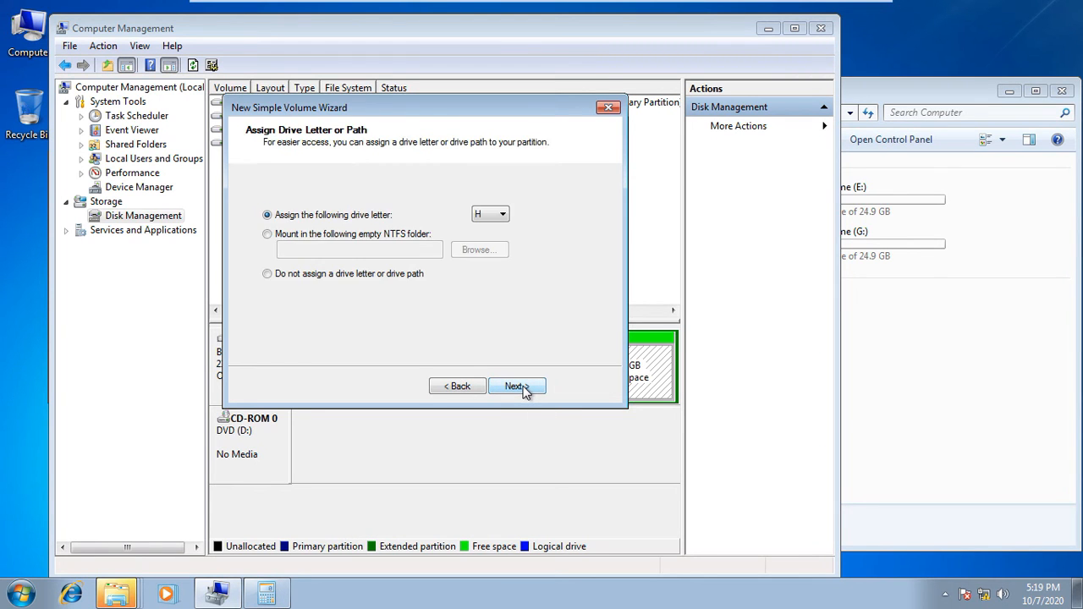
click(525, 389)
click(524, 389)
click(524, 389)
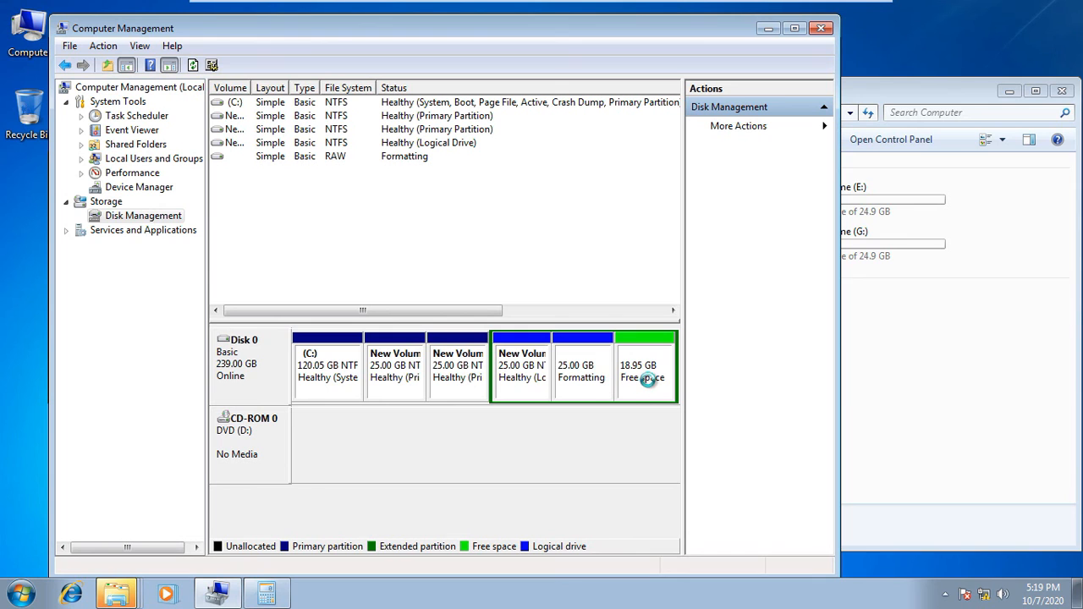
click(904, 378)
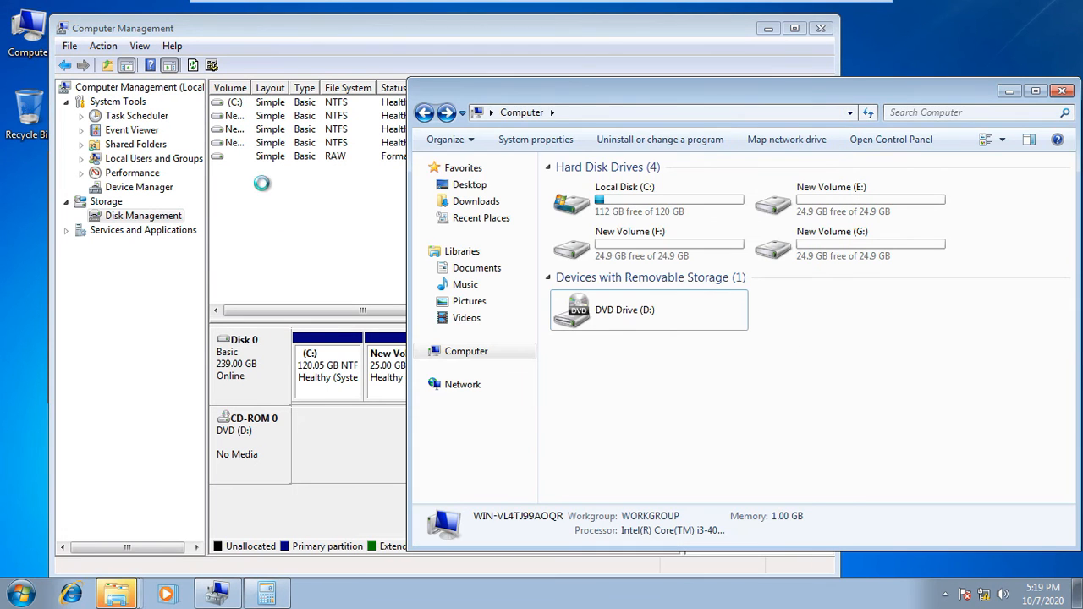
click(281, 224)
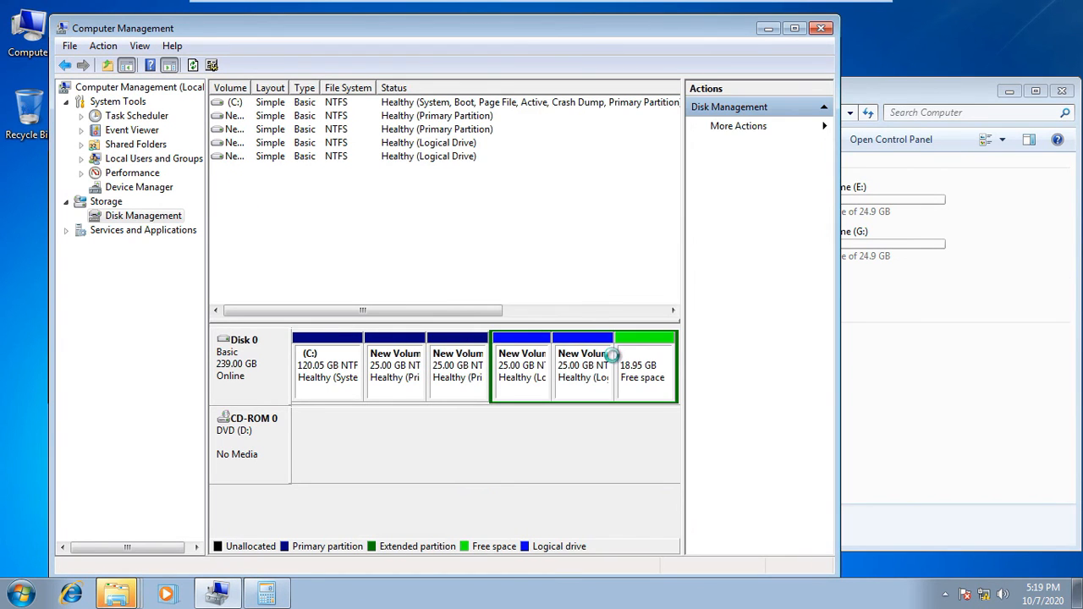
click(938, 411)
- Start a fifth simple volume in Disk 0's last free space, keeping the default maximum size
click(381, 346)
right_click(624, 359)
click(669, 365)
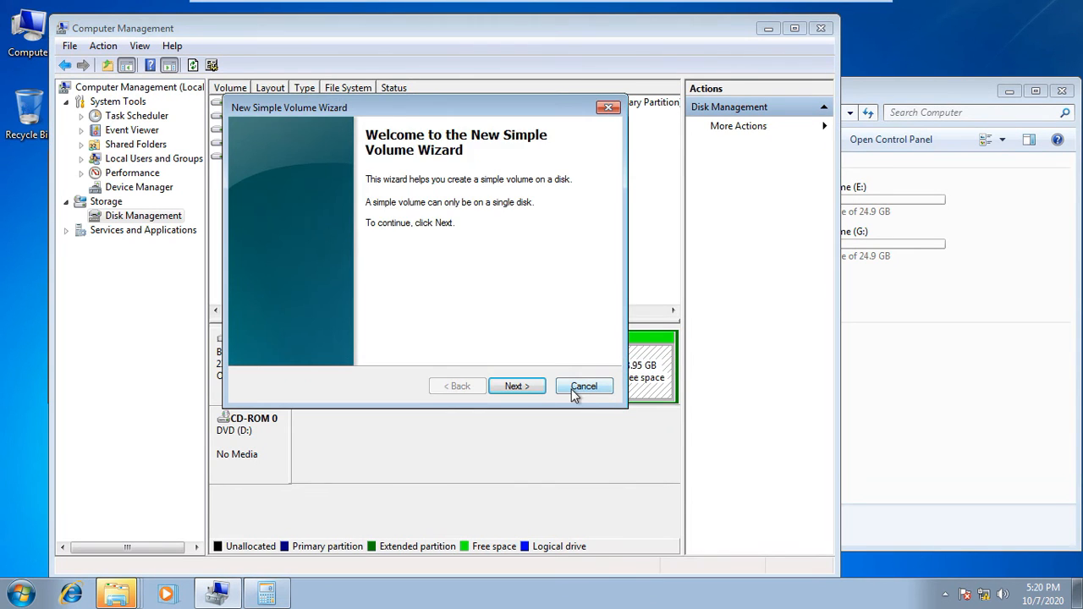
click(539, 388)
click(542, 387)
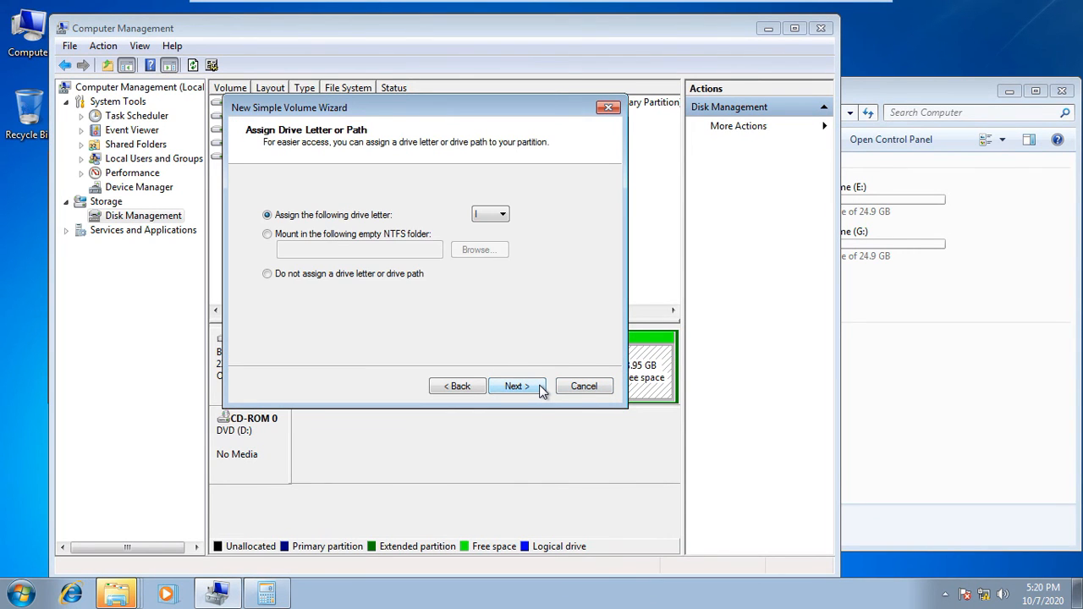
- Try out alternative drive letters for the fifth volume, including Z, A and B
click(501, 220)
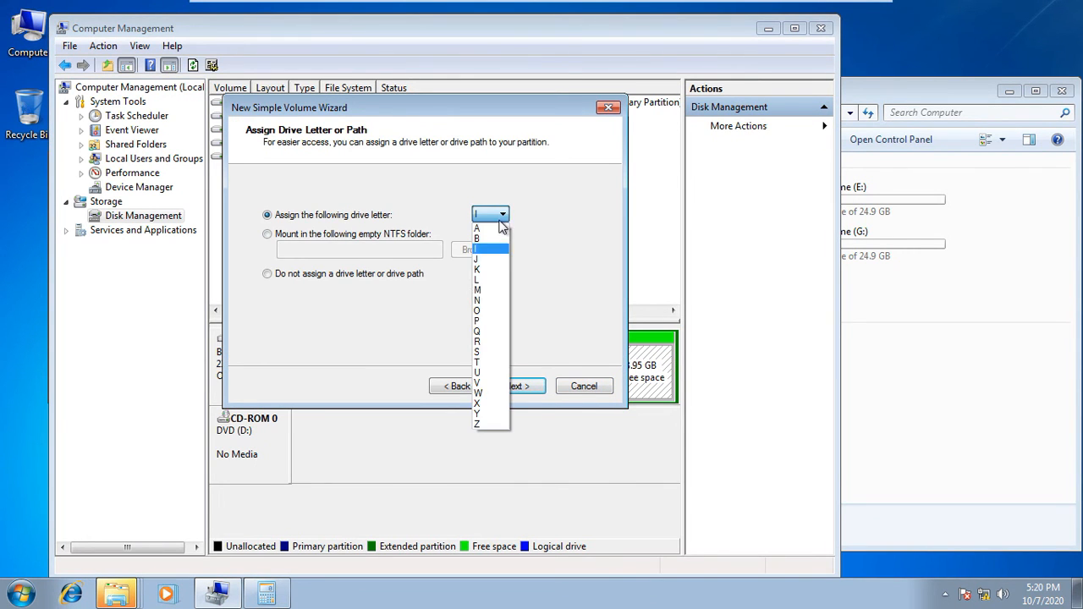
click(489, 423)
click(459, 386)
click(506, 390)
click(490, 214)
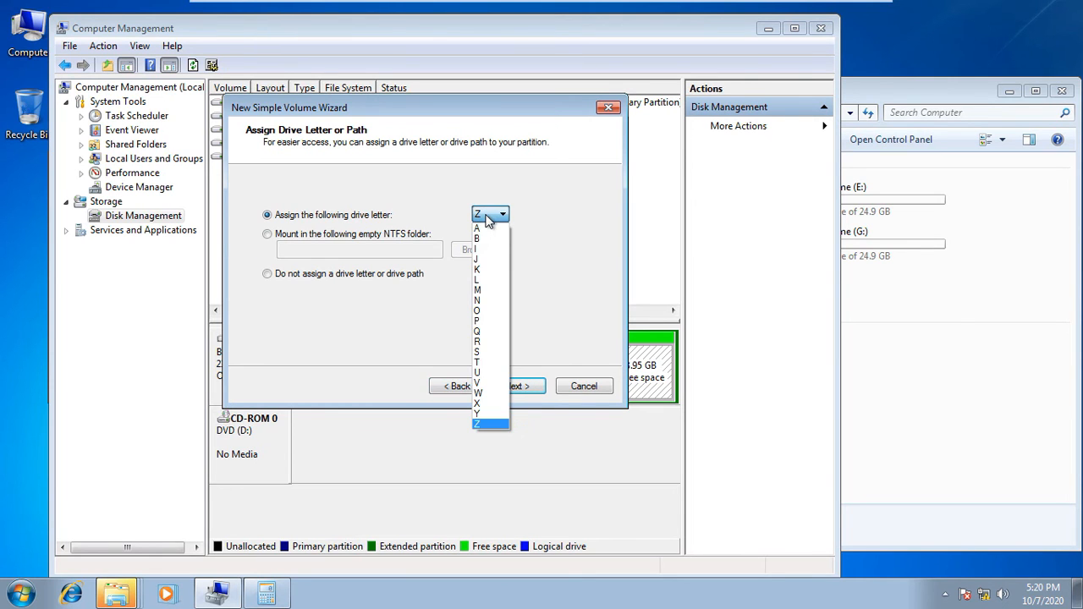
click(482, 248)
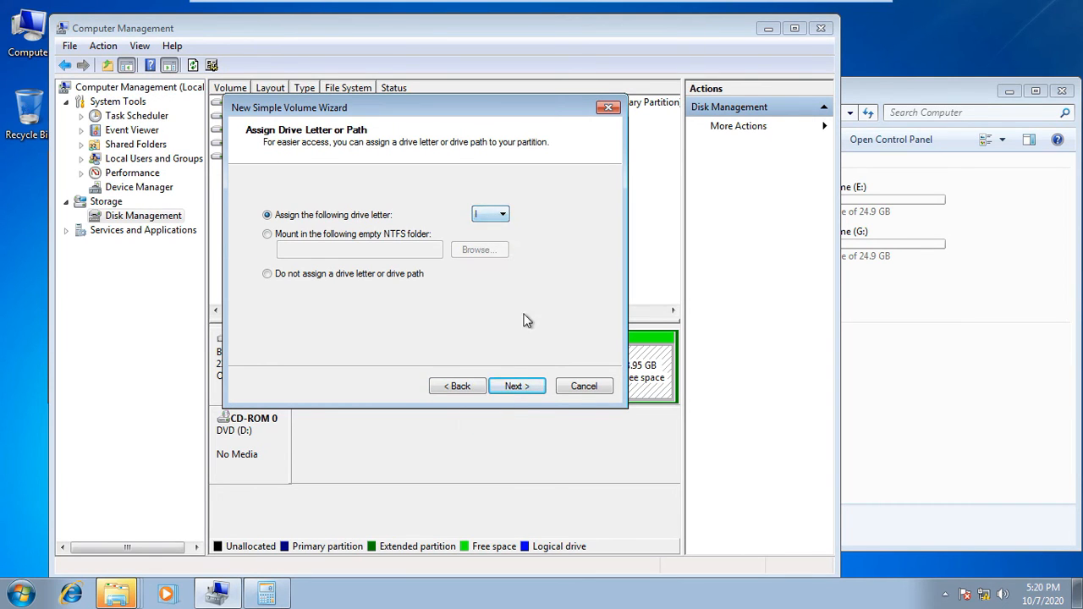
click(500, 214)
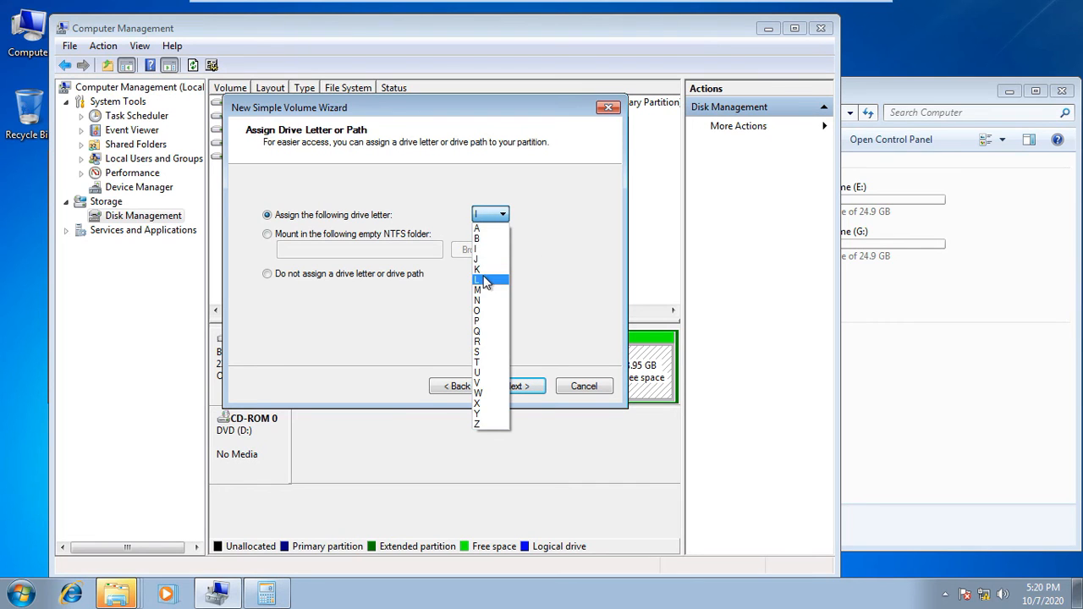
click(572, 256)
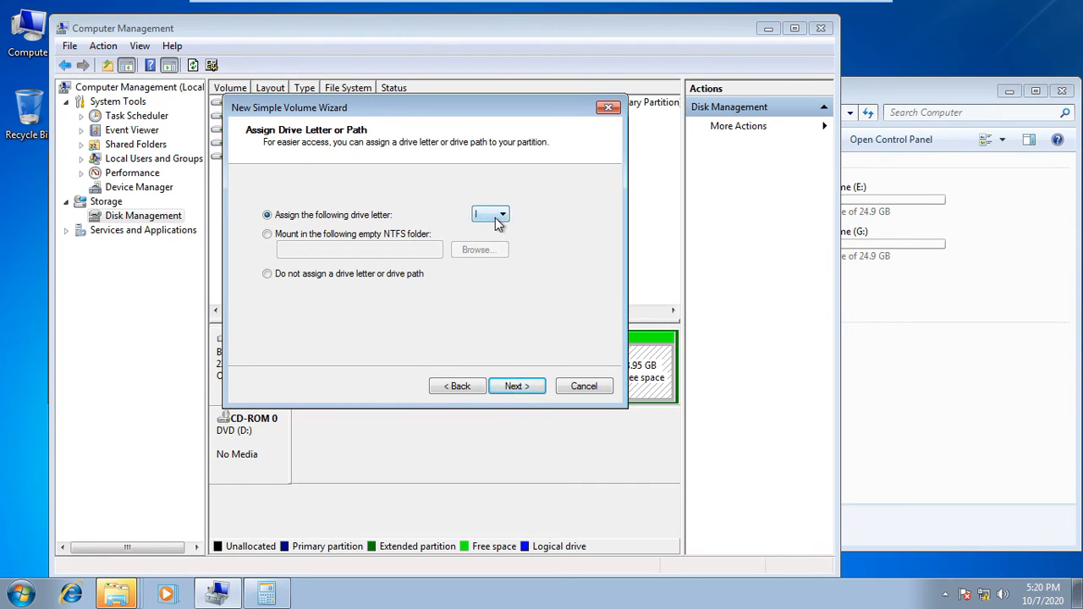
click(496, 214)
click(497, 229)
click(497, 216)
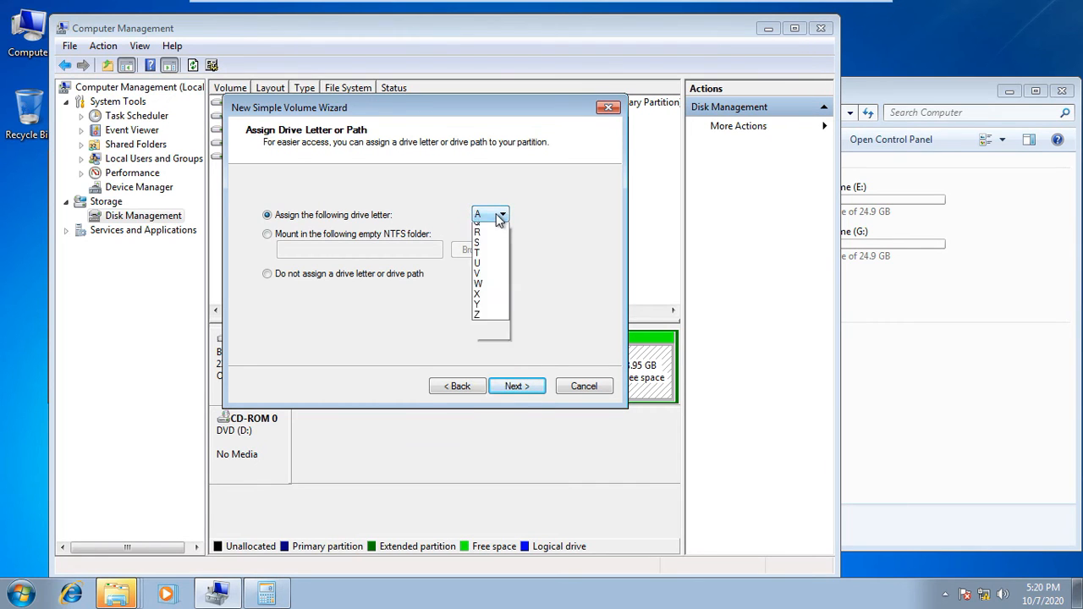
click(495, 239)
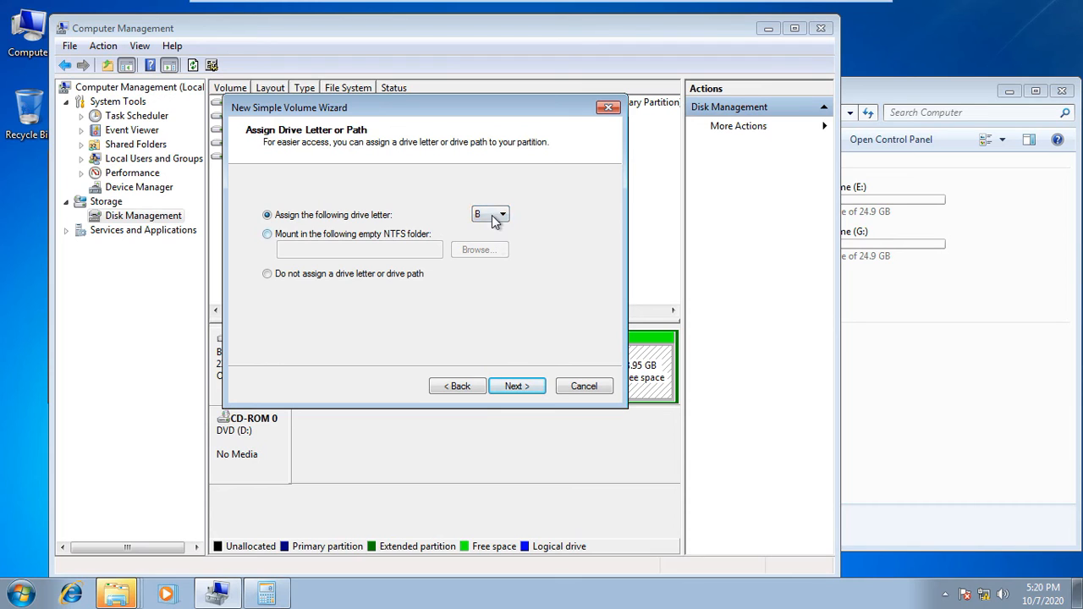
- Assign drive letter I, create the fifth volume with the default format settings, and check it in the Computer window
click(492, 215)
click(479, 251)
click(516, 387)
click(516, 386)
click(516, 387)
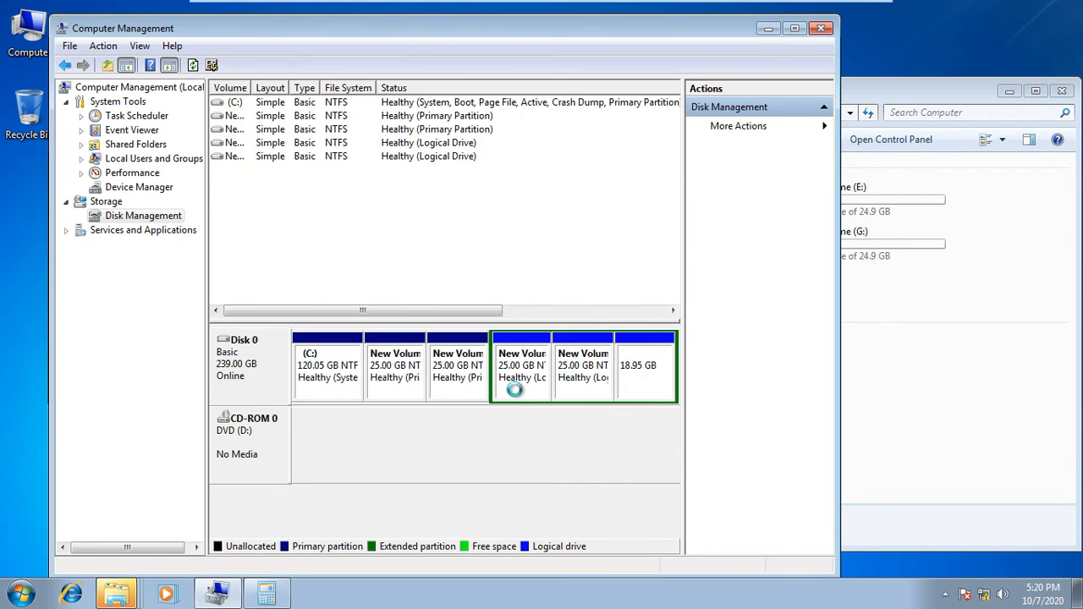
click(984, 428)
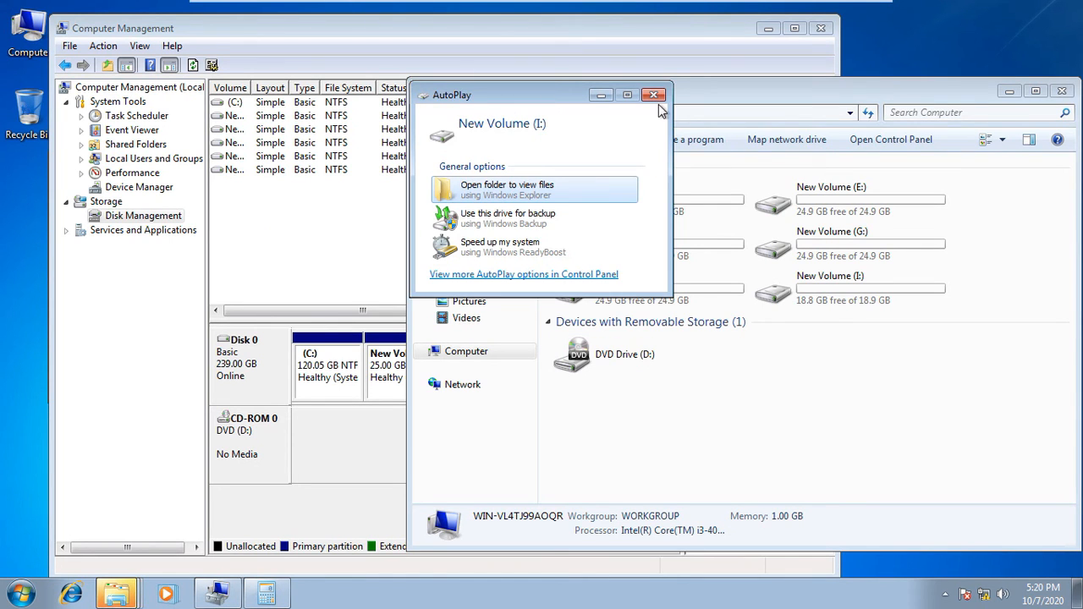
- Dismiss the AutoPlay prompt for drive I and review the partitions on Disk 0 in Disk Management
click(658, 98)
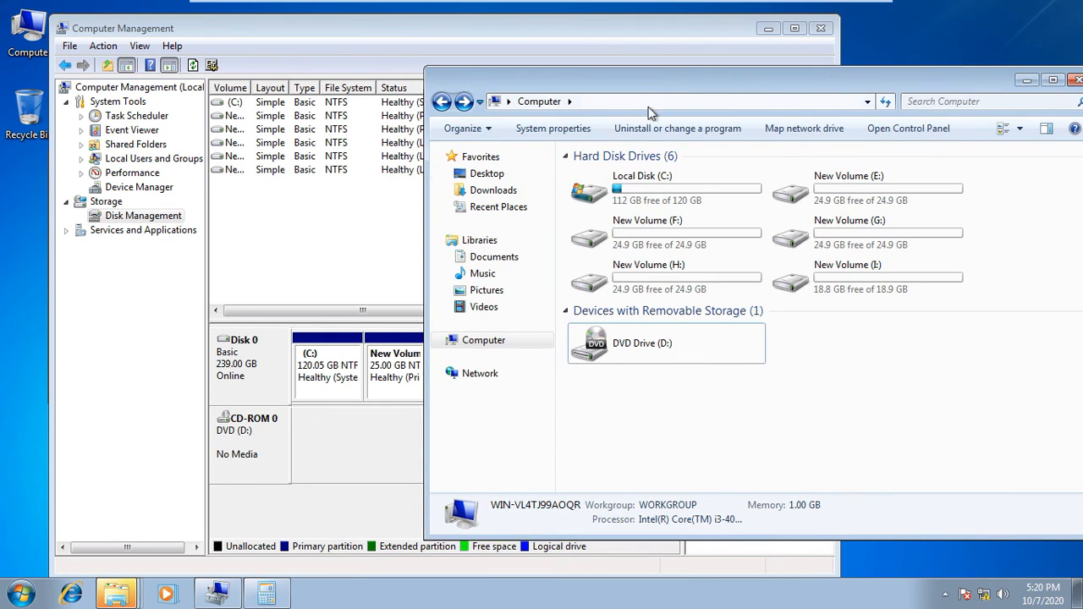
click(351, 222)
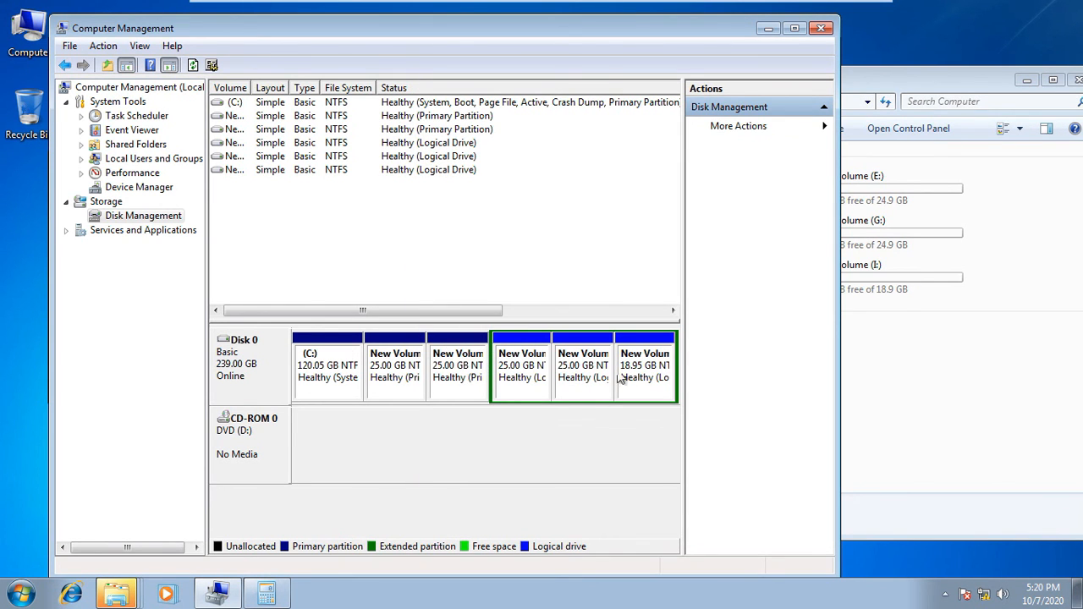
click(630, 343)
click(515, 347)
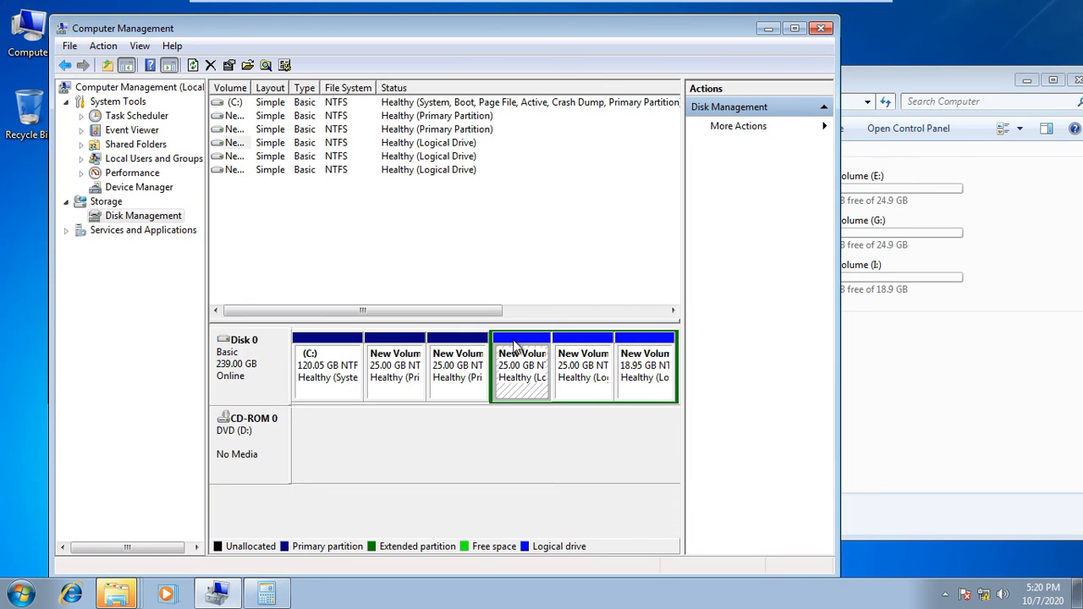
click(457, 365)
click(390, 369)
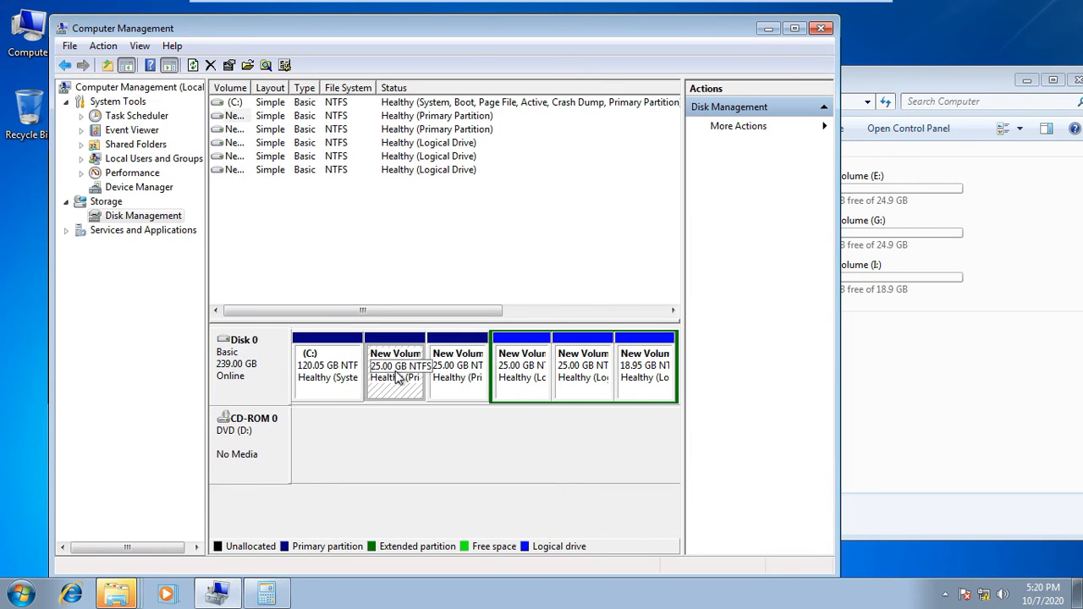
- Delete the second 25 GB primary volume, drive F, from Disk 0 and accept the erasure of its data
right_click(643, 381)
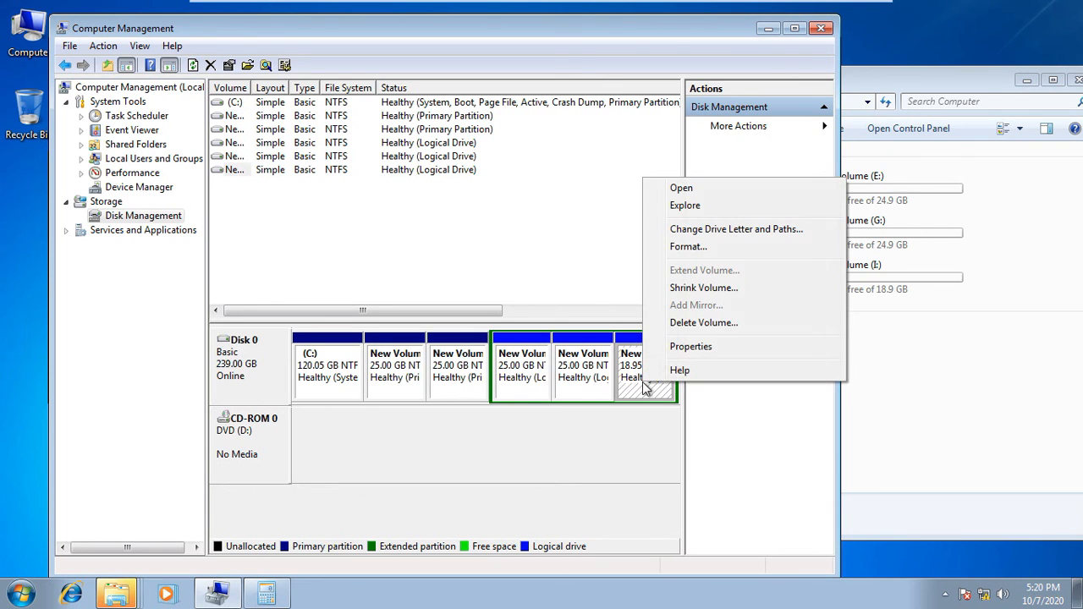
right_click(449, 389)
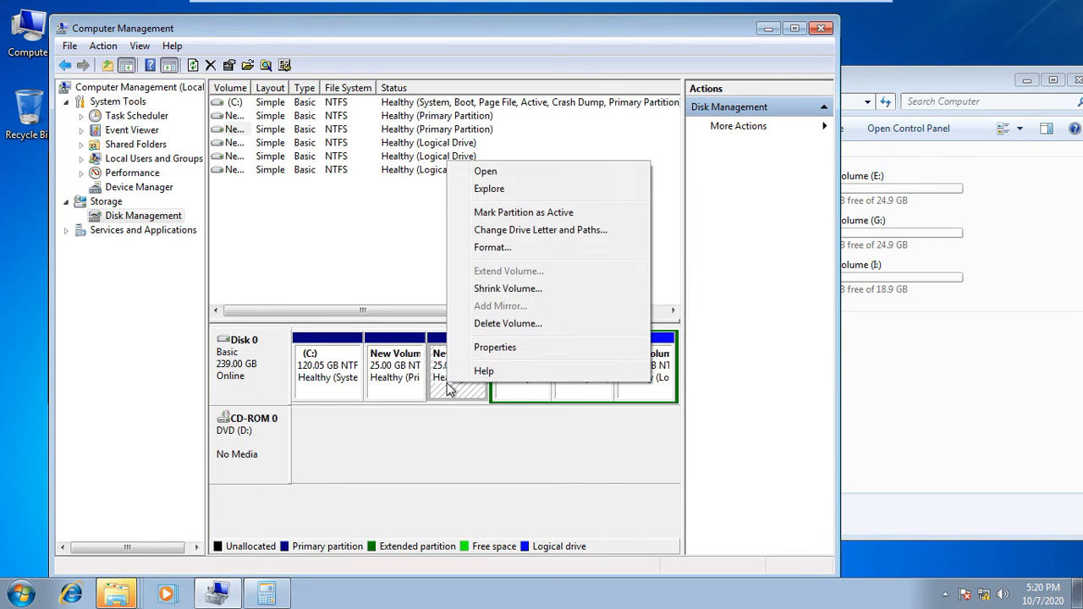
click(485, 324)
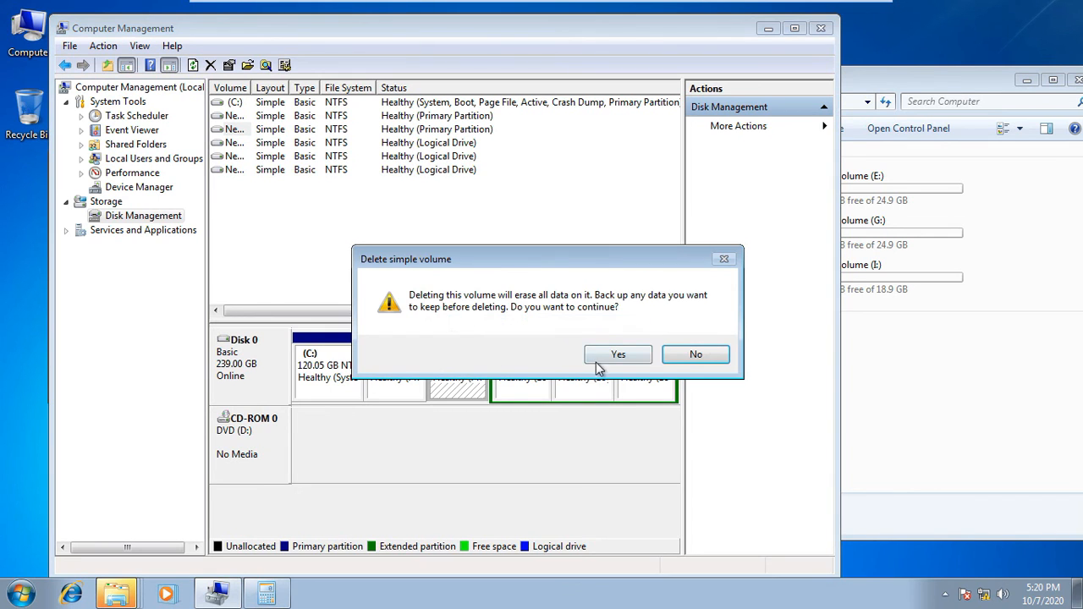
click(605, 359)
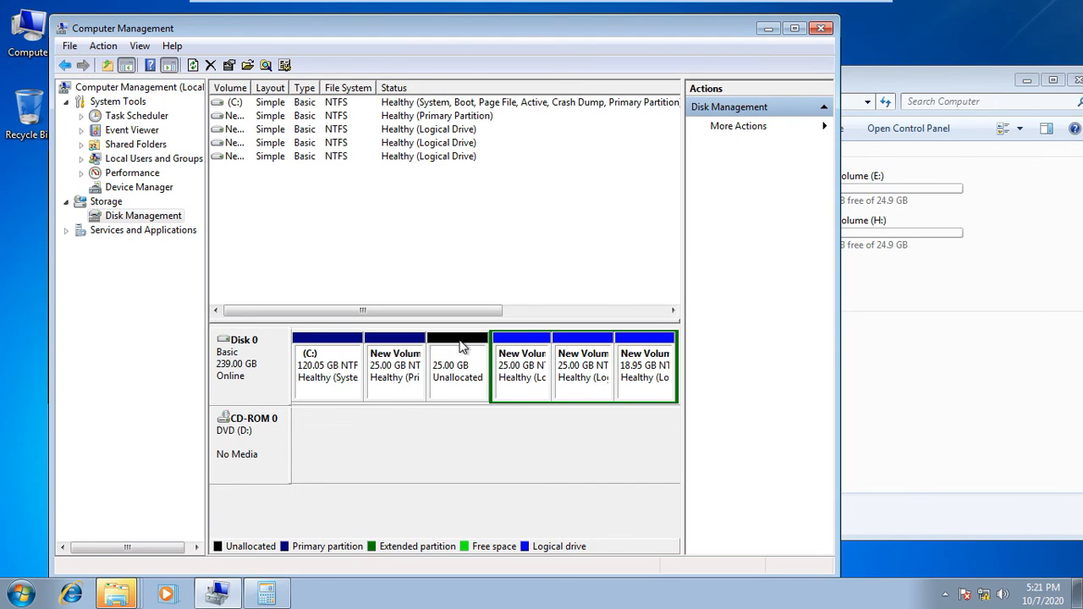
- Examine which volumes on Disk 0 offer the Extend Volume command, comparing E, C and the three logical drives
click(395, 378)
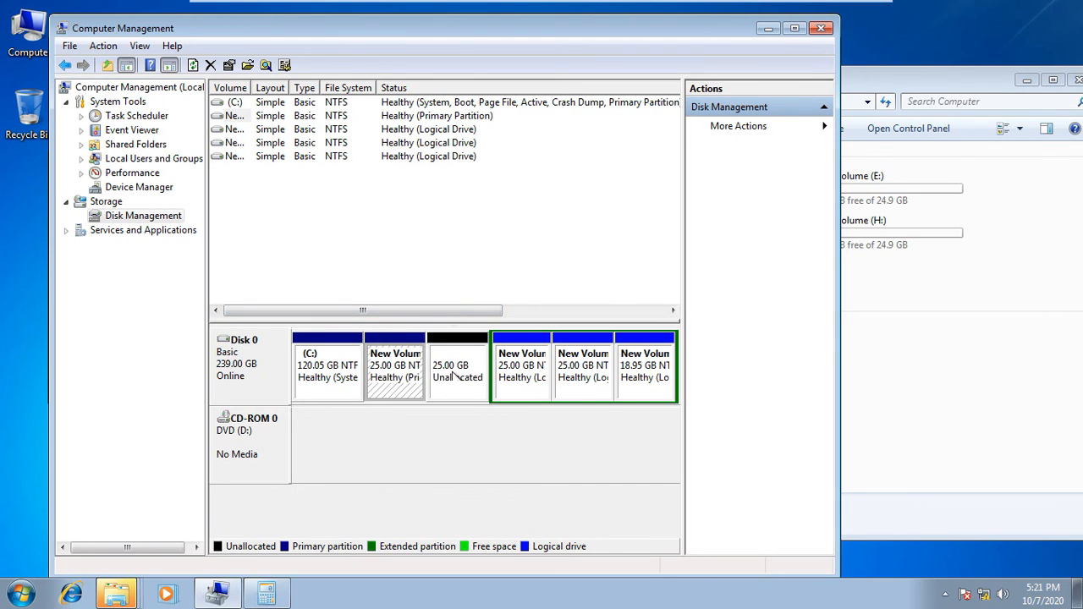
right_click(396, 378)
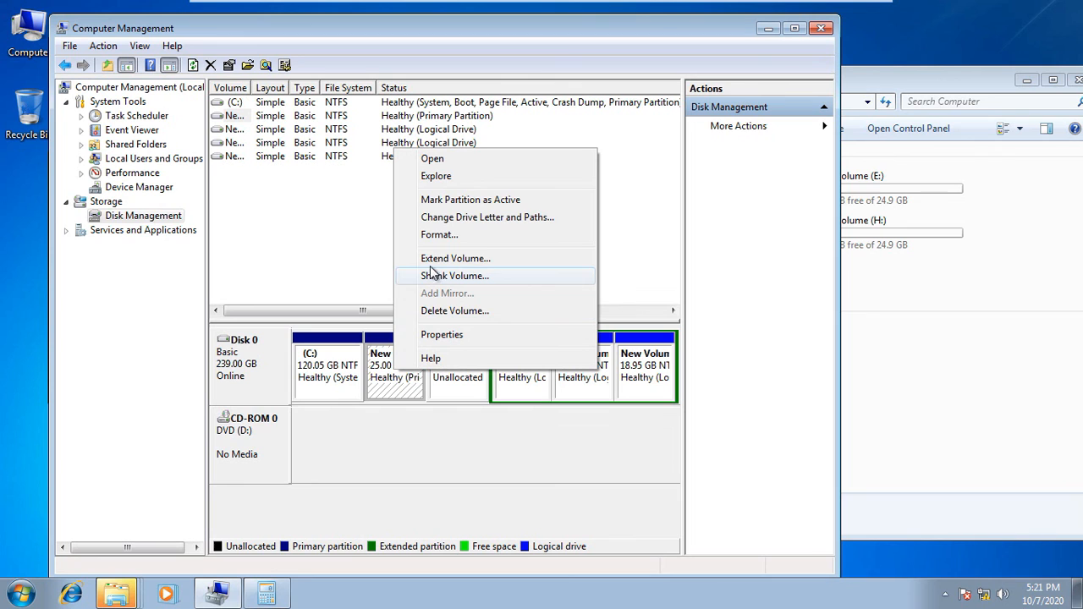
click(460, 392)
right_click(340, 378)
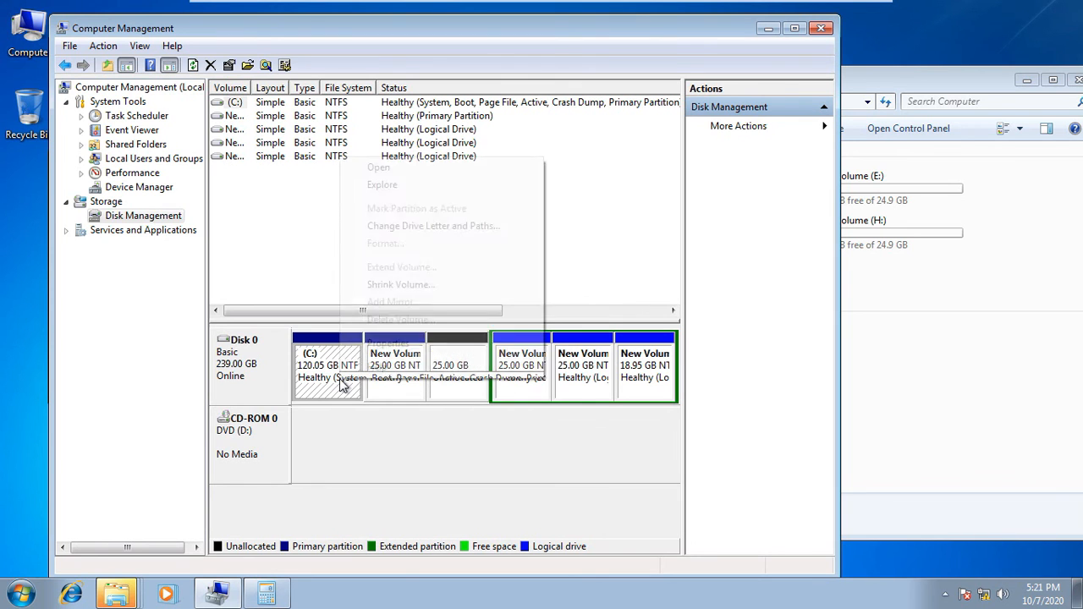
click(527, 398)
right_click(522, 377)
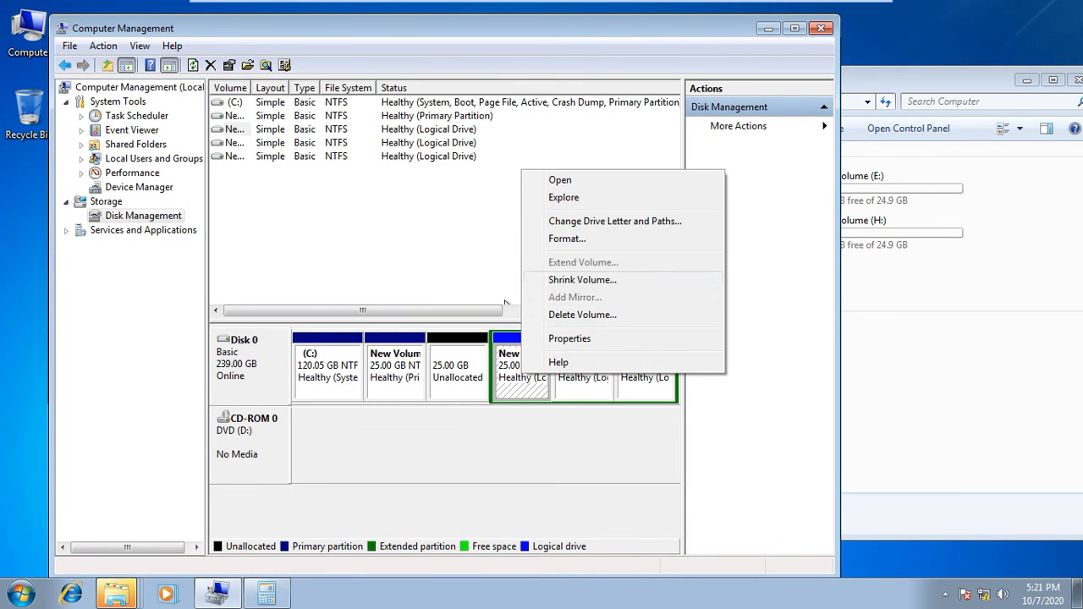
click(477, 278)
right_click(584, 369)
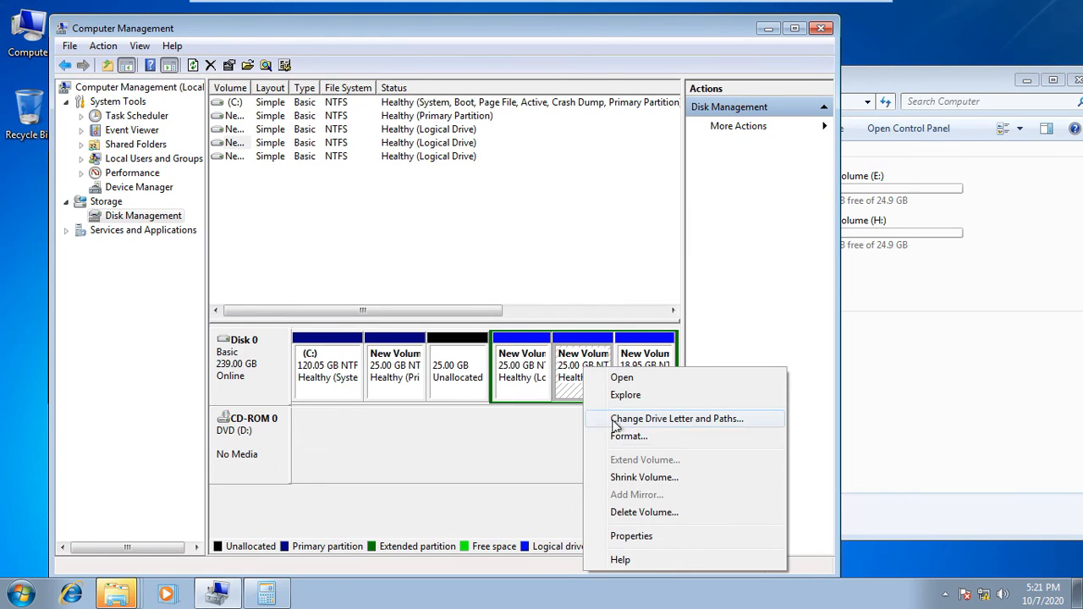
click(508, 377)
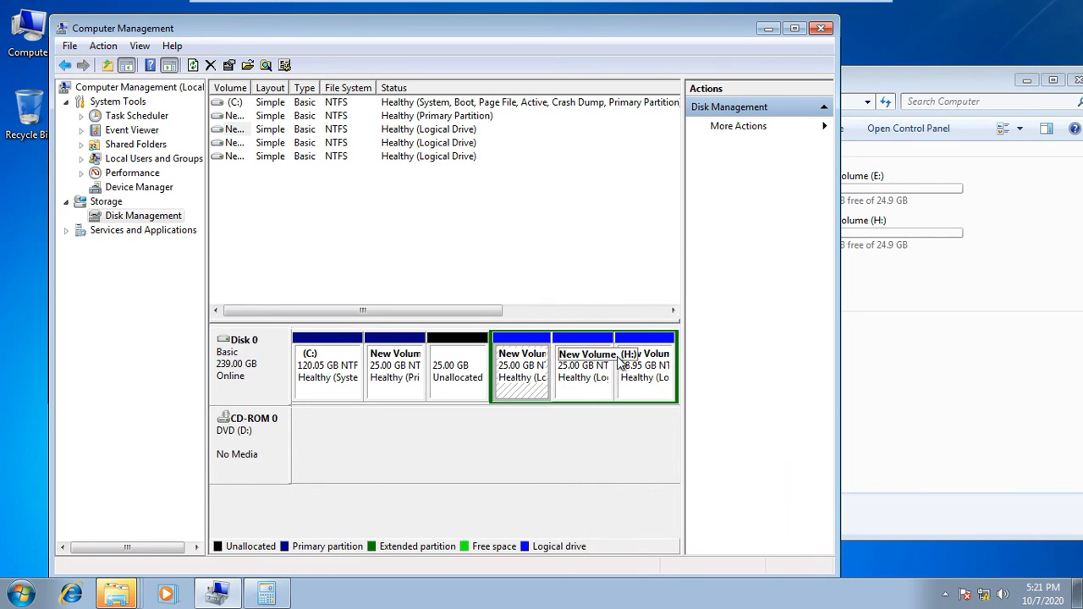
right_click(648, 364)
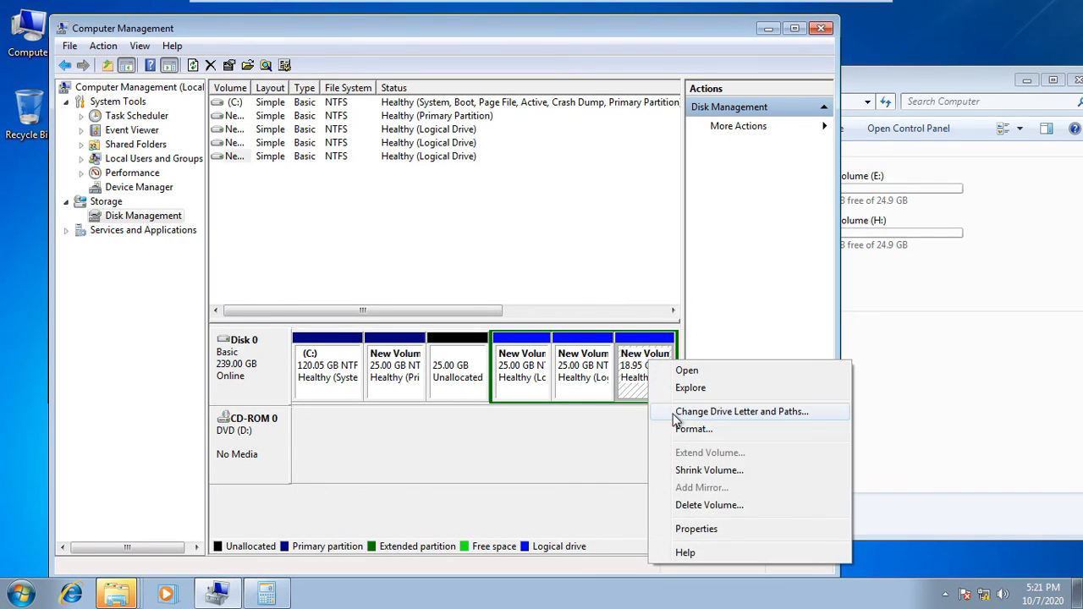
click(475, 386)
- Extend volume E into the adjacent unallocated space on Disk 0, using the full 25599 MB
right_click(417, 381)
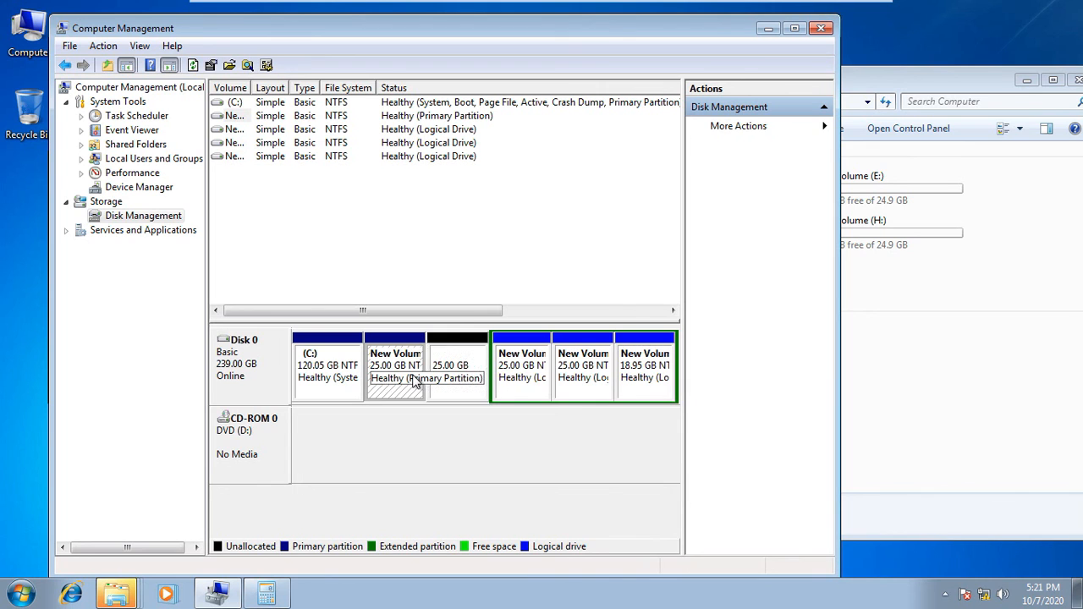
click(455, 266)
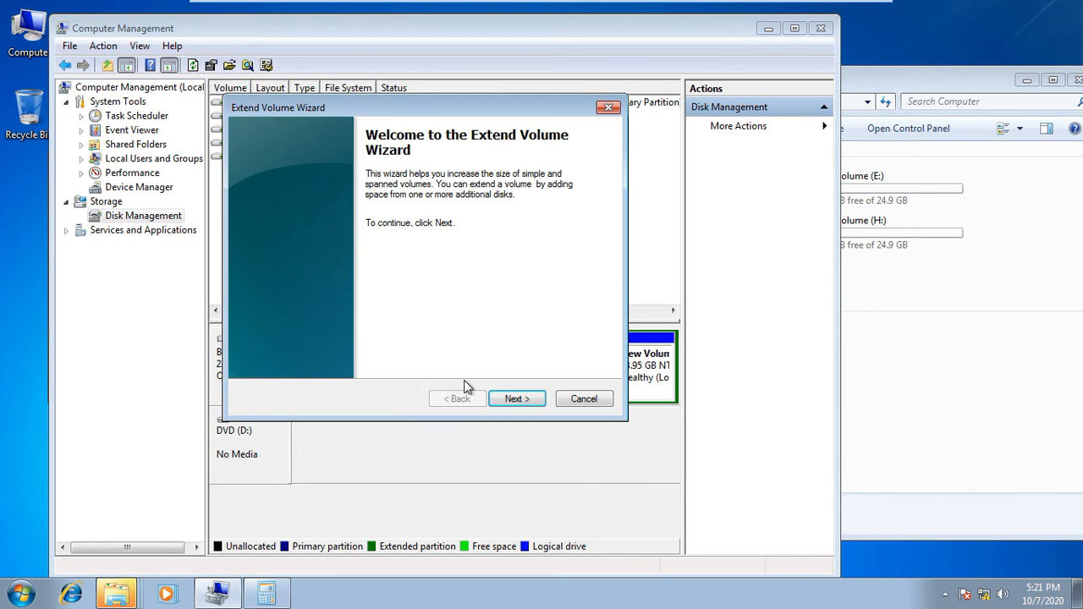
click(511, 398)
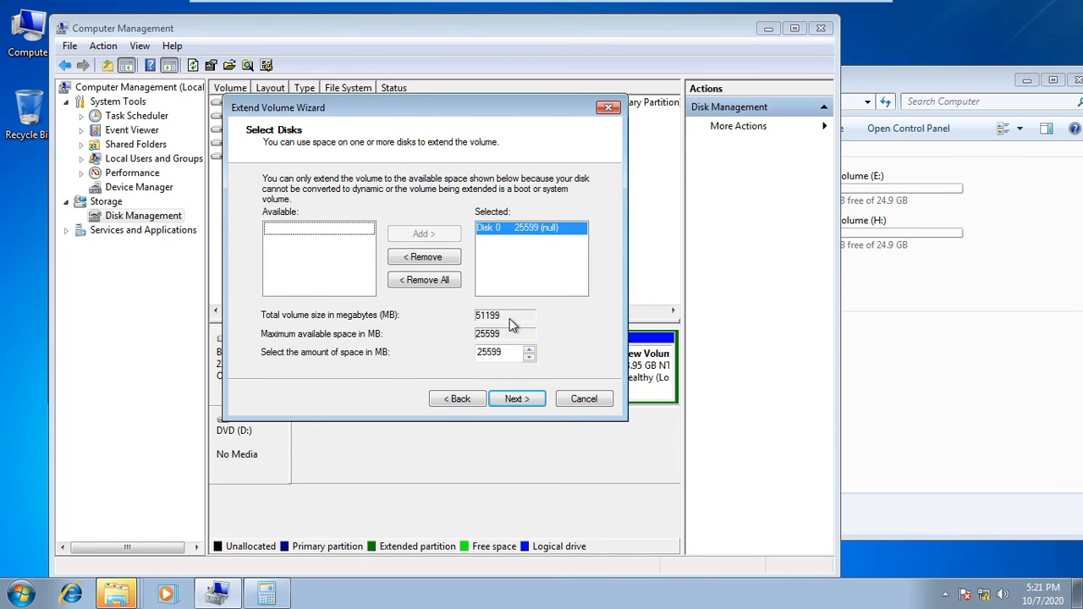
click(535, 401)
click(872, 381)
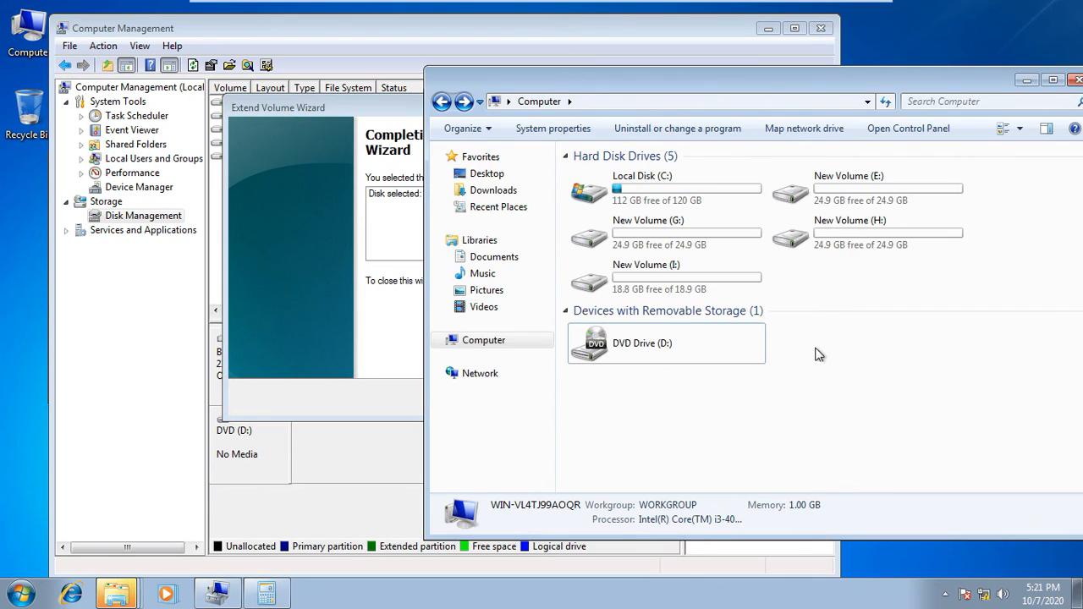
click(270, 251)
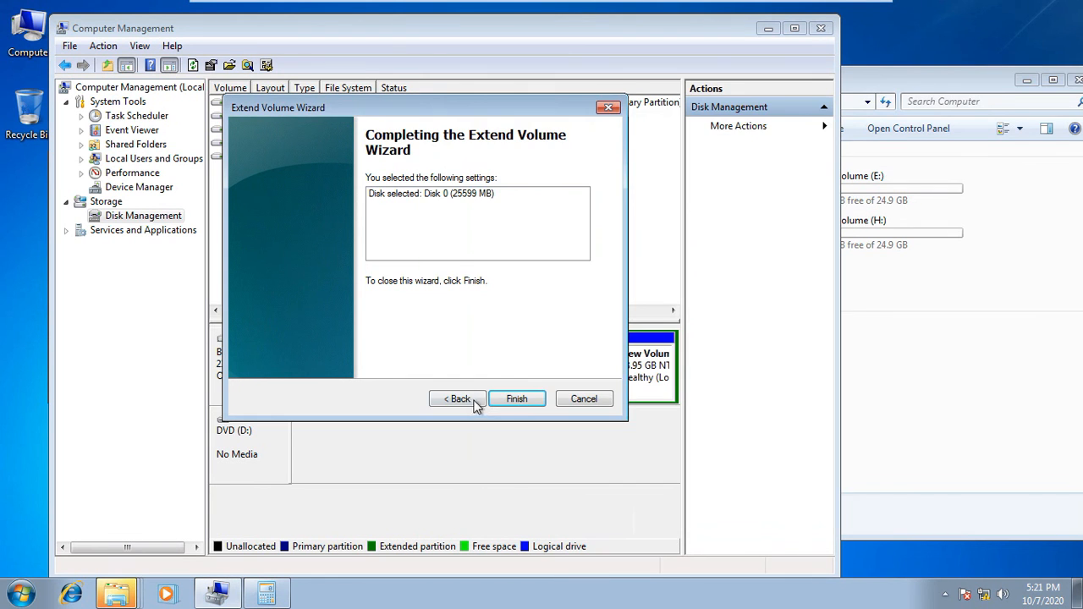
click(505, 396)
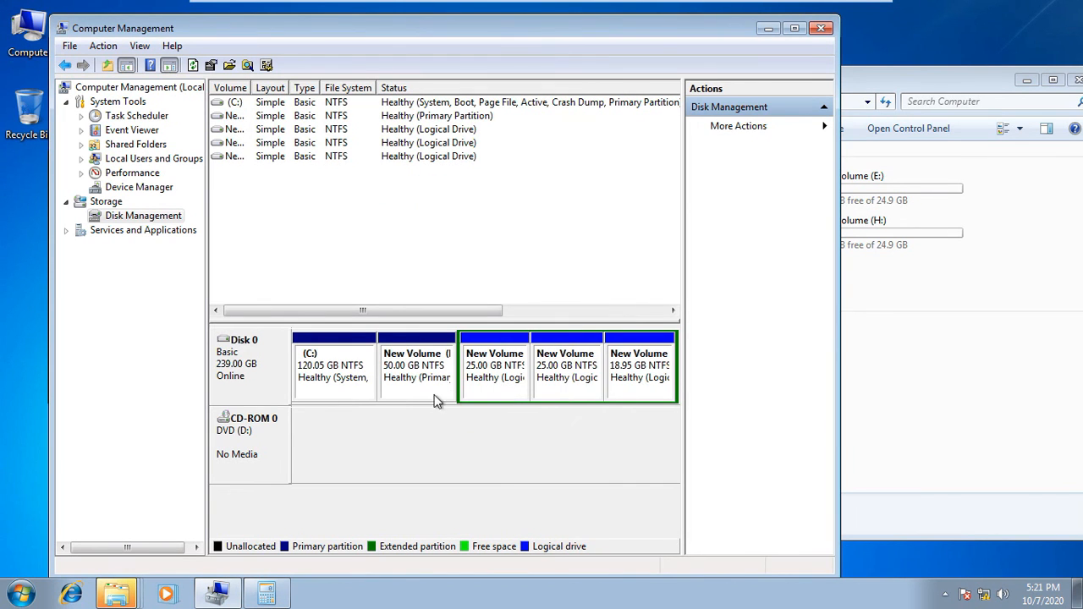
- Refresh the Computer window and check the capacity of drive E
click(934, 386)
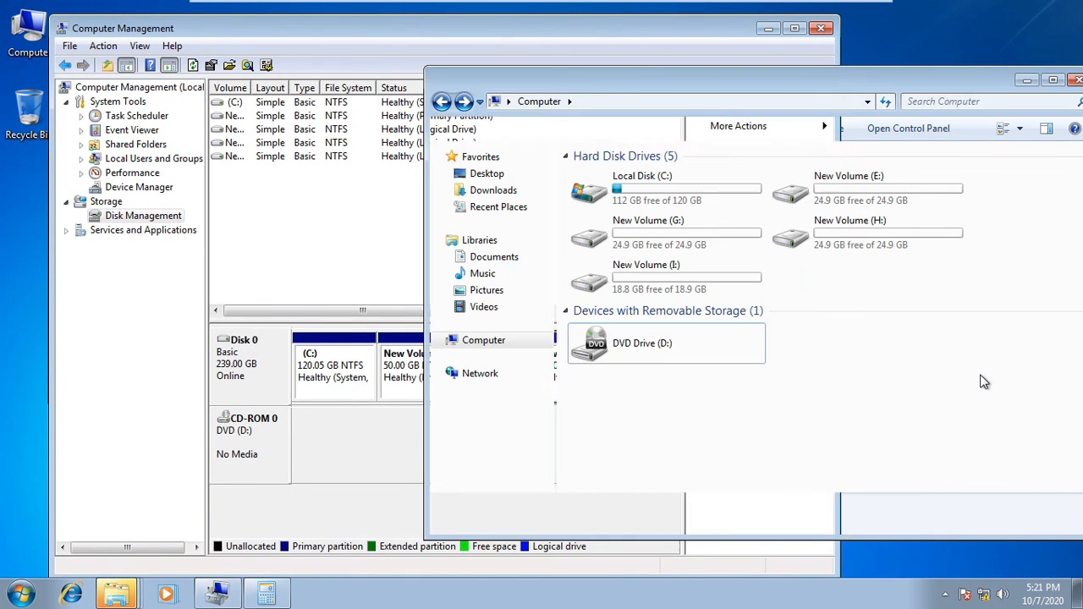
right_click(864, 350)
click(890, 414)
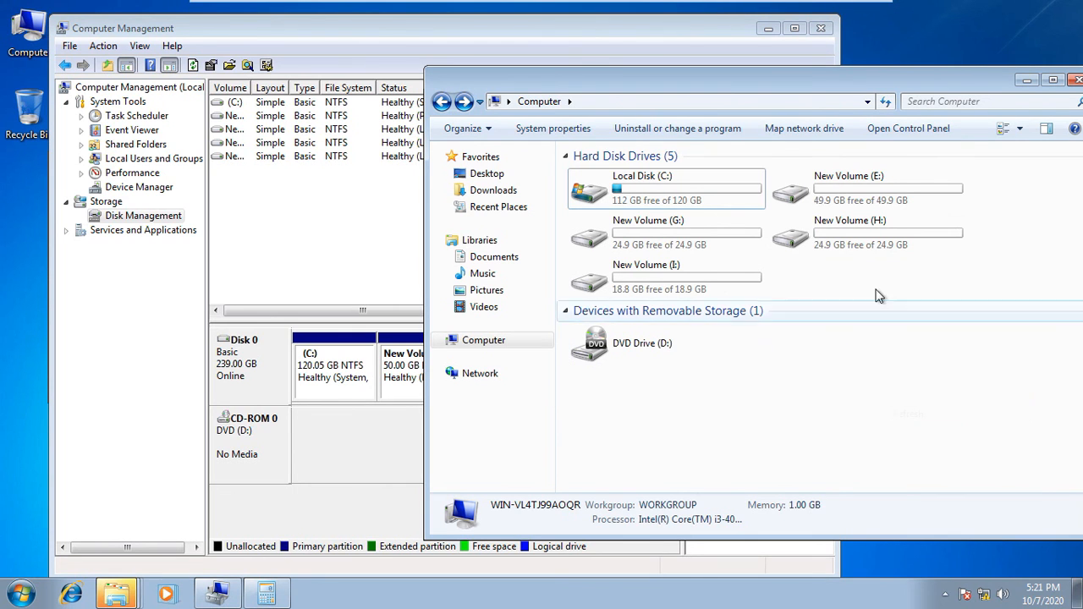
click(880, 199)
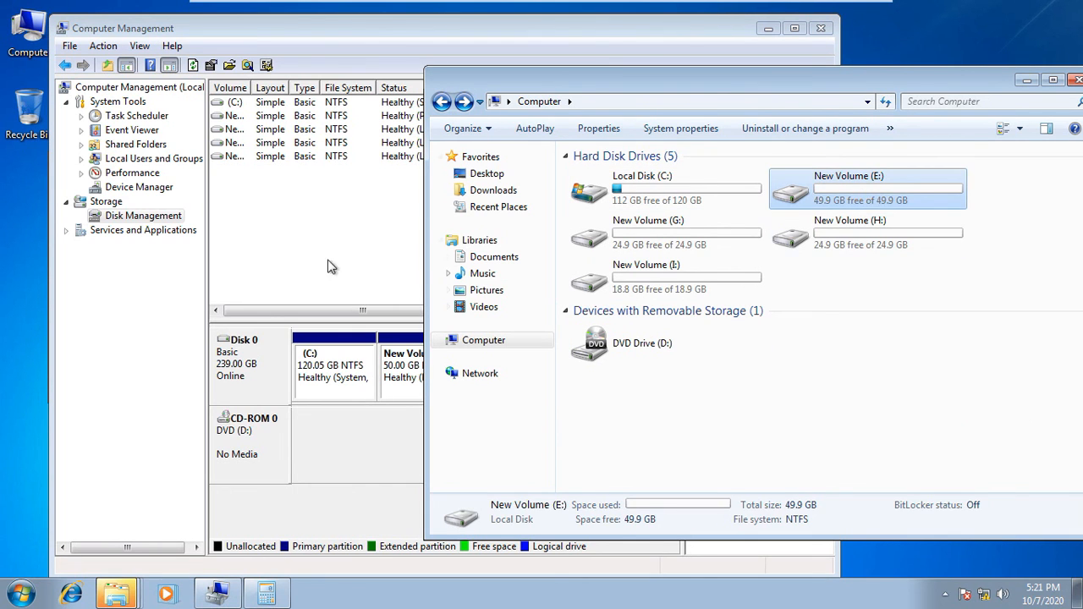
- Return to Disk Management and check which volume commands are available for the C: system partition
click(355, 218)
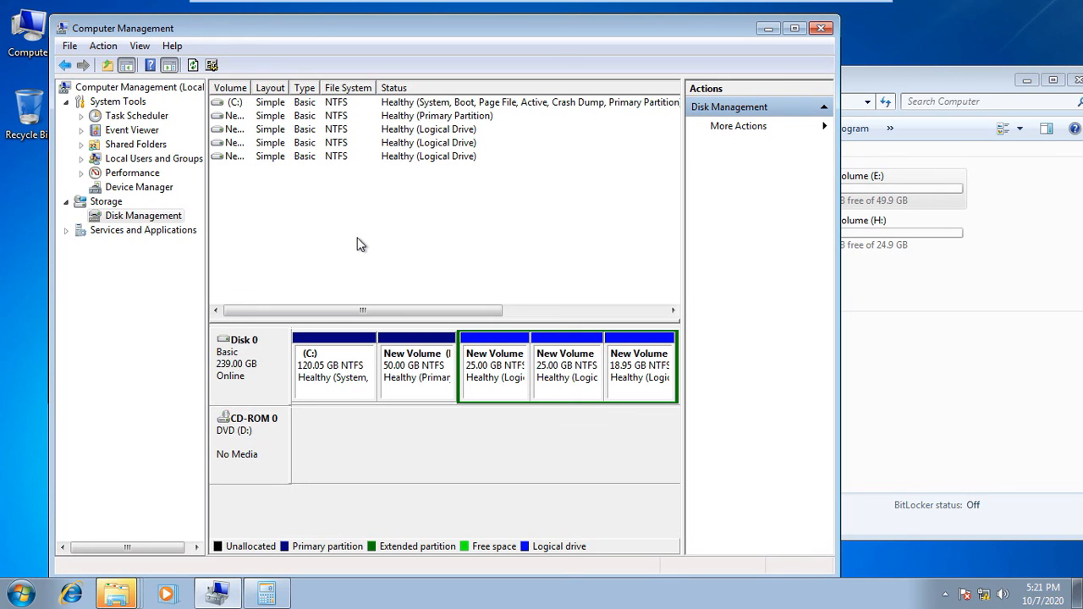
click(361, 369)
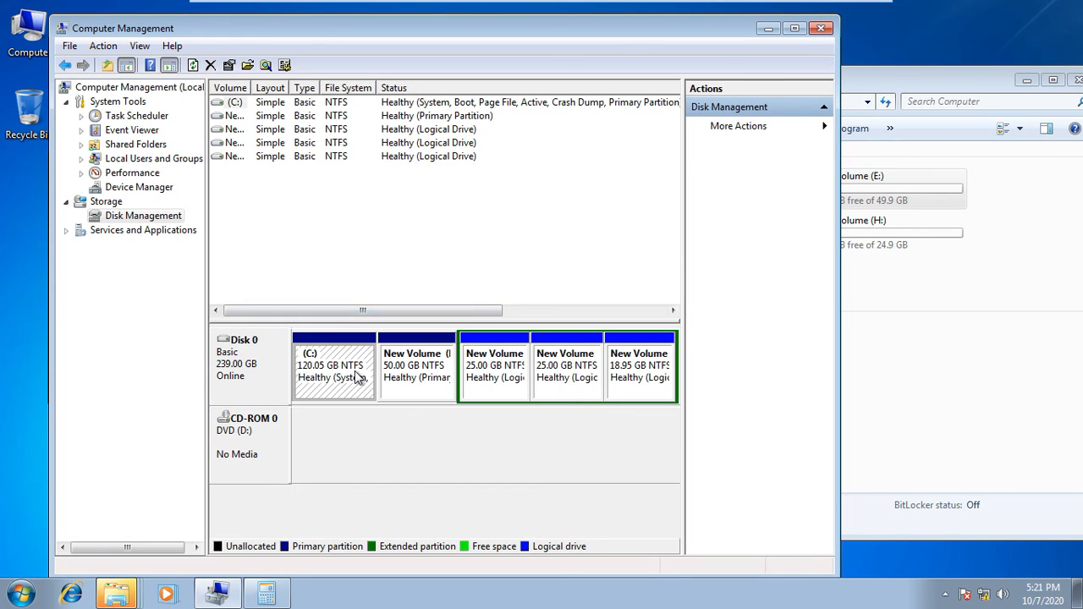
right_click(357, 368)
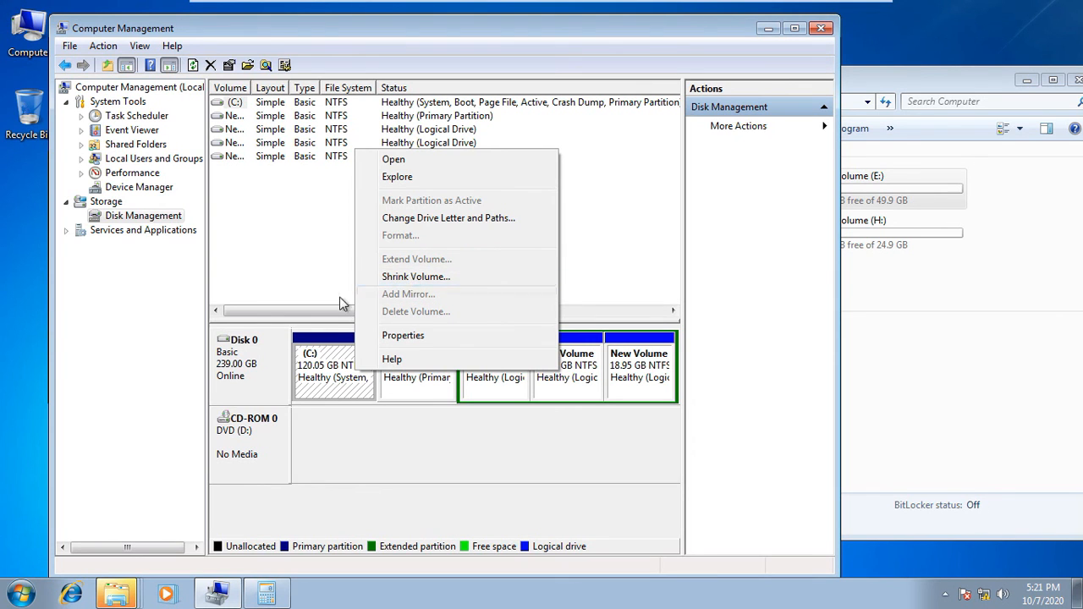
click(326, 233)
- Quick-format volume E as NTFS with the default allocation unit size and the label New Volume
click(410, 368)
right_click(411, 368)
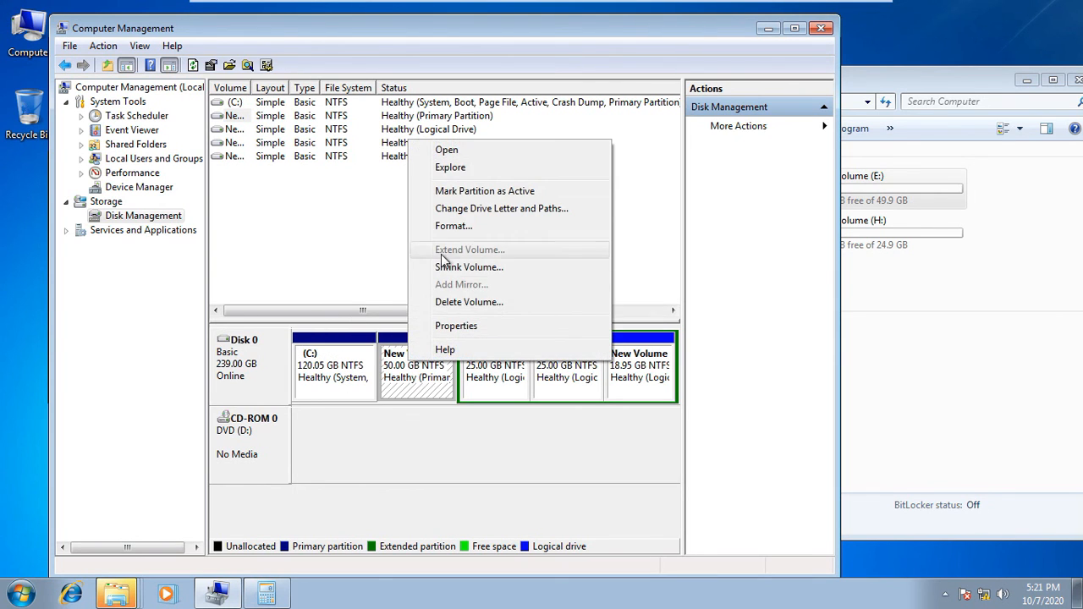
click(453, 225)
drag(473, 205, 534, 144)
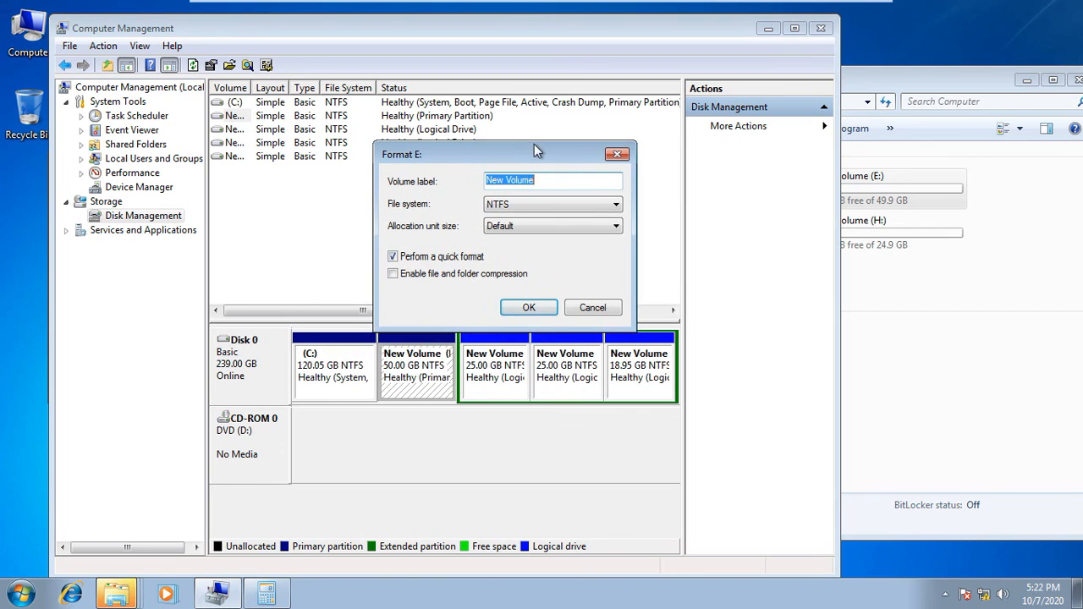
click(537, 208)
click(531, 221)
click(523, 226)
click(523, 226)
click(531, 307)
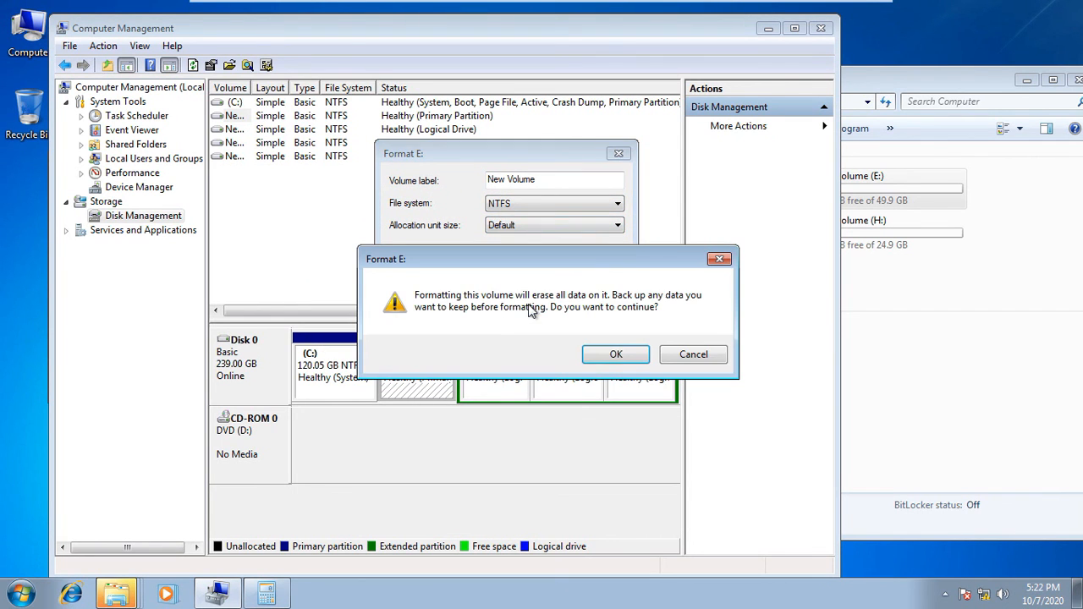
click(584, 356)
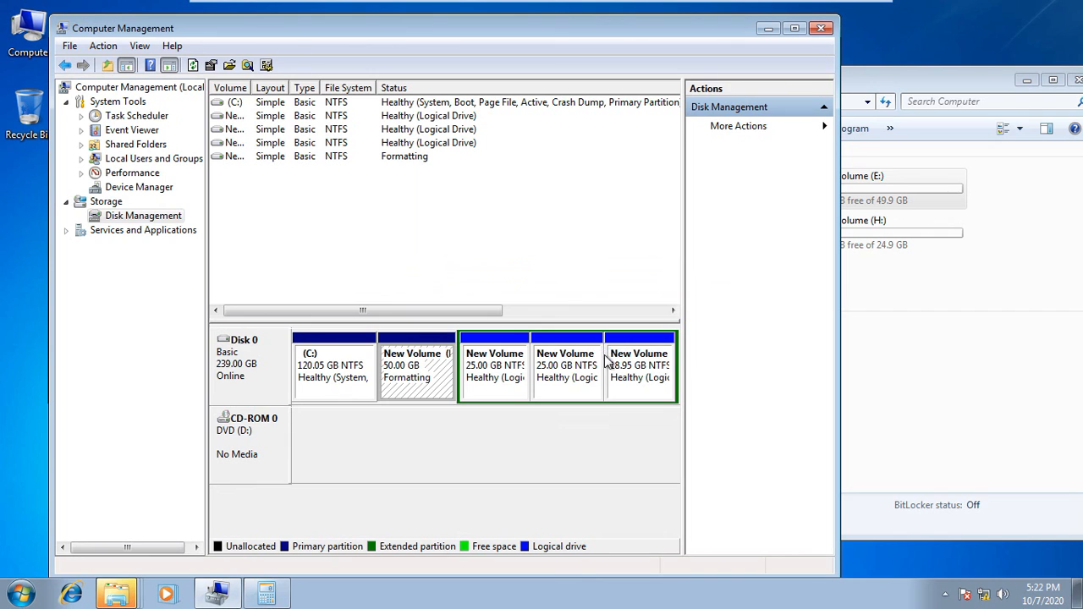
- Delete the first 25 GB logical drive, G, from the extended partition and accept the erasure of its data
right_click(470, 363)
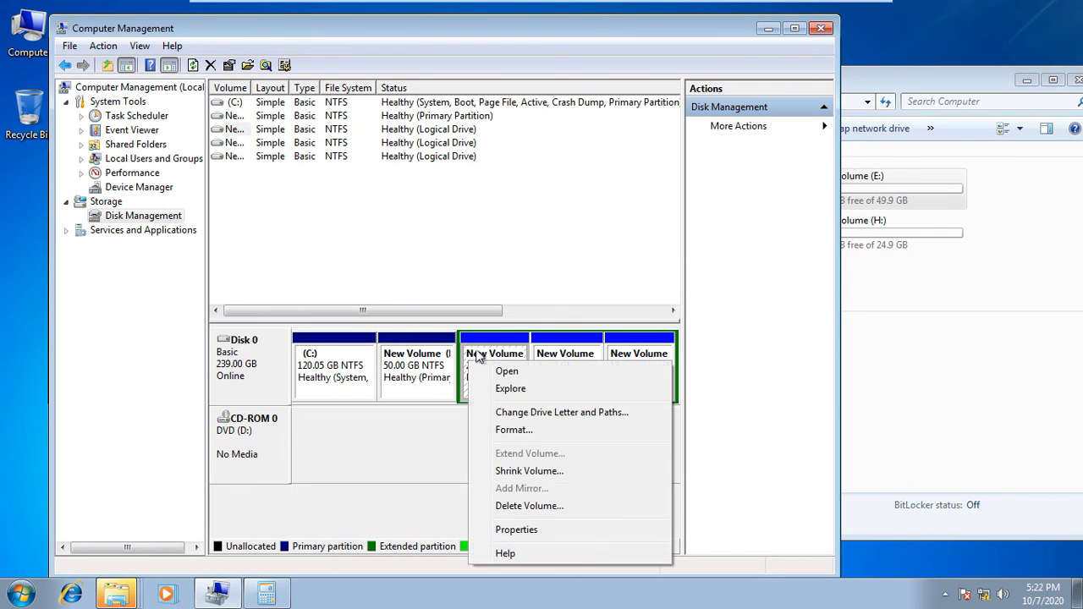
click(523, 506)
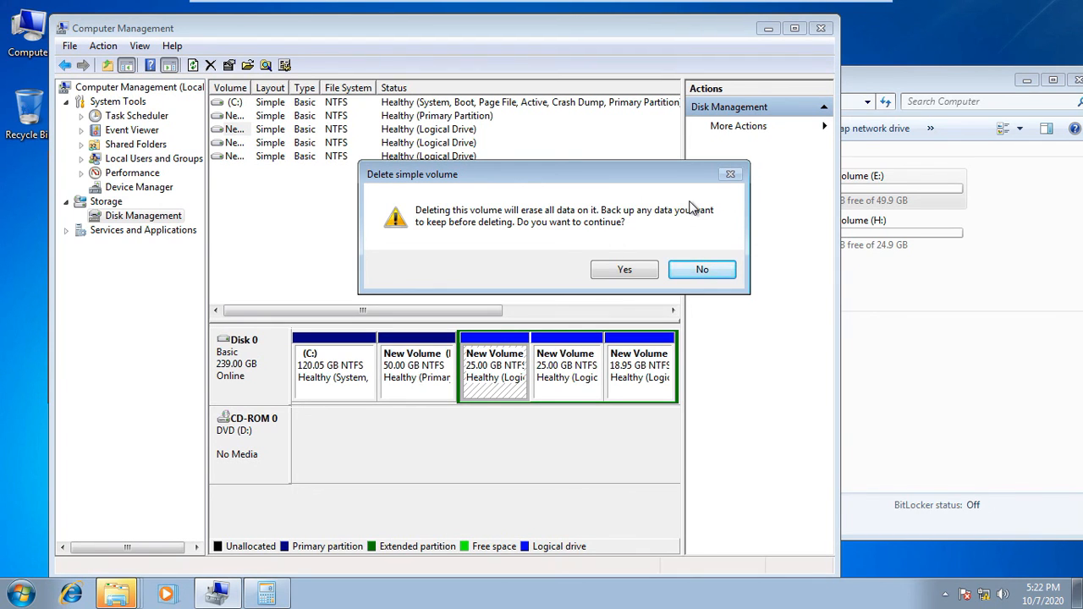
click(628, 271)
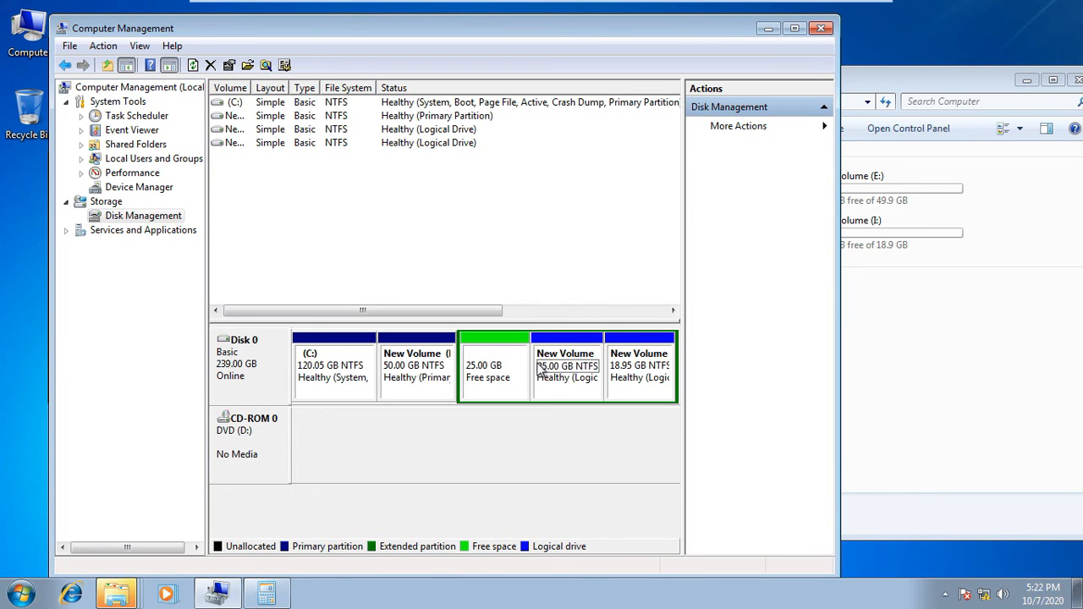
- Check which volume commands are available for the 25 GB free space and the 25 GB logical drive beside it
right_click(493, 352)
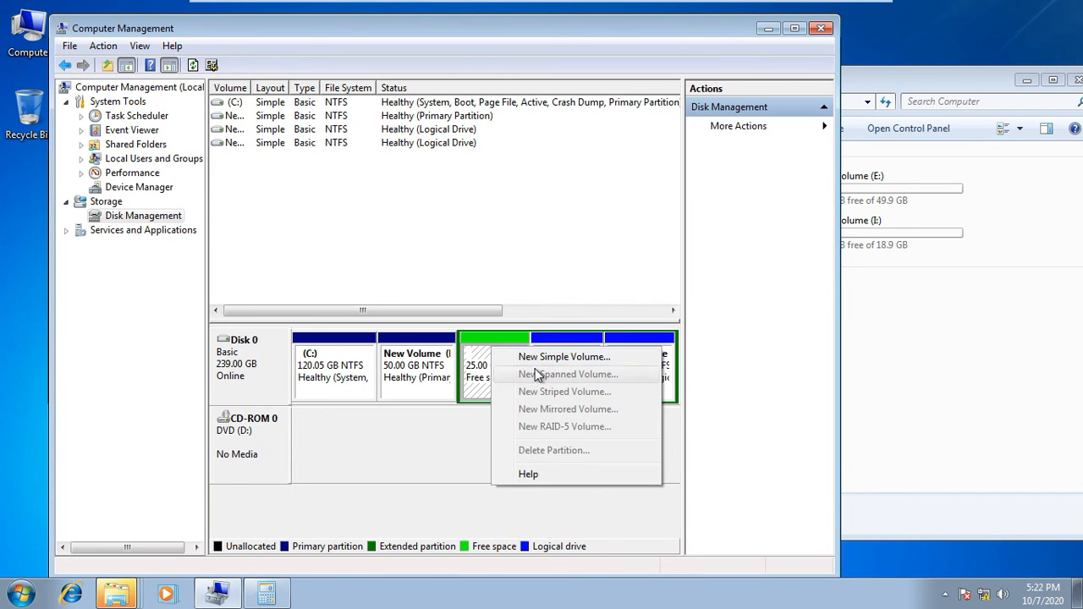
click(425, 373)
click(493, 369)
click(406, 370)
click(482, 367)
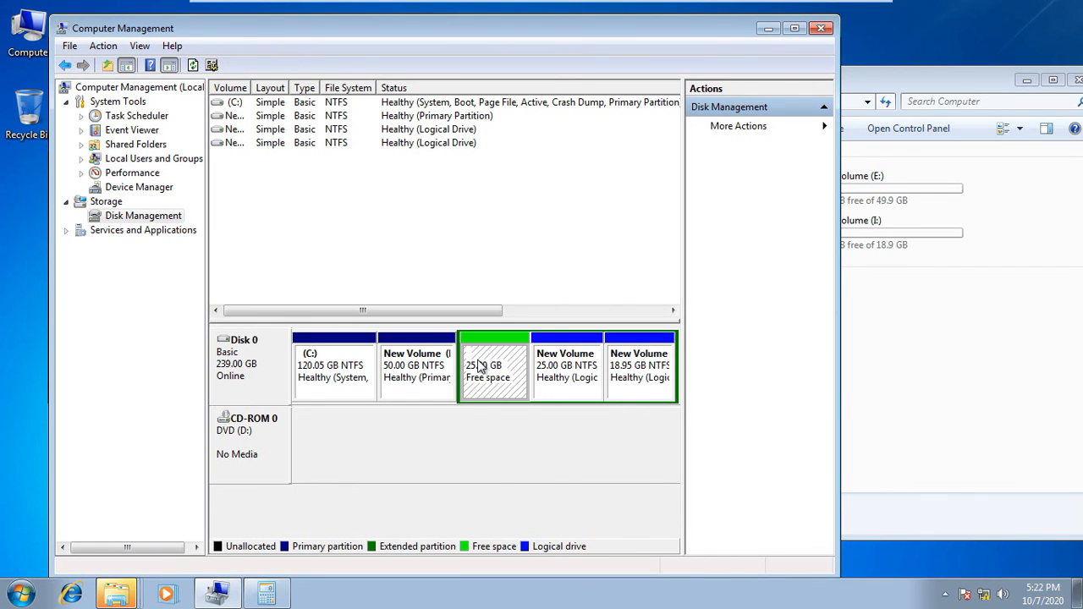
right_click(481, 365)
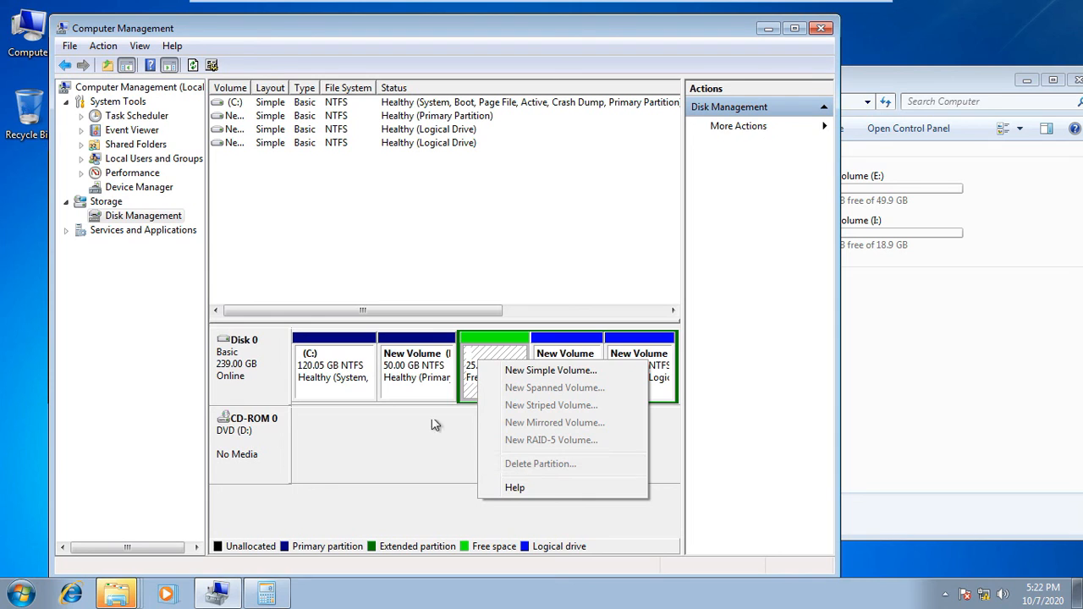
click(417, 380)
click(497, 377)
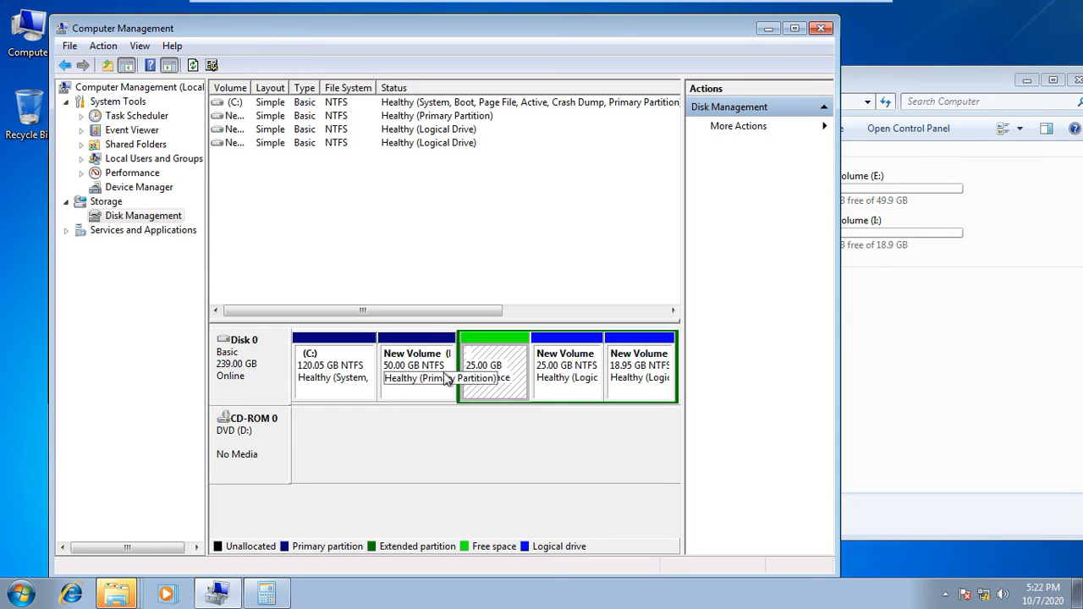
right_click(568, 368)
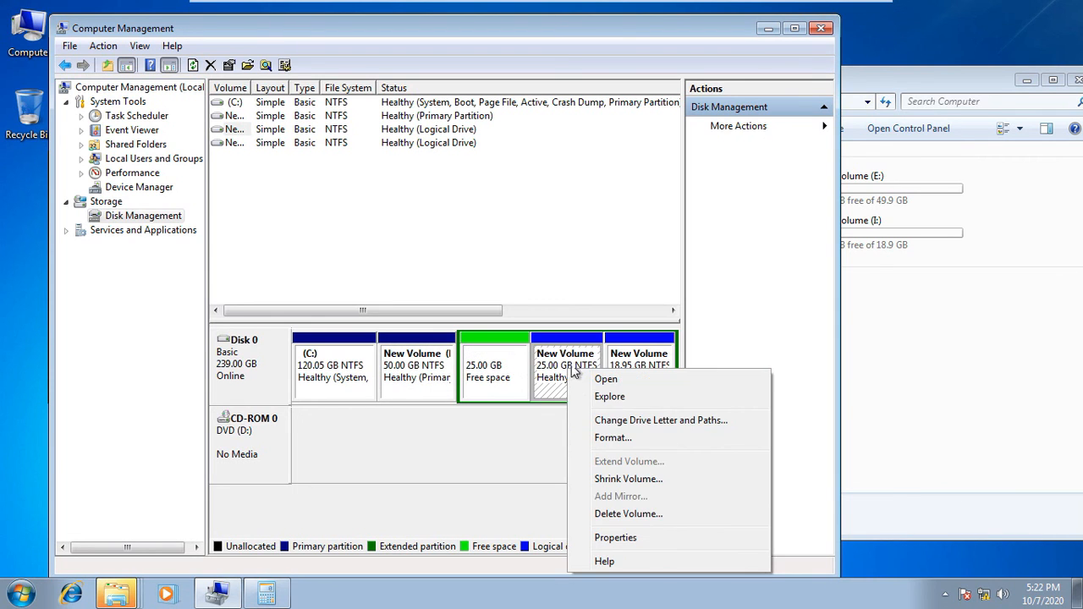
click(499, 358)
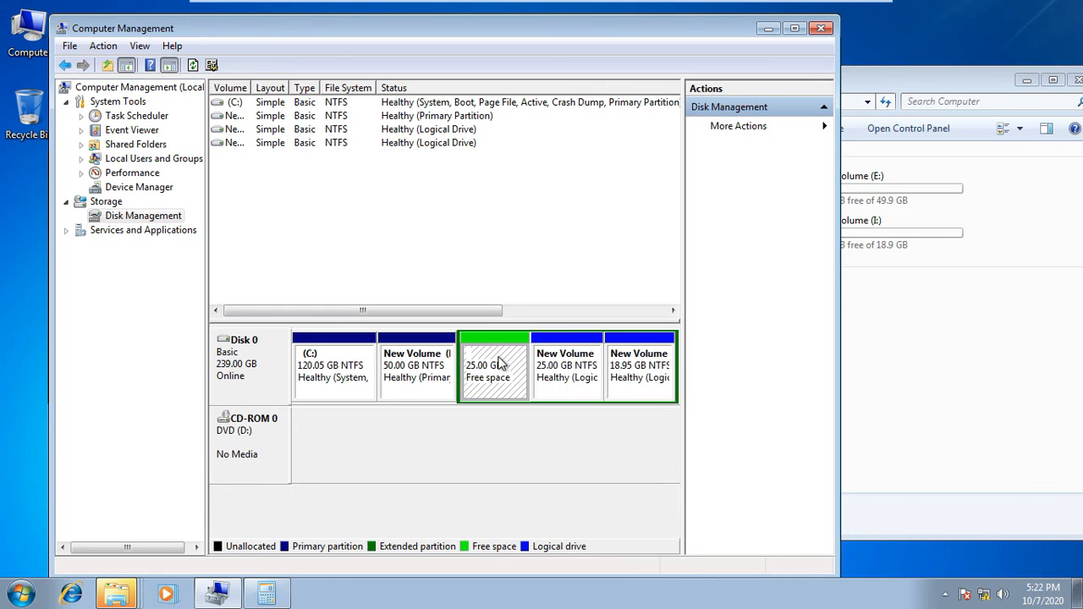
right_click(499, 358)
click(555, 347)
right_click(554, 343)
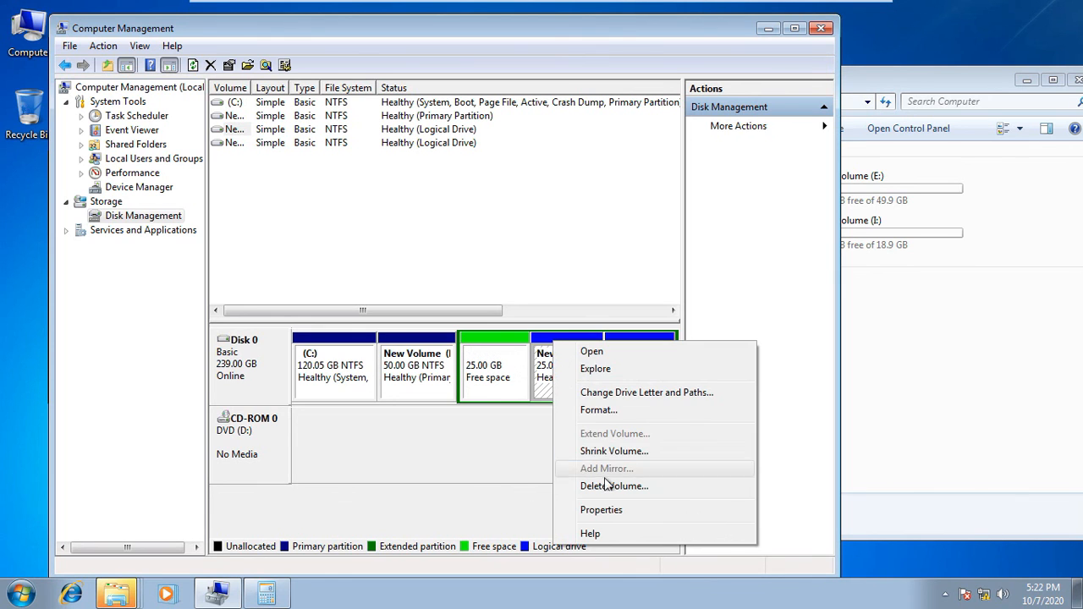
click(520, 470)
- Delete the 18.95 GB logical drive at the end of the extended partition and accept the erasure of its data
click(621, 354)
right_click(615, 347)
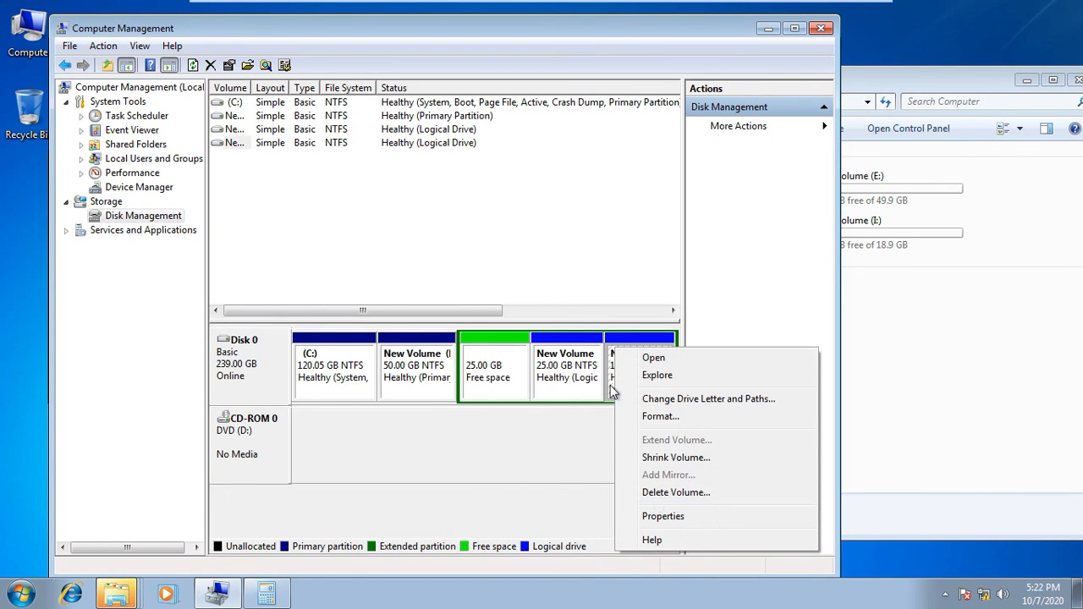
click(669, 491)
click(626, 356)
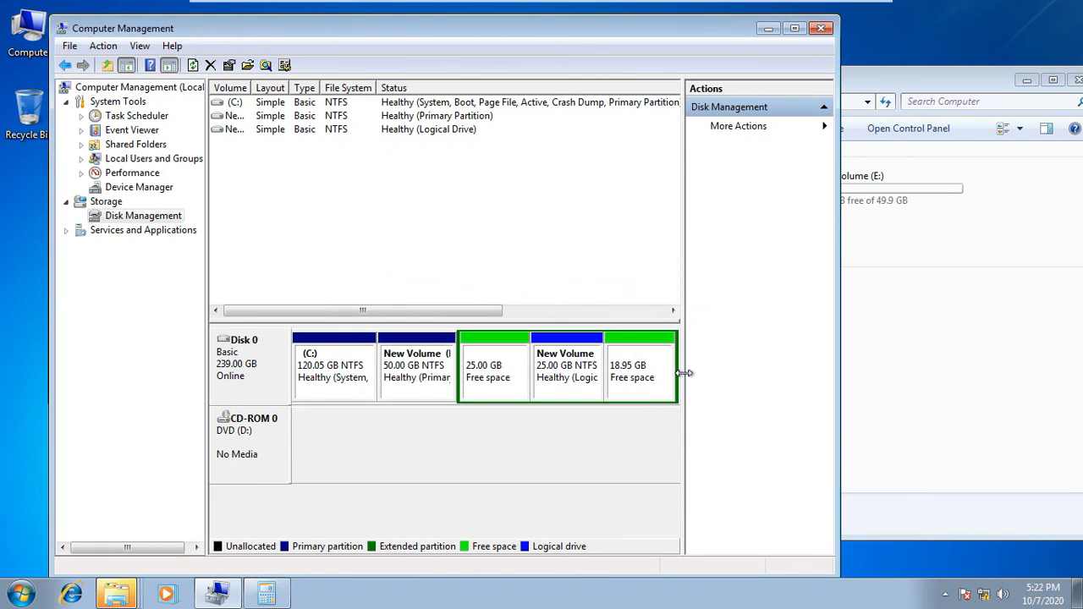
- Compare the available commands for both free spaces, the logical drive between them and primary volume E
right_click(643, 377)
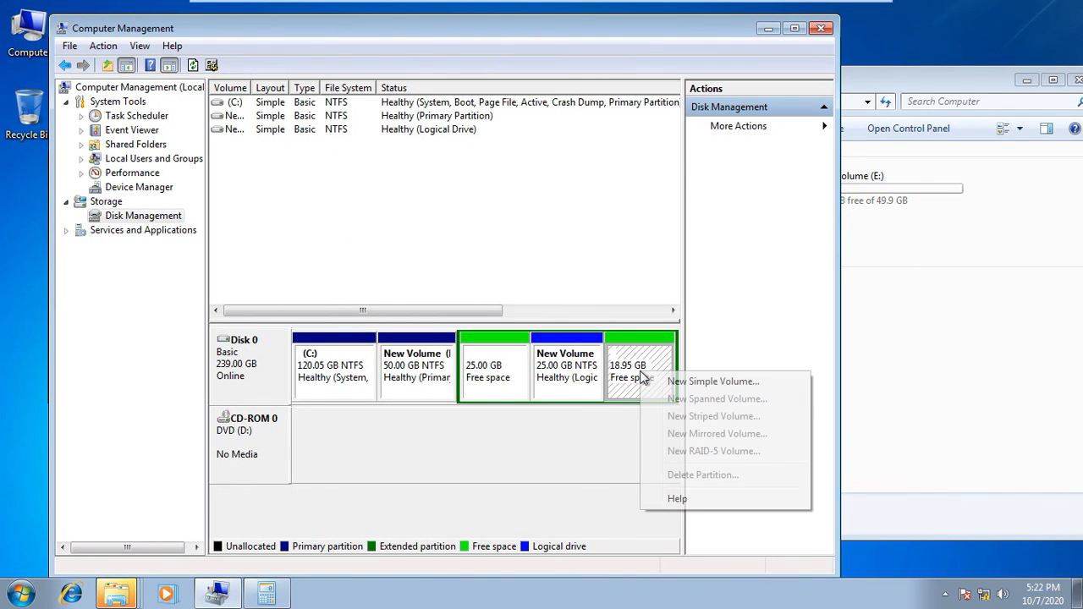
click(592, 376)
right_click(589, 375)
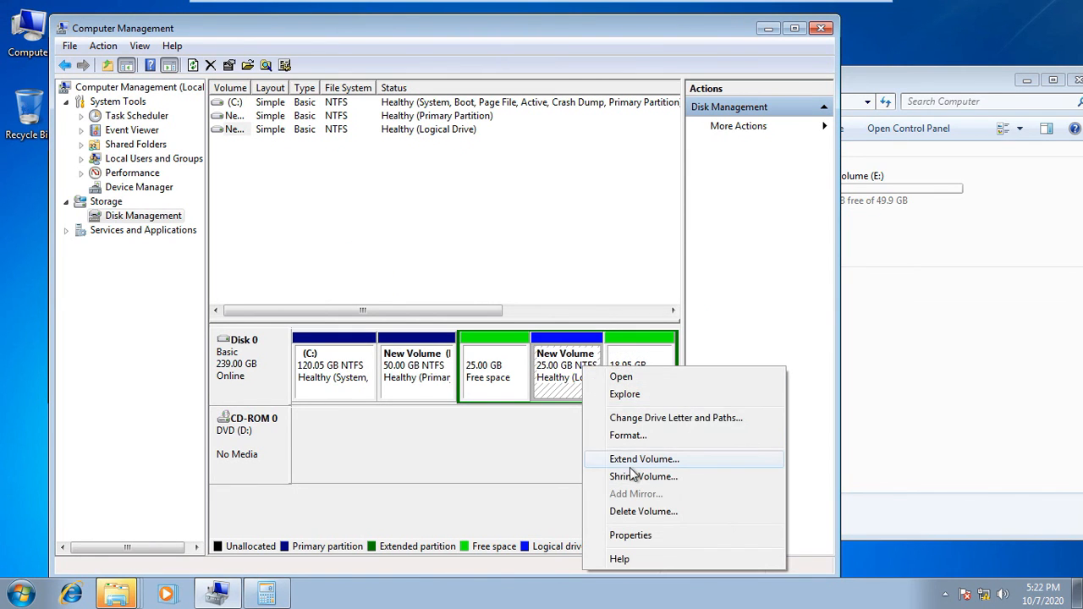
click(499, 379)
right_click(495, 373)
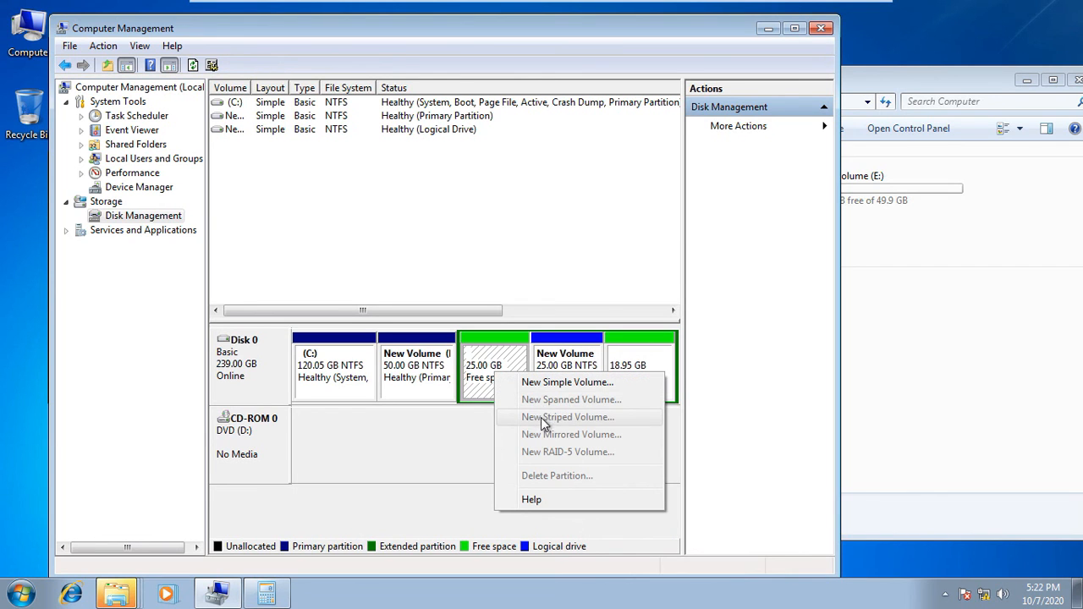
click(390, 357)
right_click(391, 355)
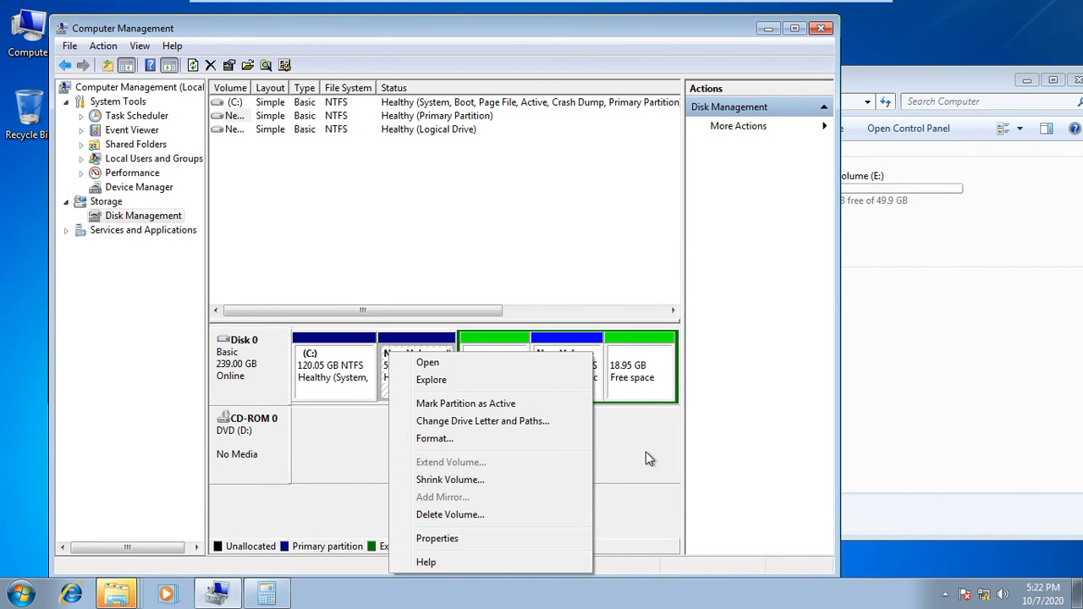
click(493, 384)
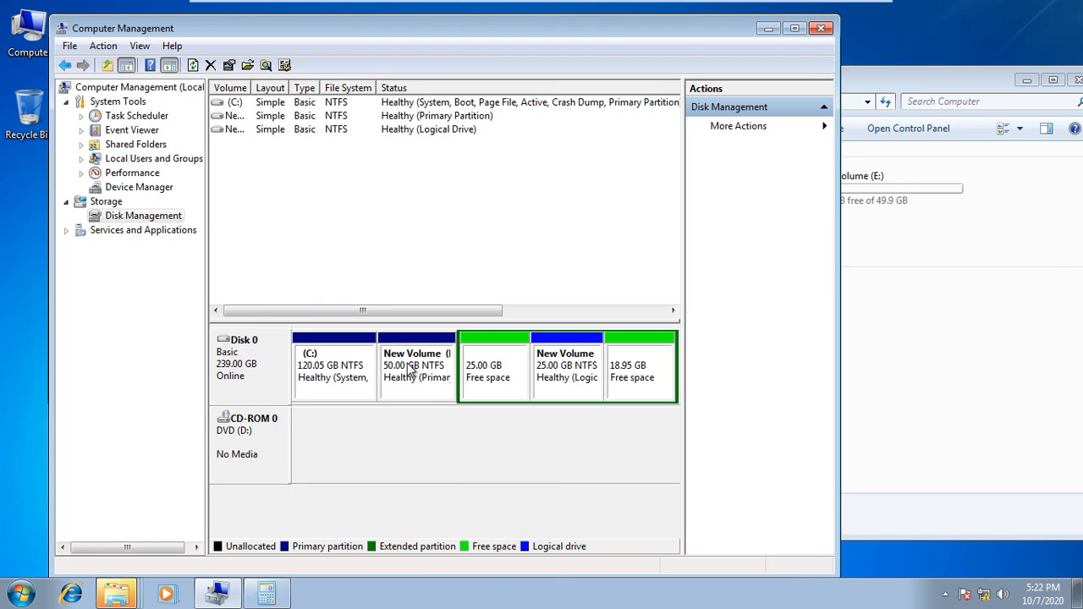
- Extend the 25 GB logical drive into the full 18.95 GB free space beside it
click(585, 391)
right_click(581, 388)
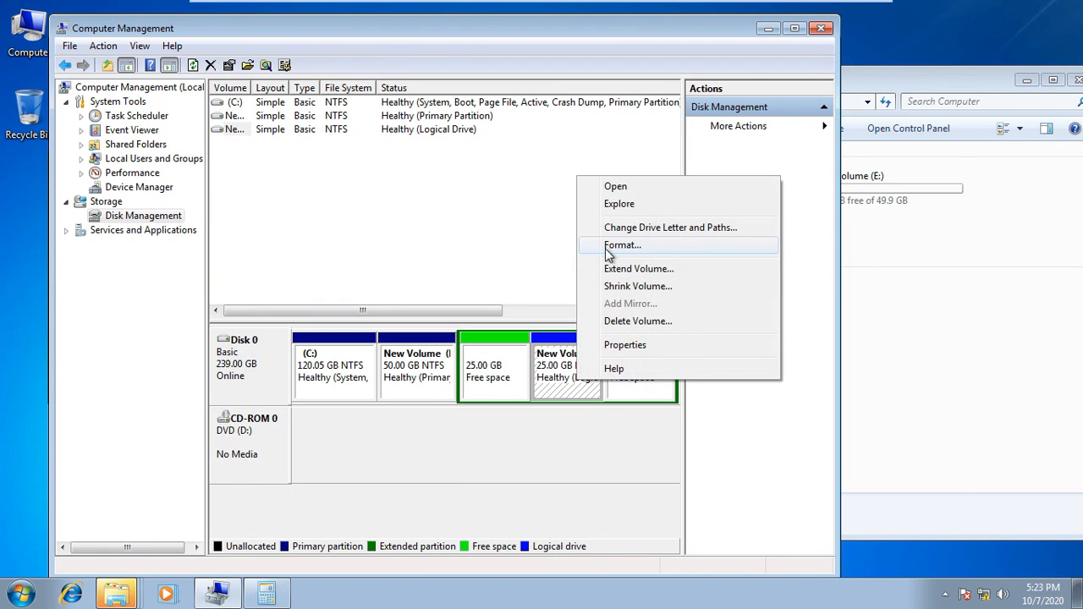
click(625, 270)
click(540, 405)
click(540, 404)
click(539, 404)
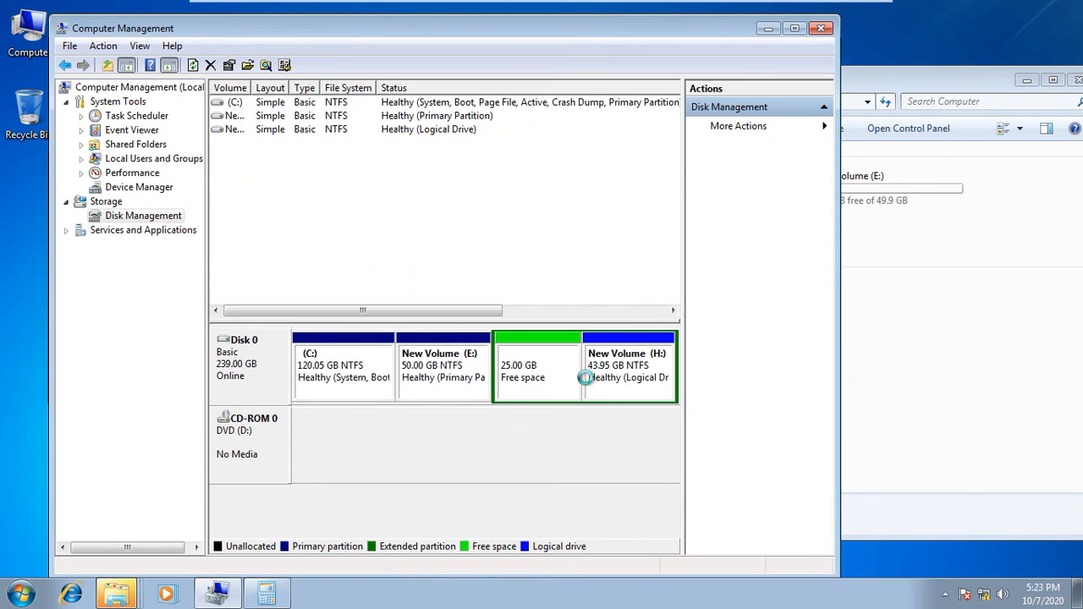
- Check whether primary volume E can be extended into the 25 GB free space and which commands that free space offers
right_click(557, 376)
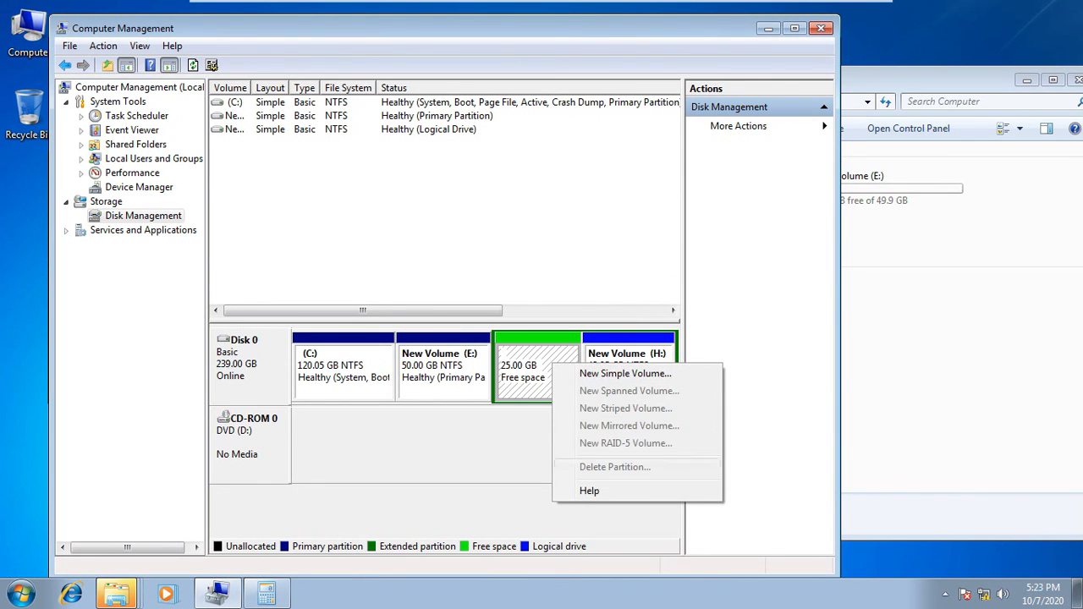
click(425, 355)
right_click(425, 355)
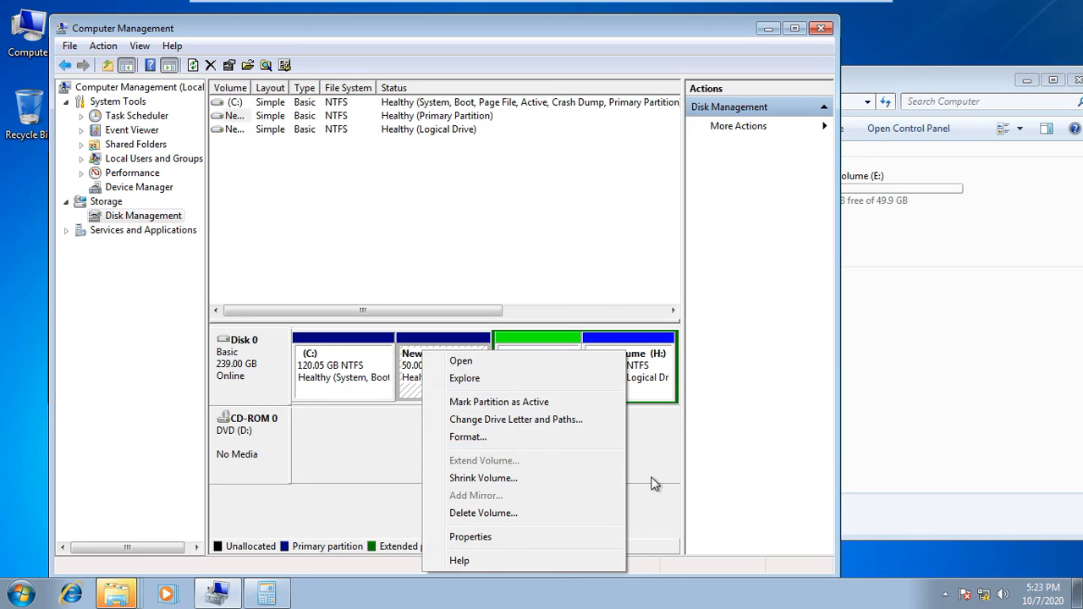
click(563, 415)
right_click(537, 382)
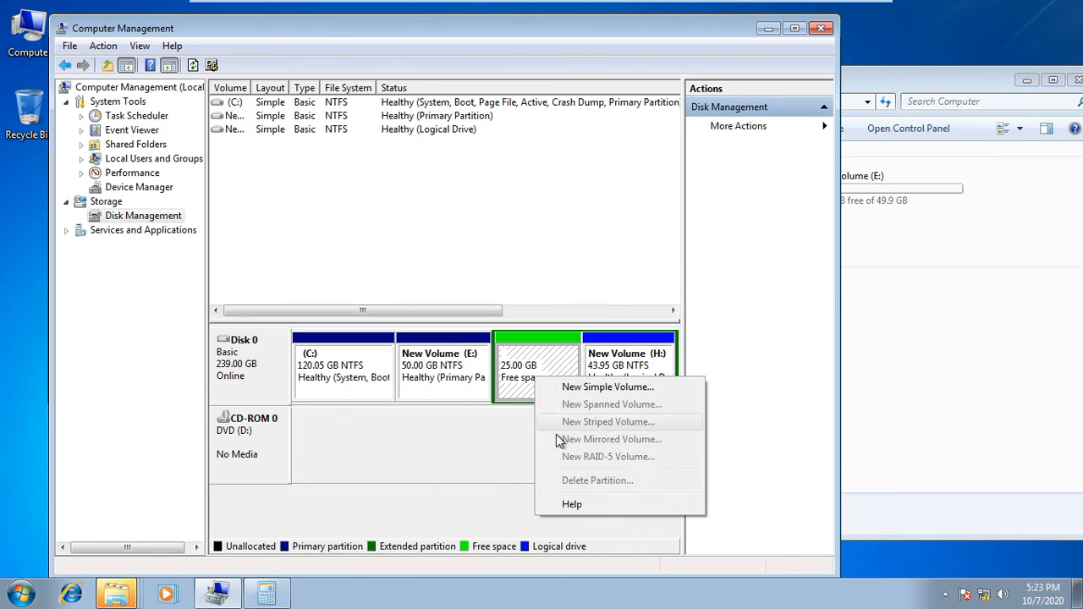
click(513, 459)
- Delete logical drive H from the extended partition and accept the erasure of its data
right_click(633, 379)
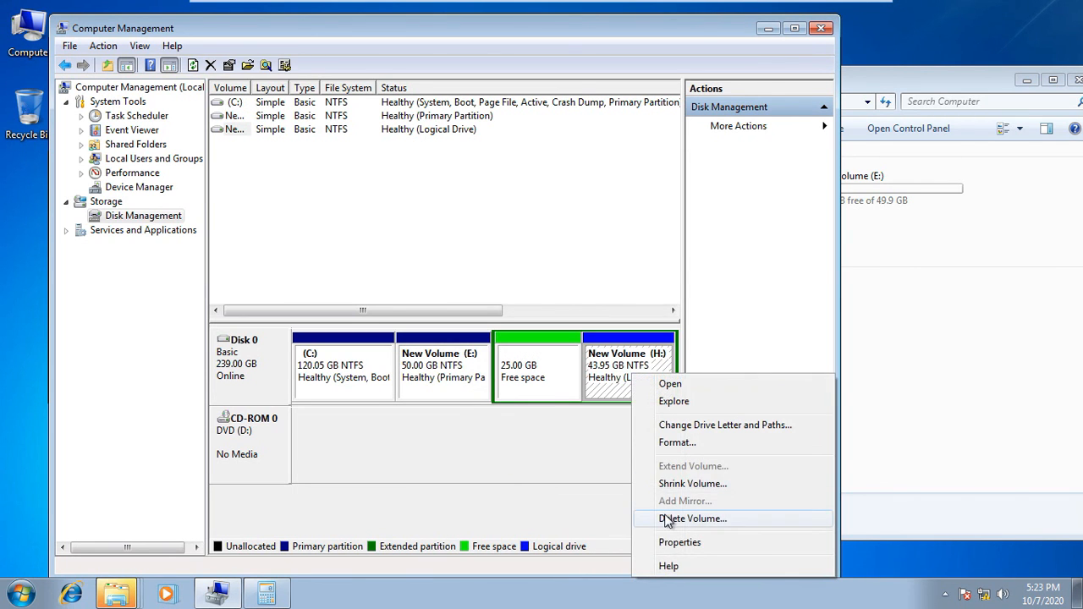
click(668, 519)
click(597, 356)
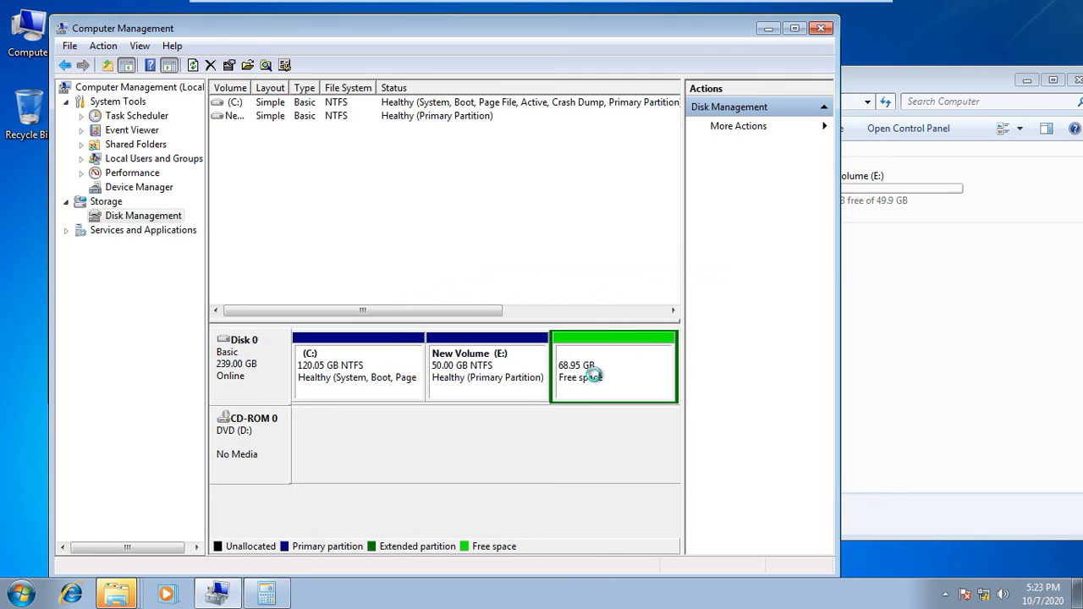
- Delete the emptied extended partition, accepting the warning, and check which volume commands are available for E
right_click(604, 380)
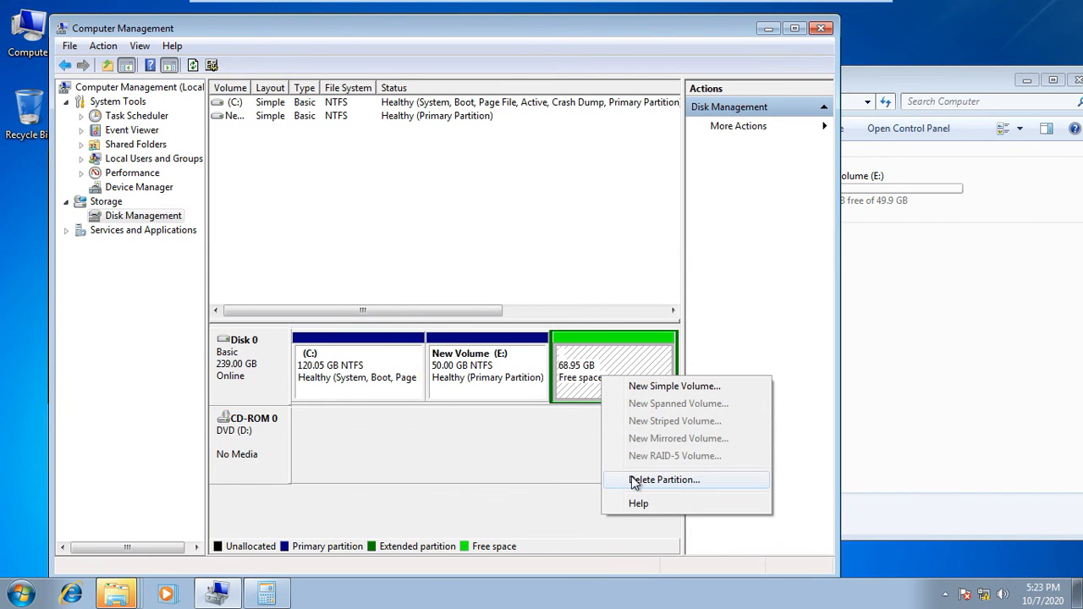
click(664, 480)
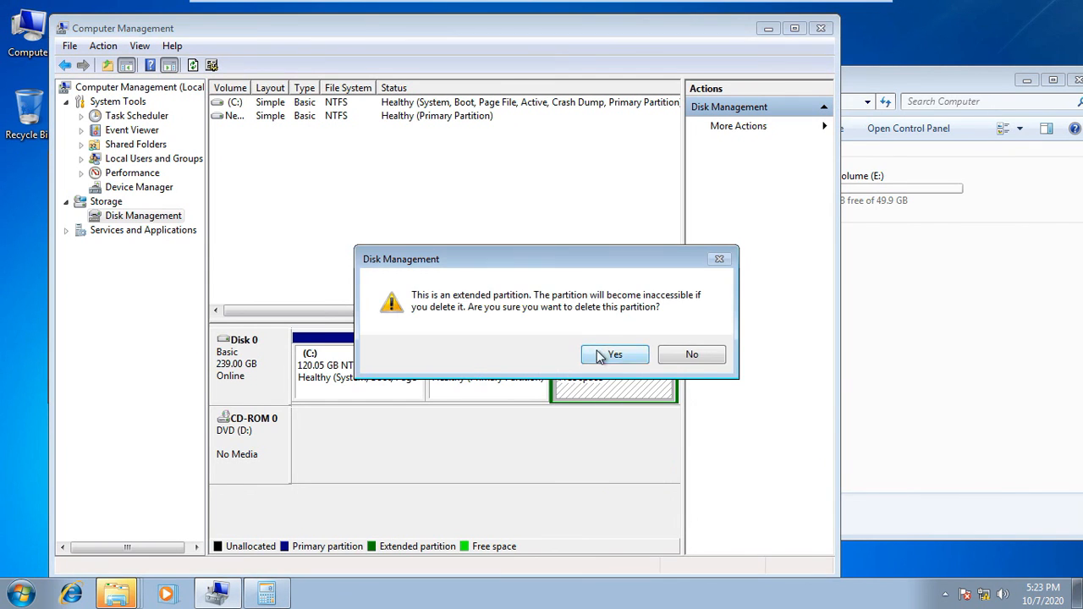
click(594, 354)
right_click(508, 380)
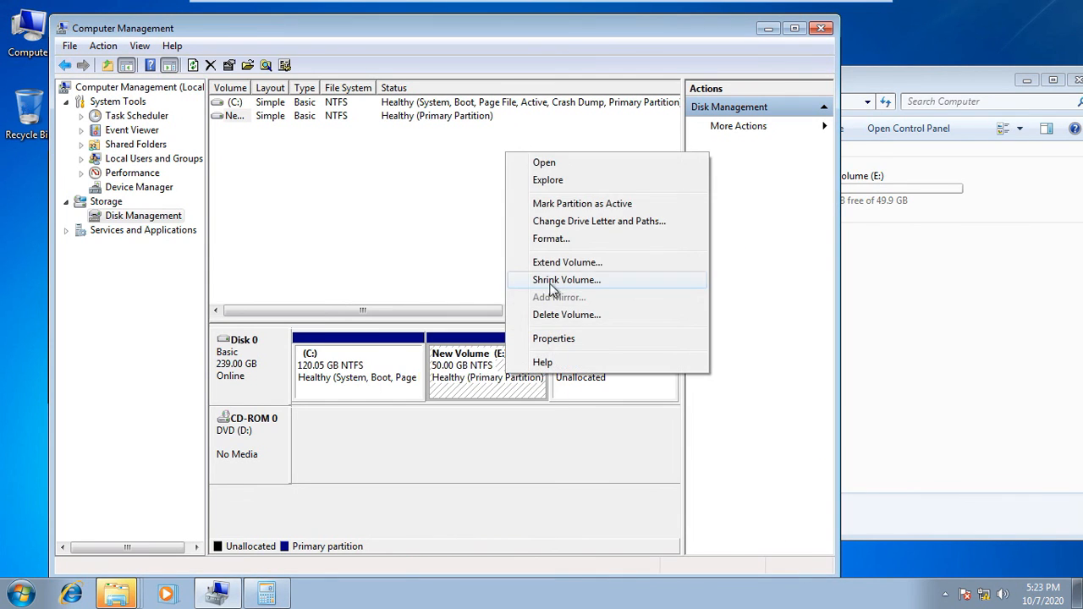
click(558, 425)
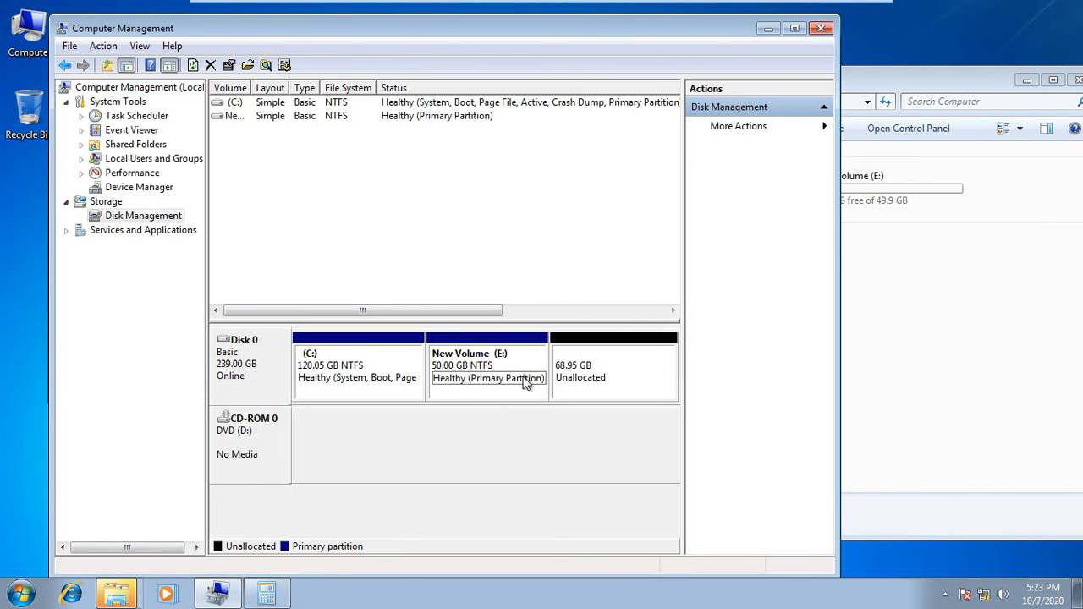
- Create a 70604 MB simple volume F in the unallocated space, quick-formatted as NTFS with default allocation unit size and label New Volume
click(582, 370)
right_click(581, 369)
click(594, 380)
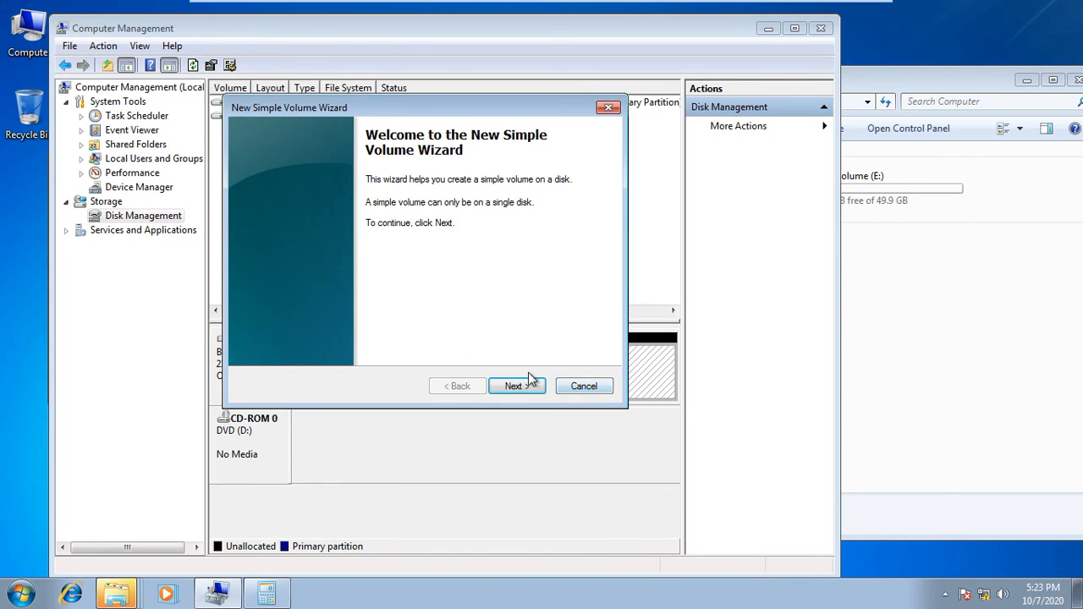
click(516, 384)
click(526, 393)
click(516, 386)
click(517, 387)
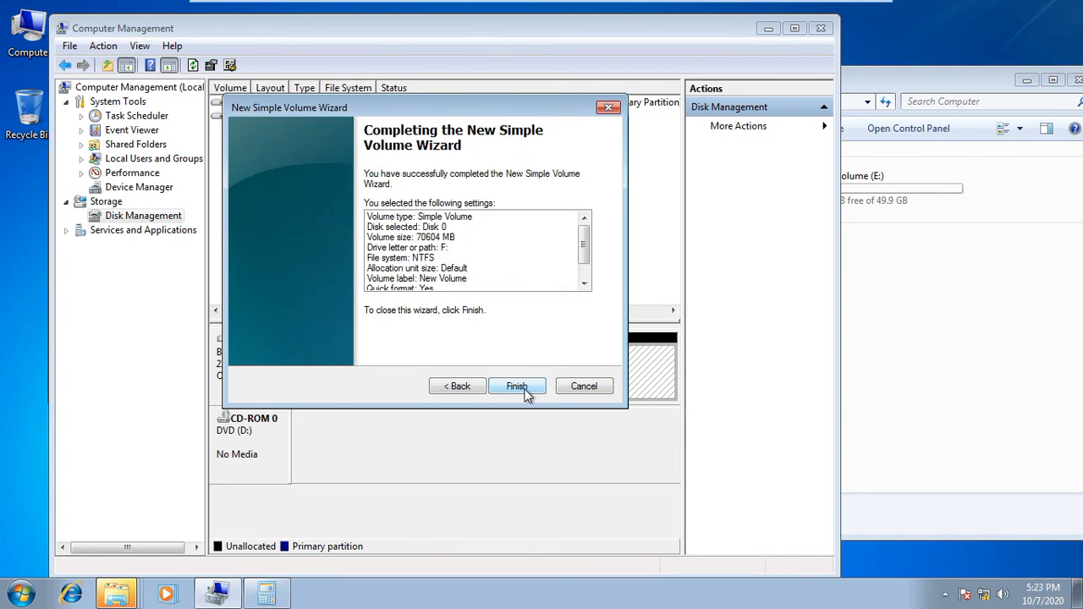
click(522, 388)
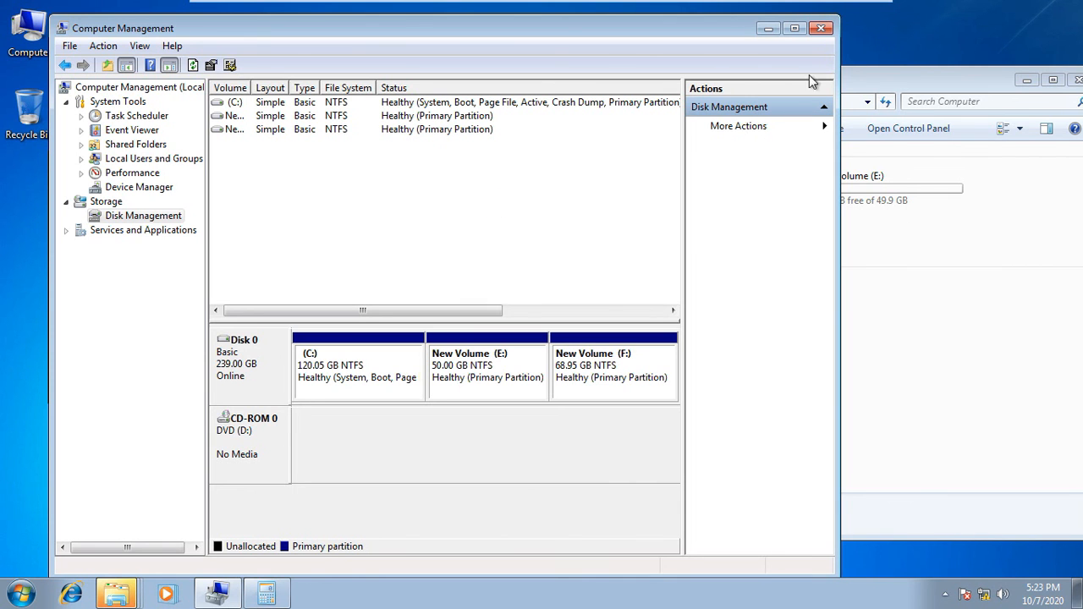
- Close Computer Management, the AutoPlay window for F and the Calculator, dismissing the format prompts in between
click(810, 33)
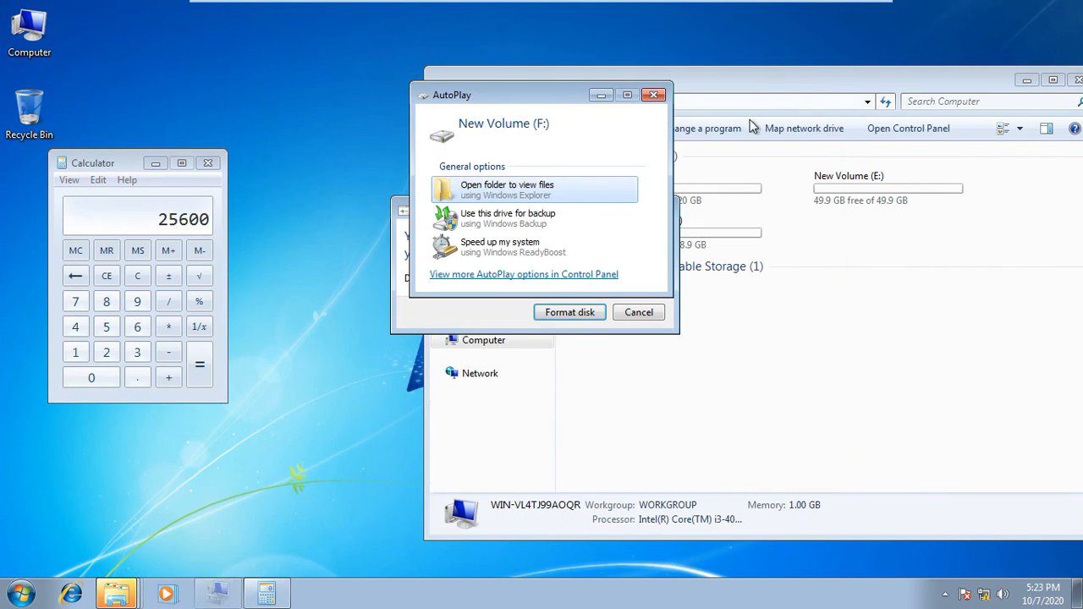
click(656, 97)
click(659, 210)
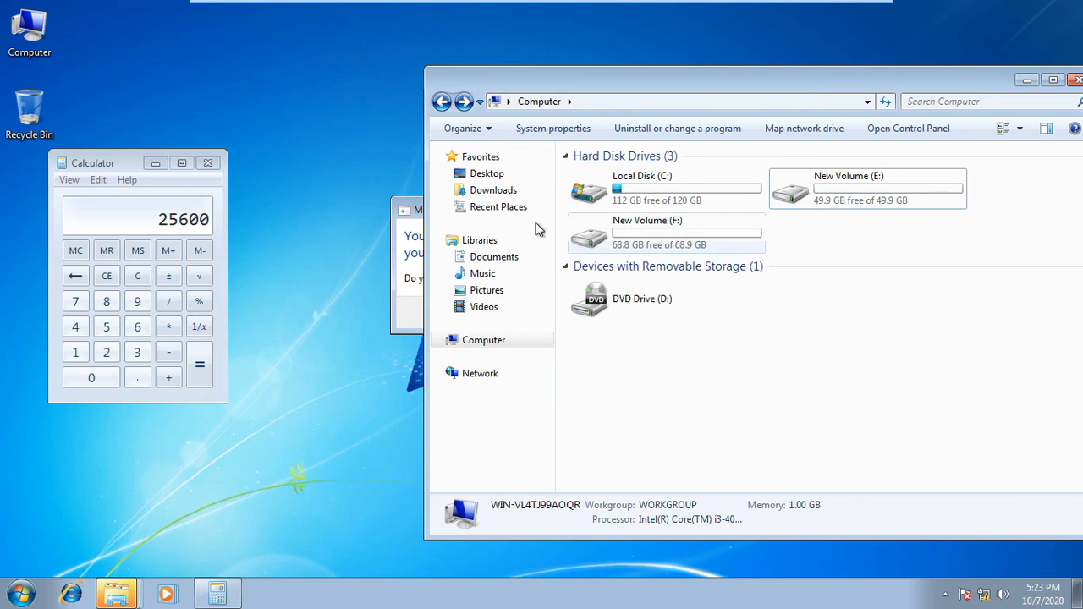
click(419, 229)
click(661, 214)
click(210, 163)
- Dismiss all remaining disk format prompts behind the Computer window without formatting anything
click(404, 232)
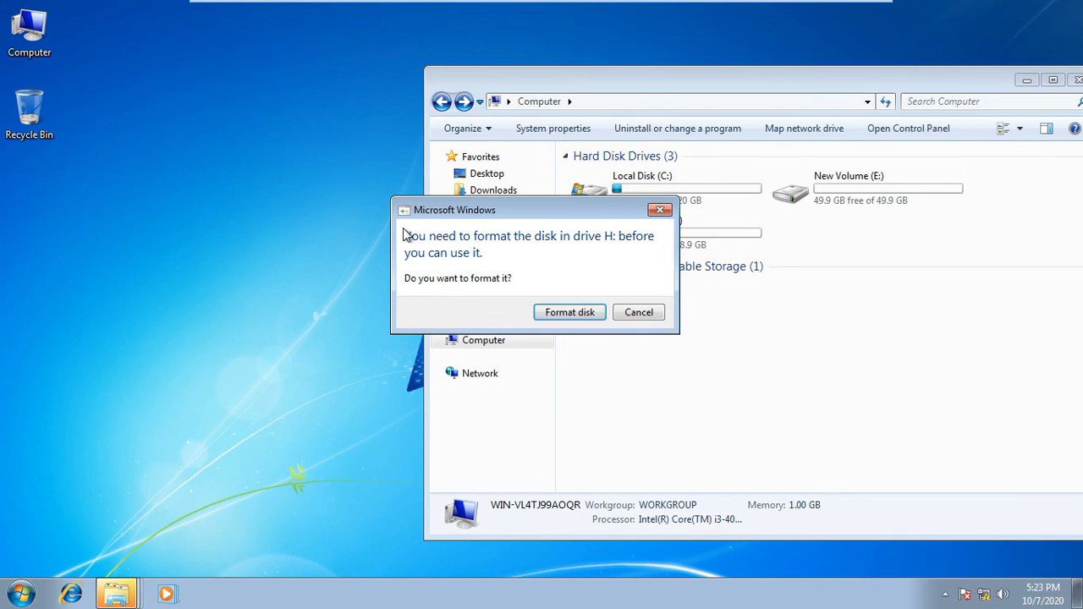
click(653, 211)
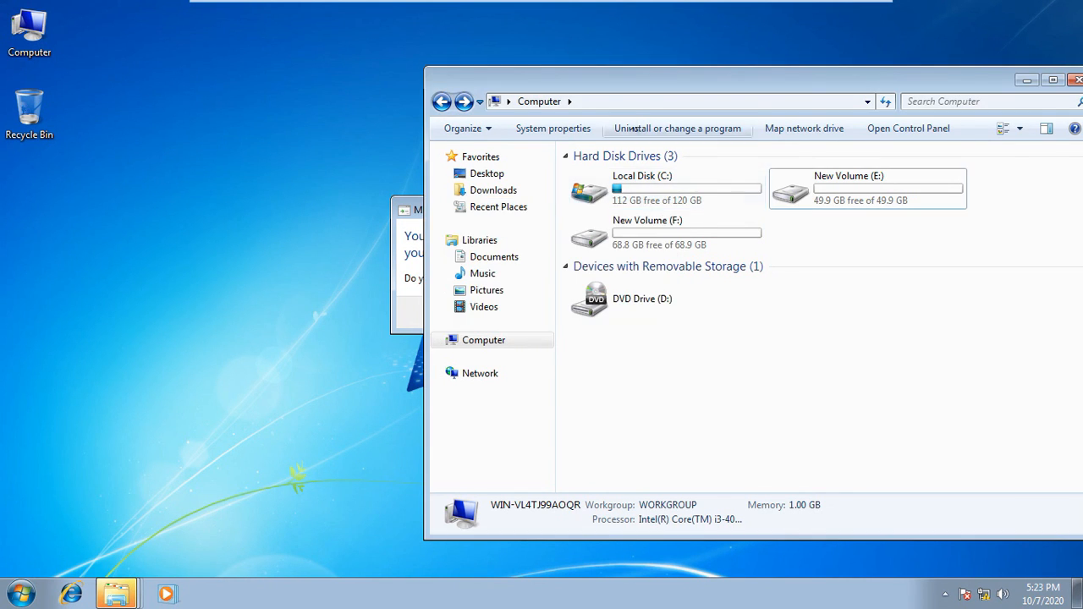
click(401, 255)
click(659, 210)
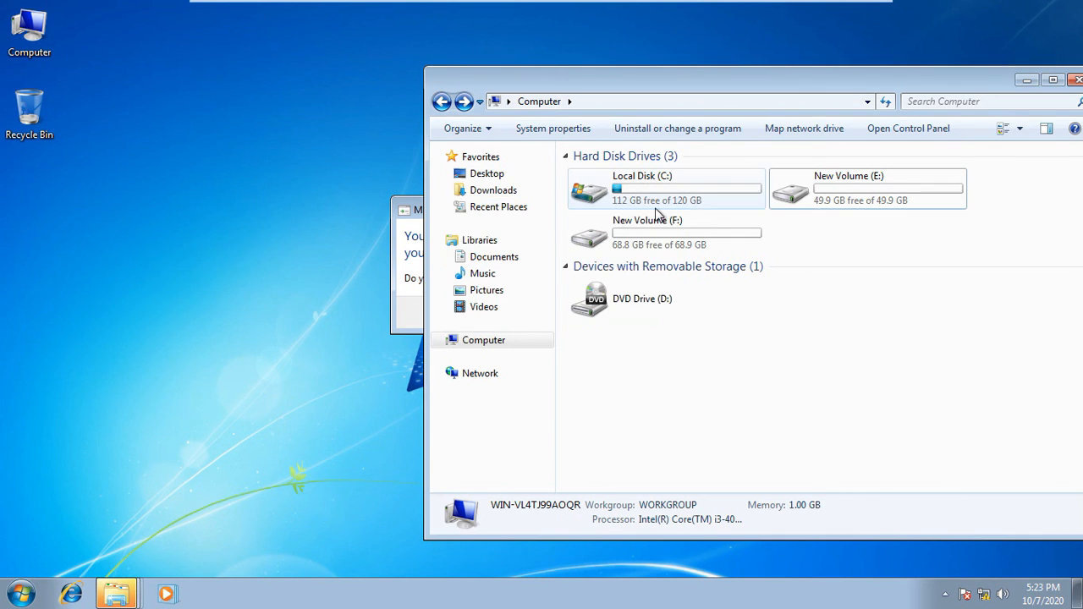
click(407, 259)
click(659, 210)
click(414, 242)
click(659, 210)
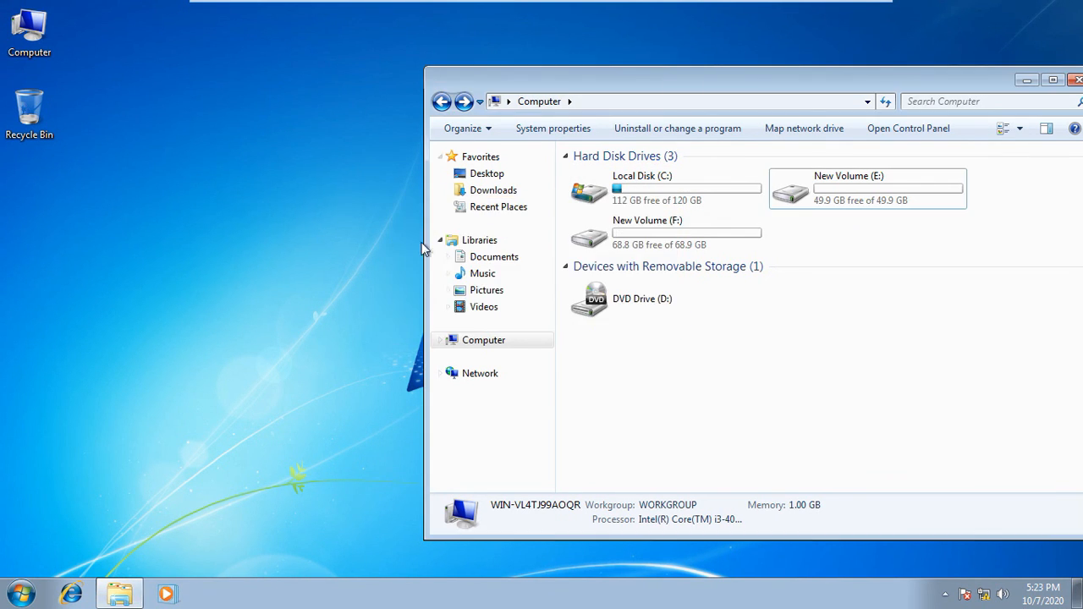
- Close and reopen the Computer window to examine the hard disk drives and their capacities
drag(515, 82, 285, 66)
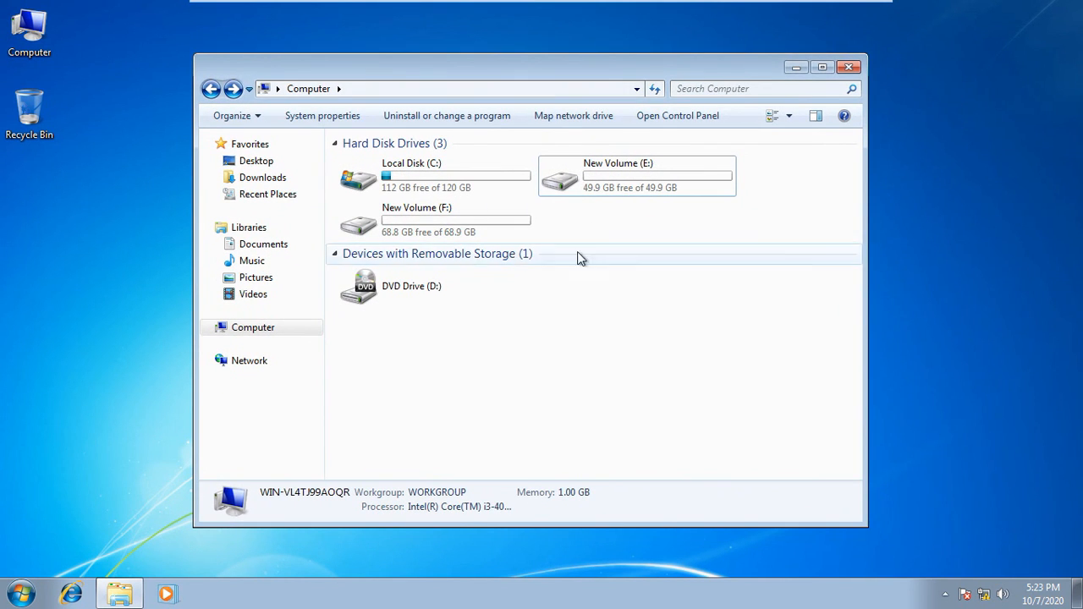
click(851, 68)
right_click(312, 205)
right_click(282, 216)
click(319, 259)
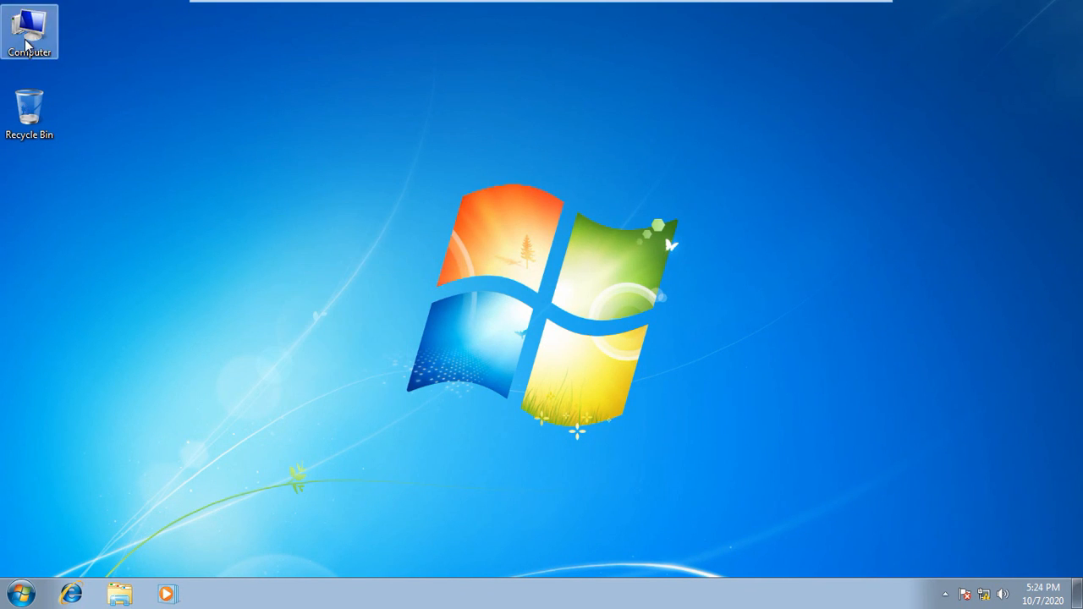
double_click(29, 31)
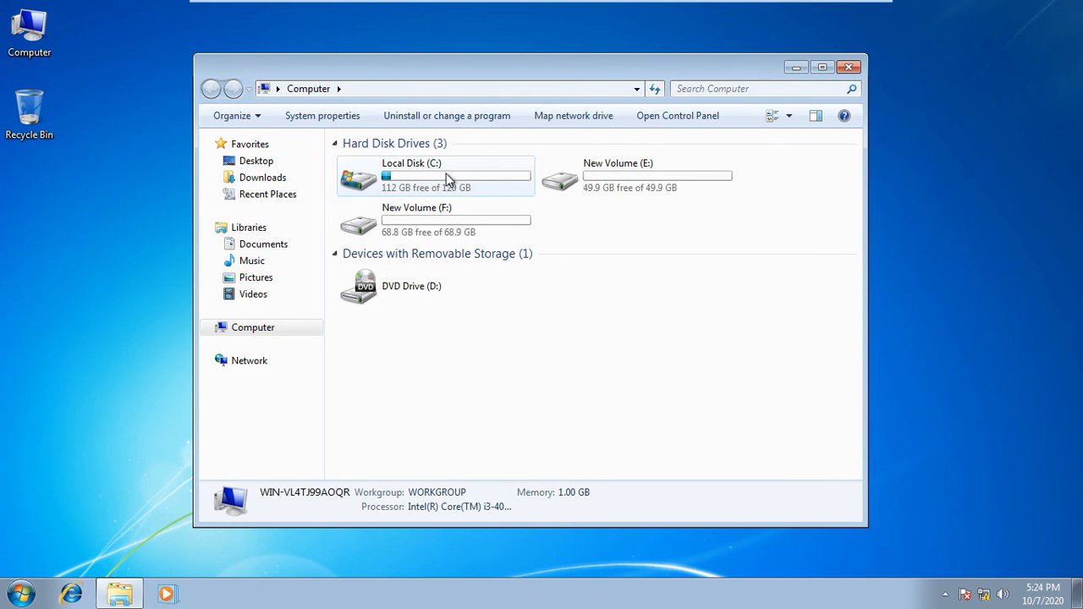
drag(516, 66, 520, 62)
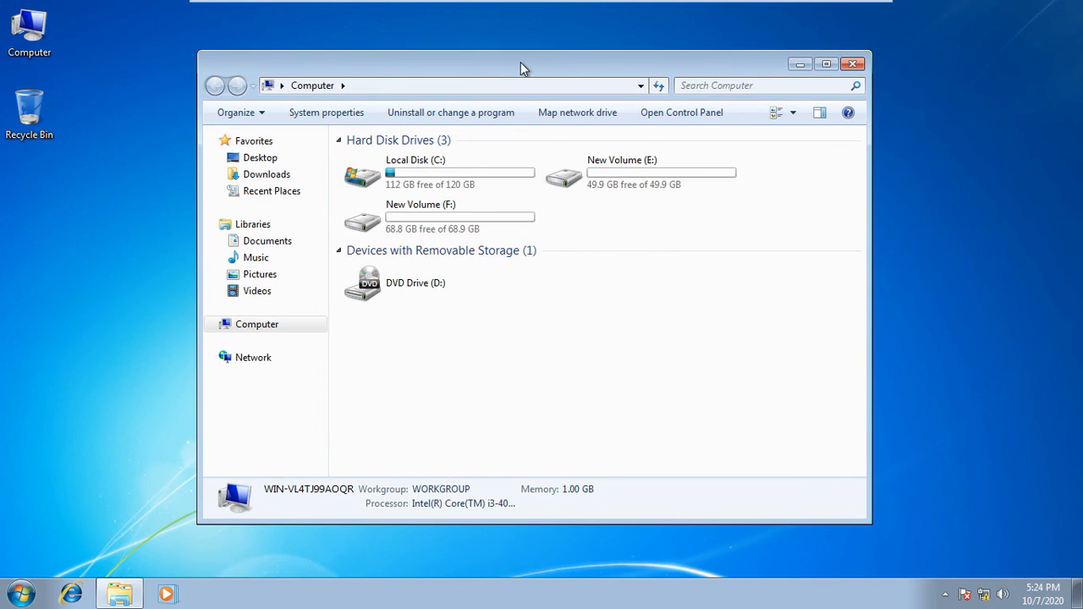